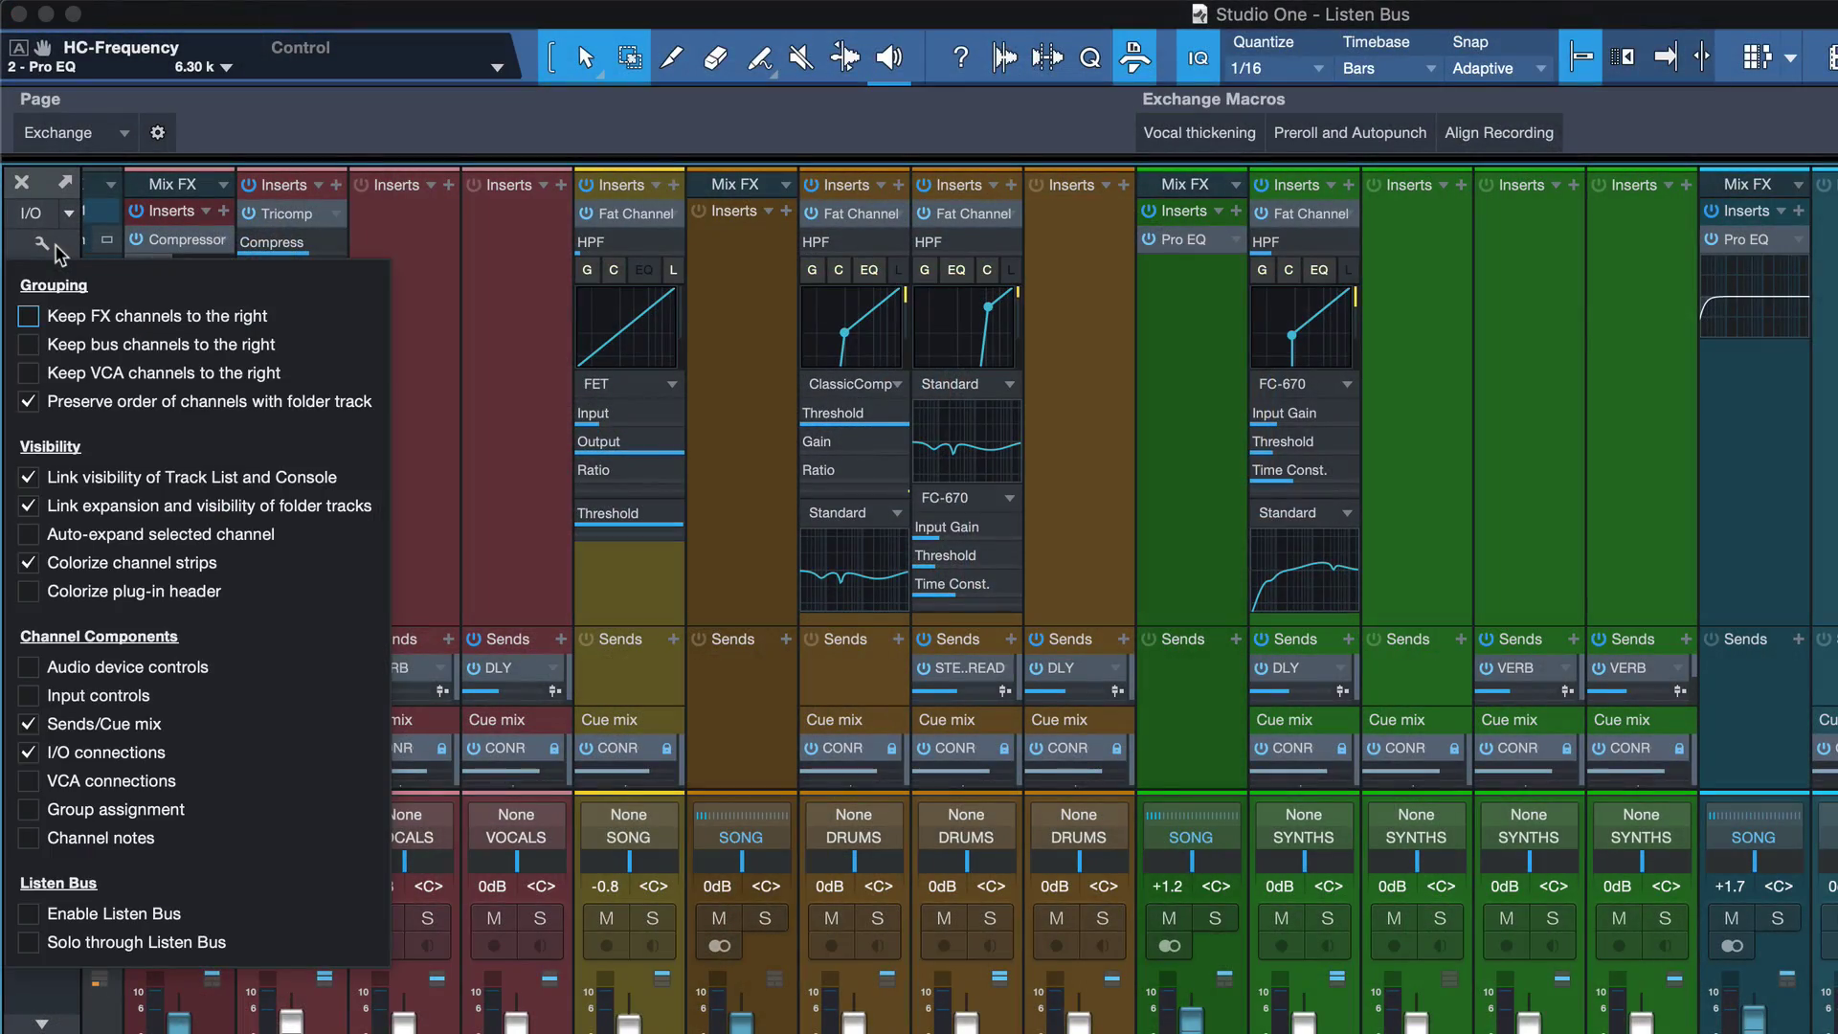
Enable the Listen Bus in Studio One 5's Console options
{"action": "left_click", "coordinate": [46, 914]}
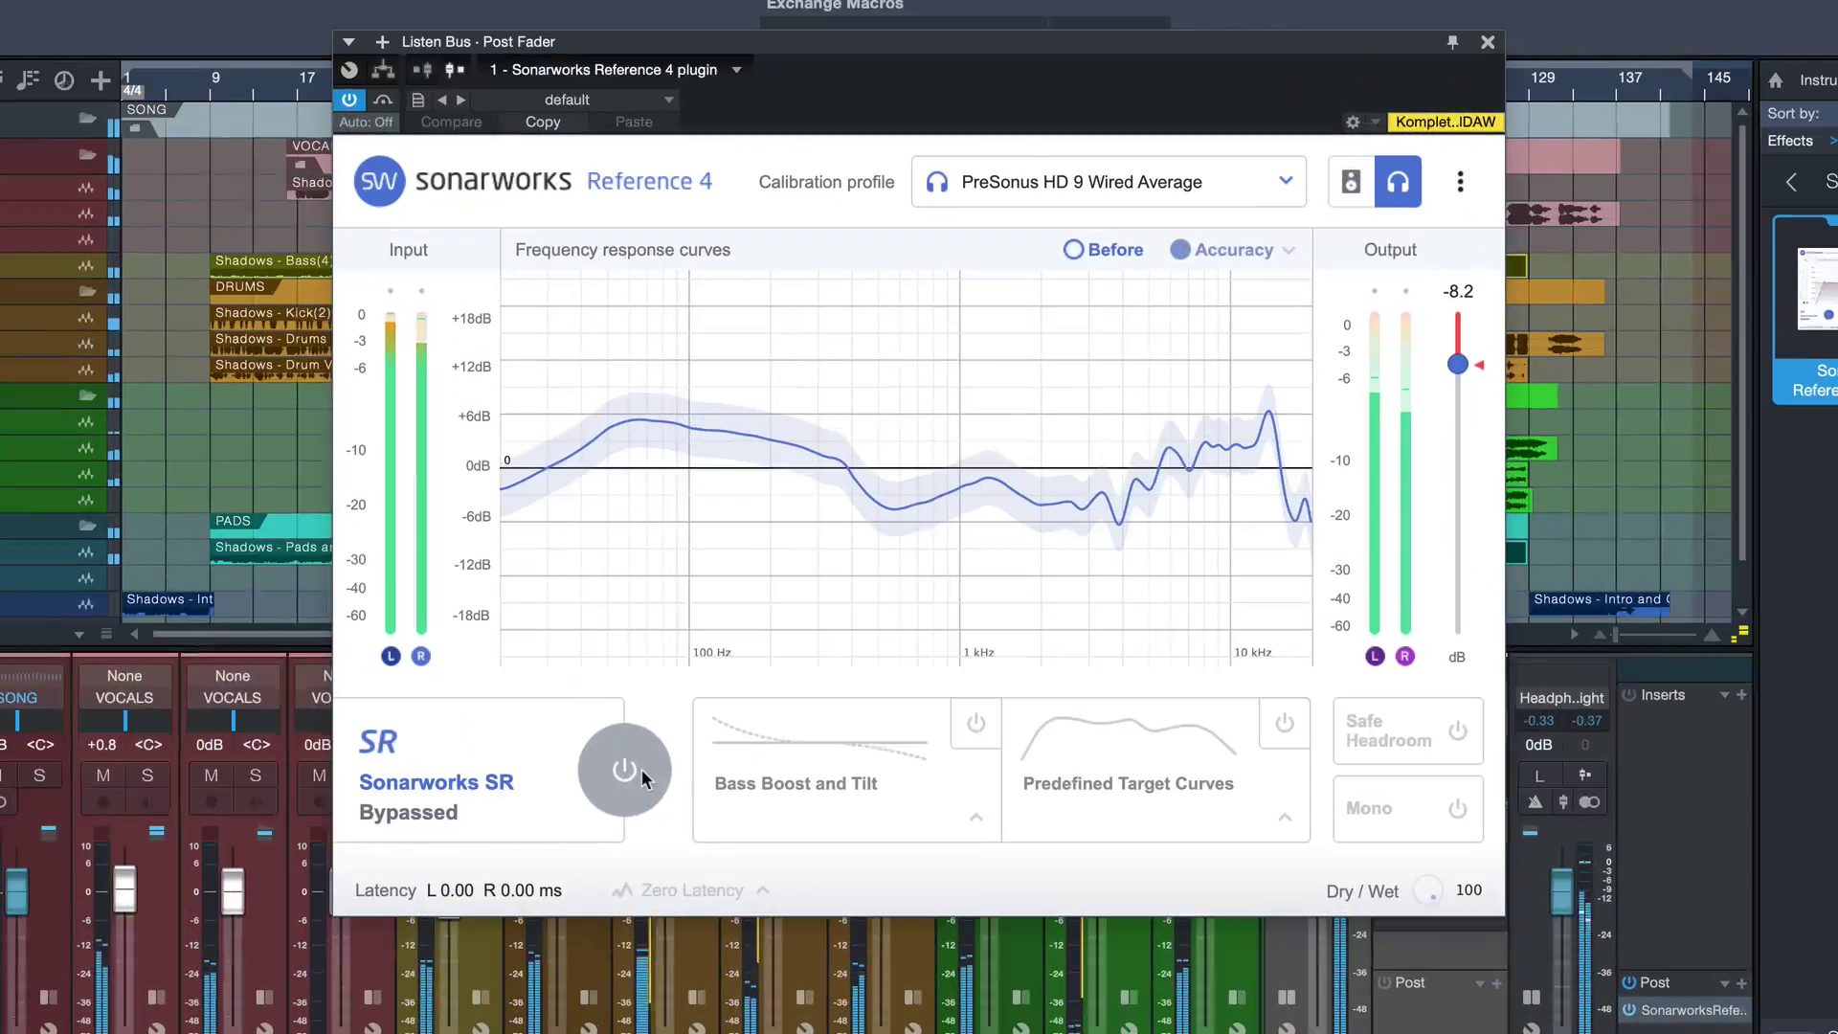
Turn on Sonarworks SR calibration in the Listen Bus's Reference 4 plugin
{"action": "left_click", "coordinate": [642, 770]}
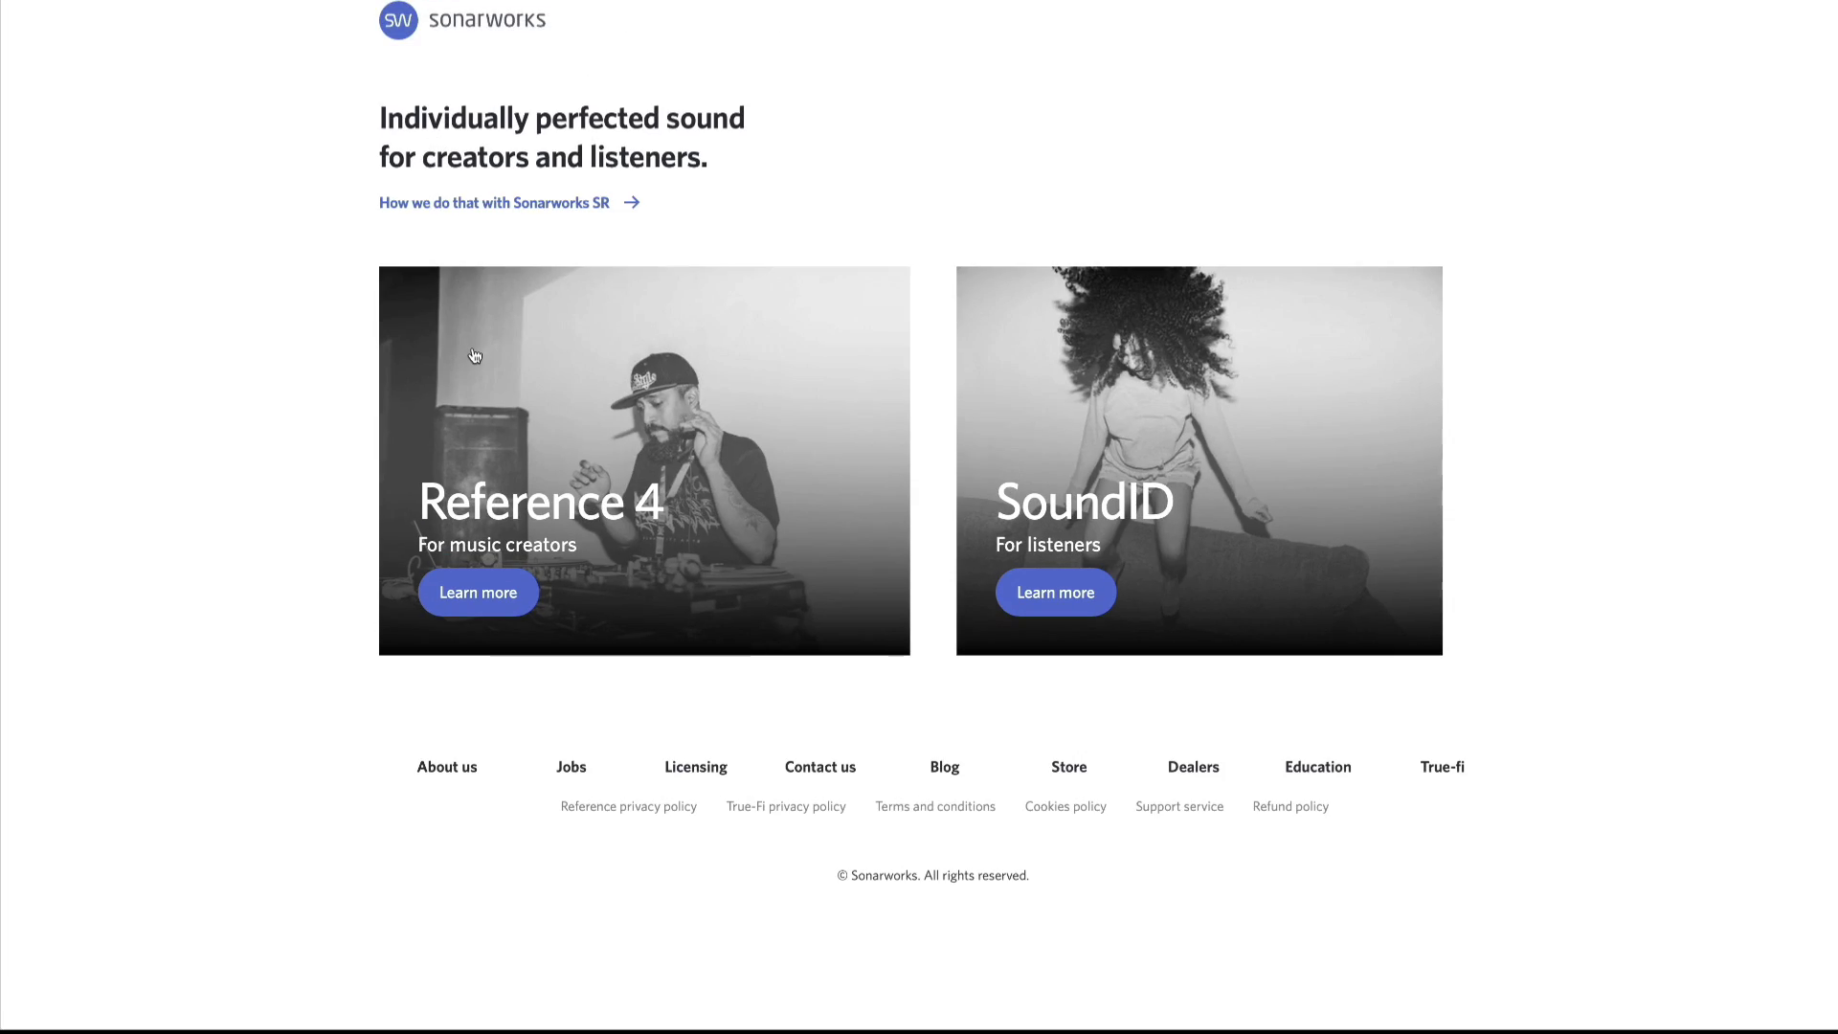
Go to the Reference 4 product page on sonarworks.com and download the free trial
{"action": "left_click", "coordinate": [475, 356]}
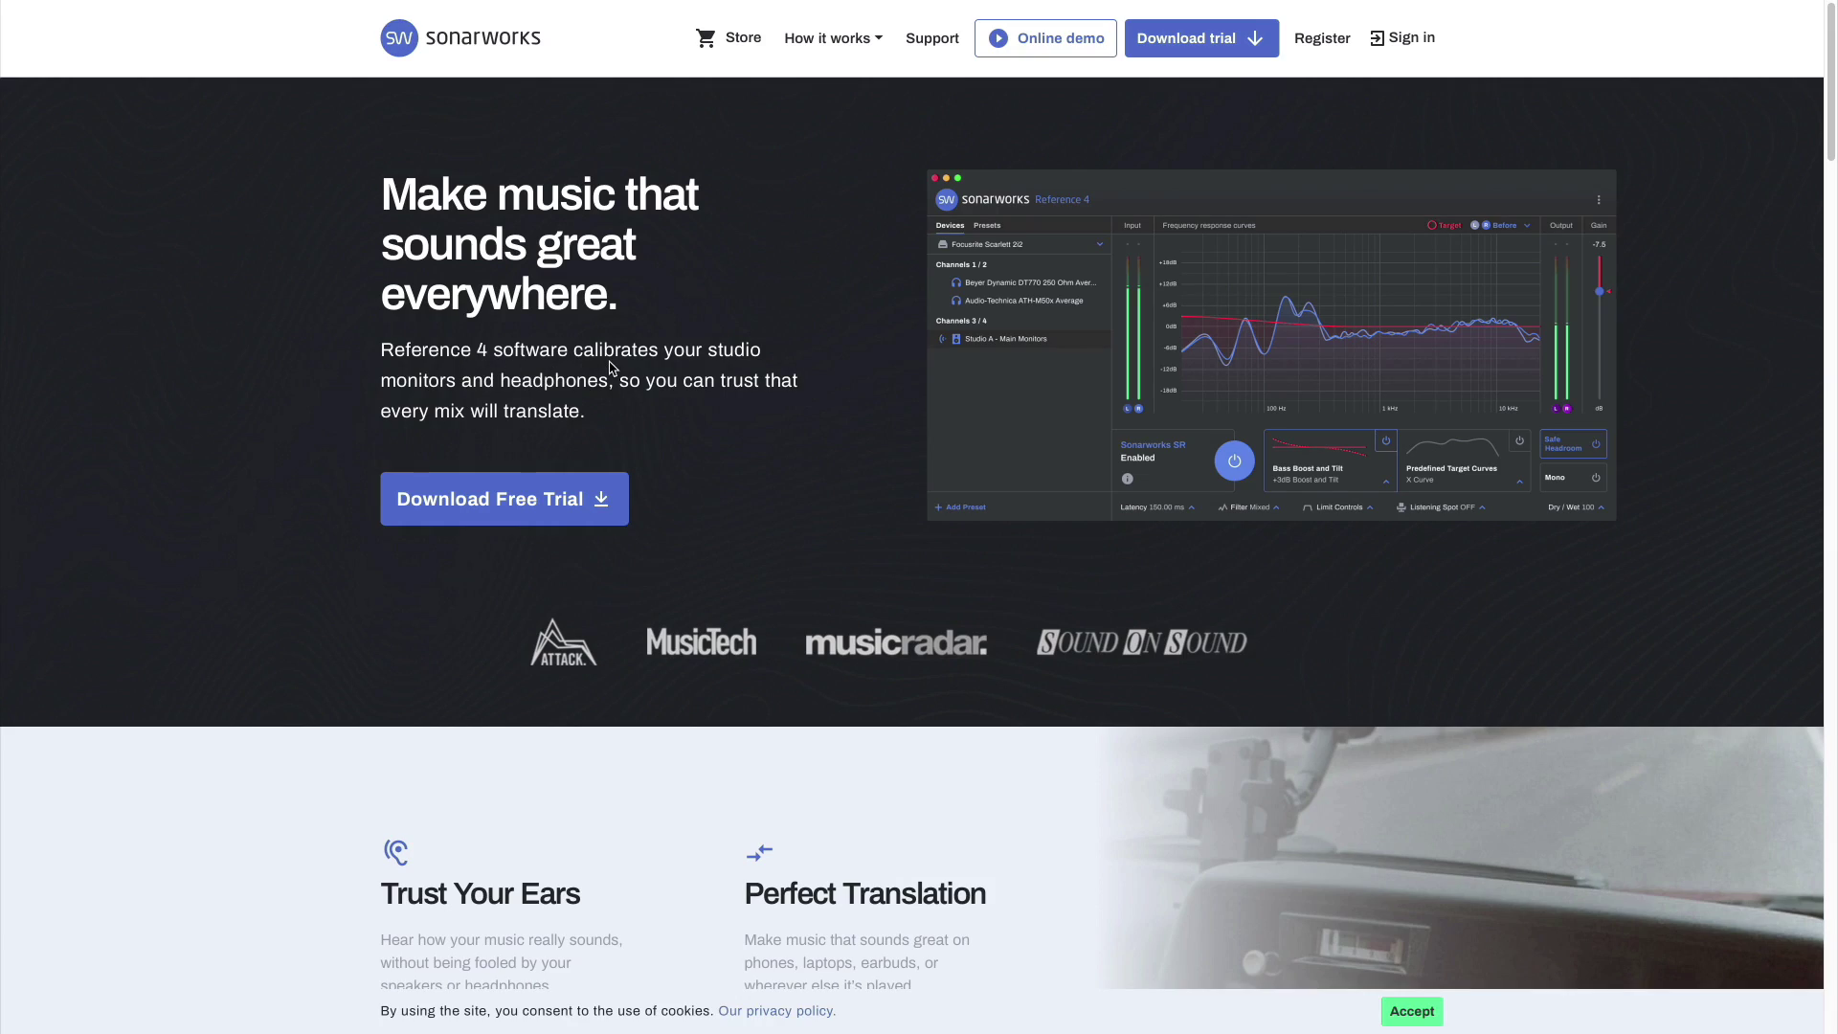
{"action": "left_click", "coordinate": [517, 529]}
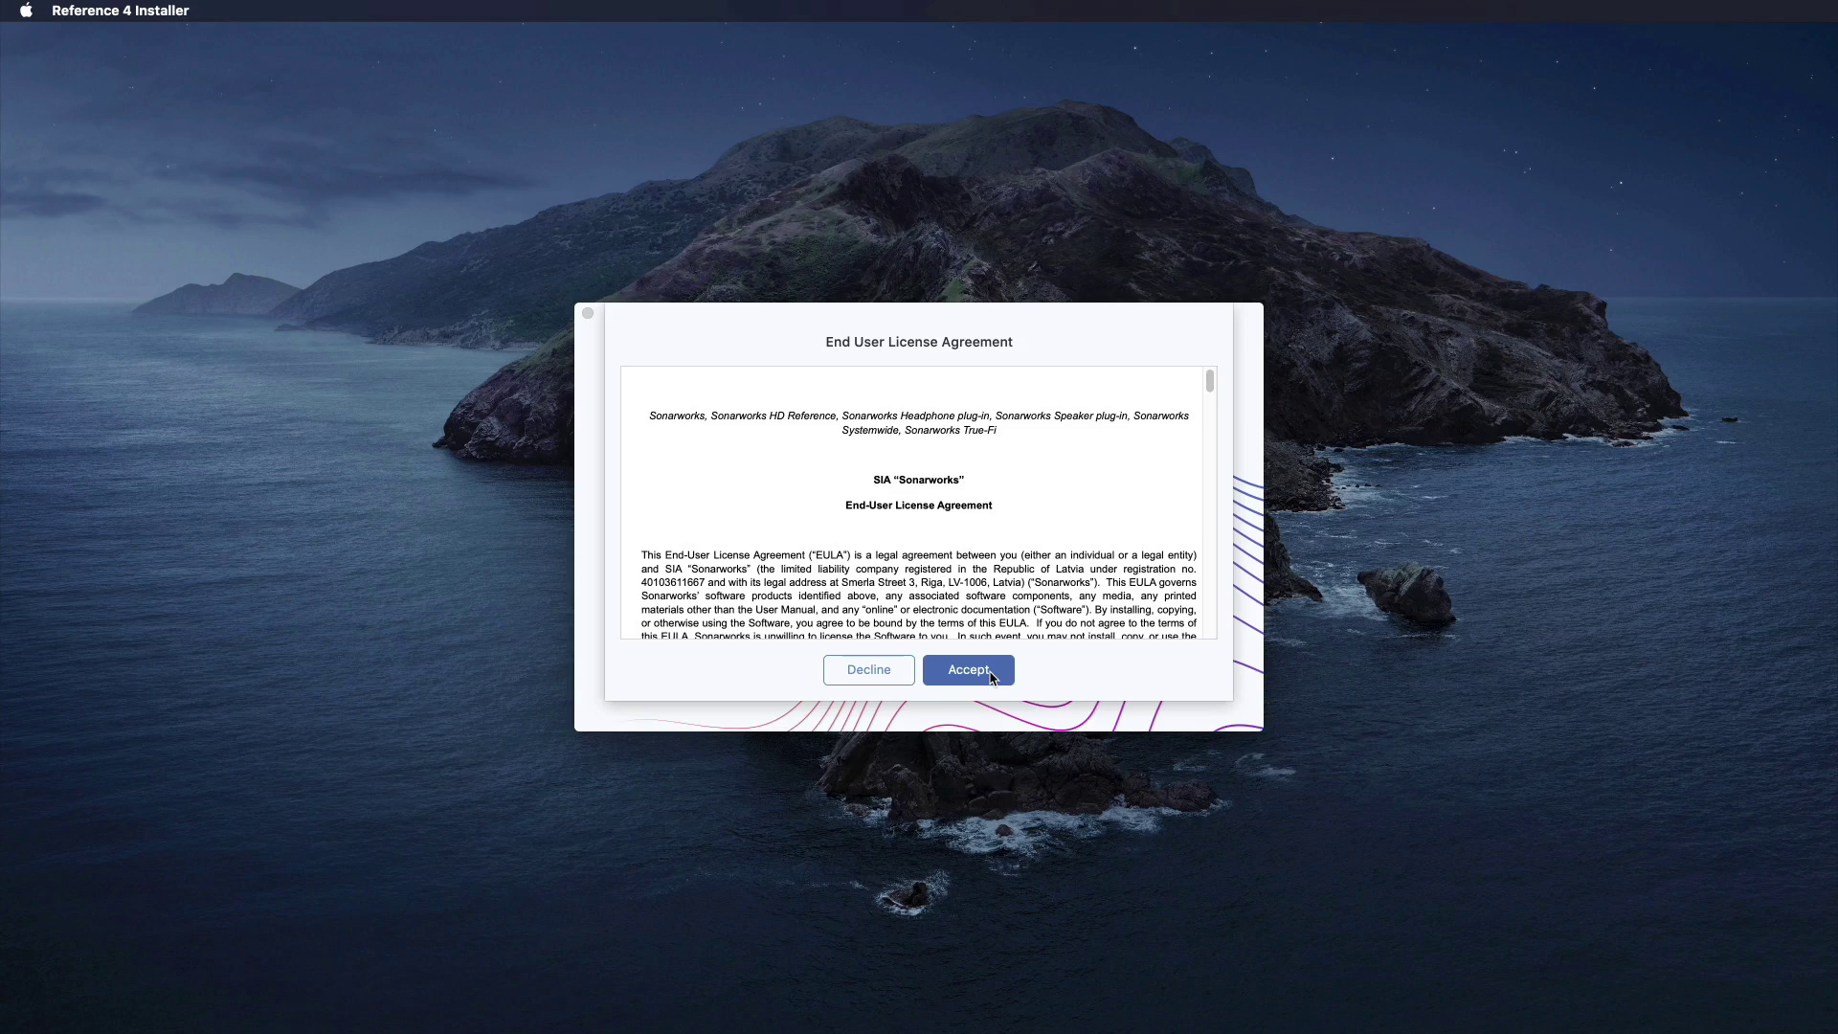
Accept the EULA, install Reference 4 Studio Edition, and launch Reference
{"action": "left_click", "coordinate": [968, 670]}
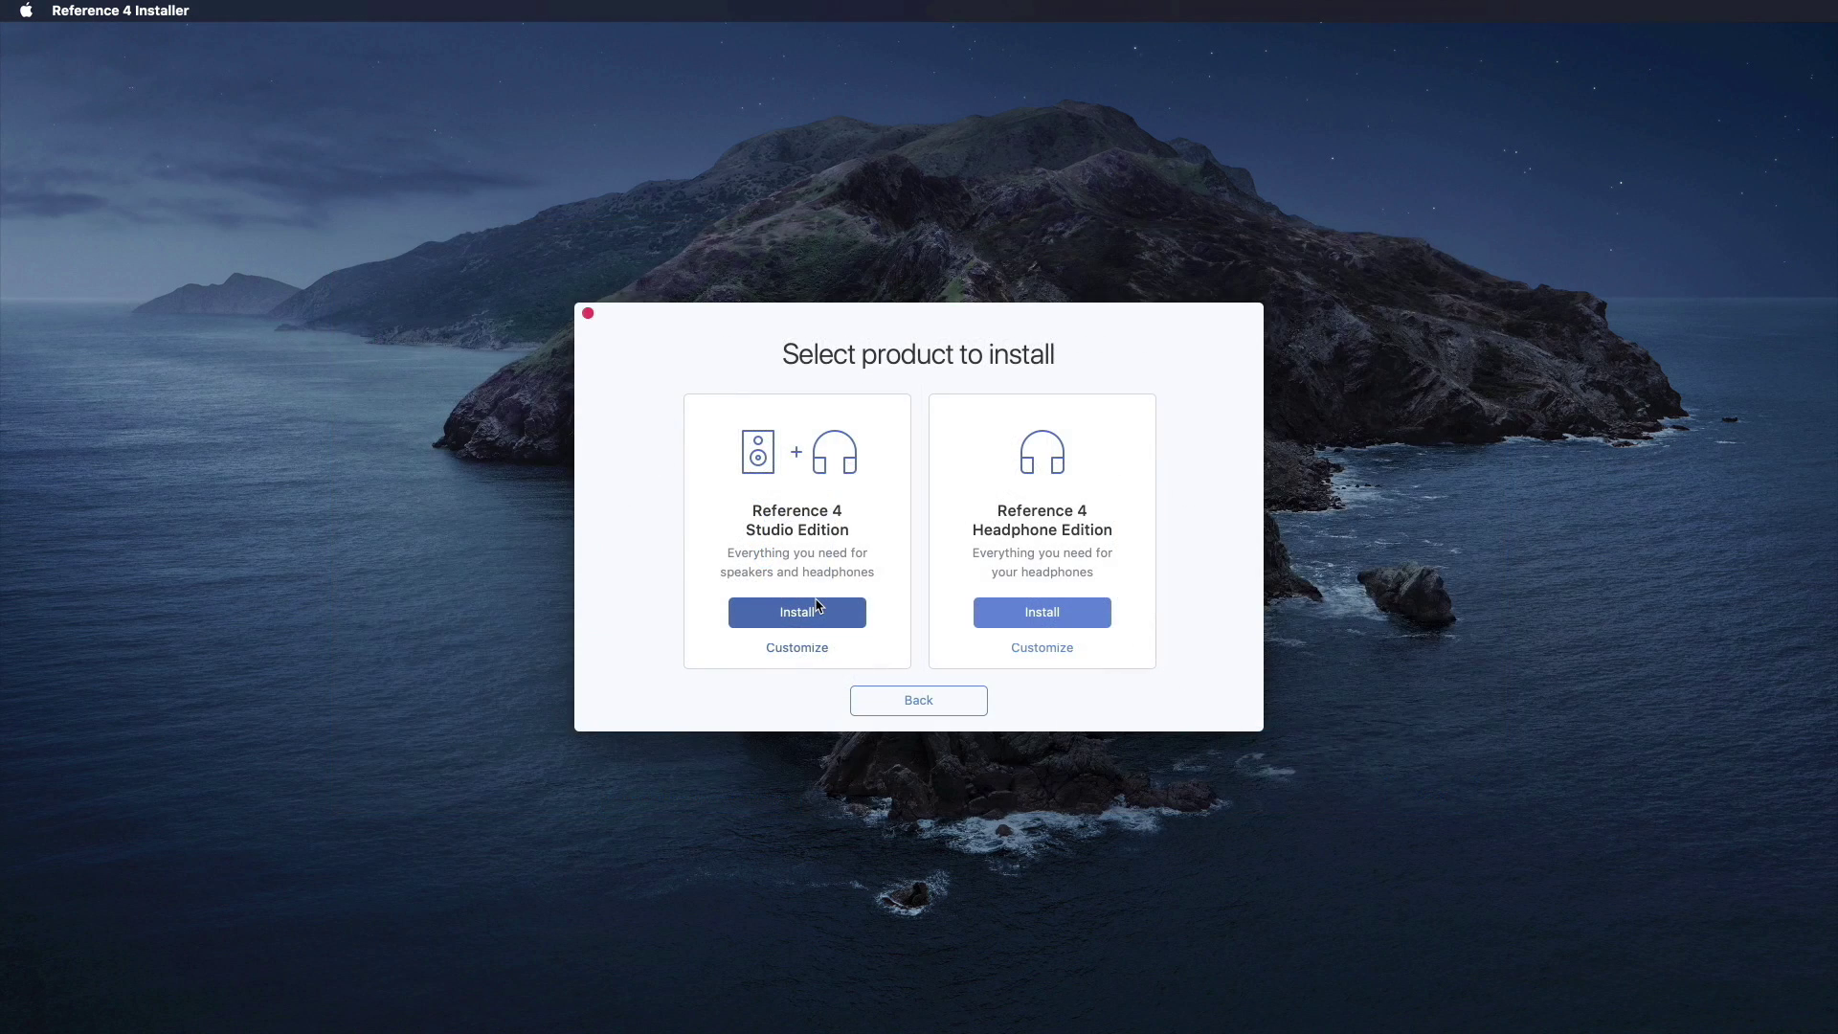
{"action": "left_click", "coordinate": [817, 603]}
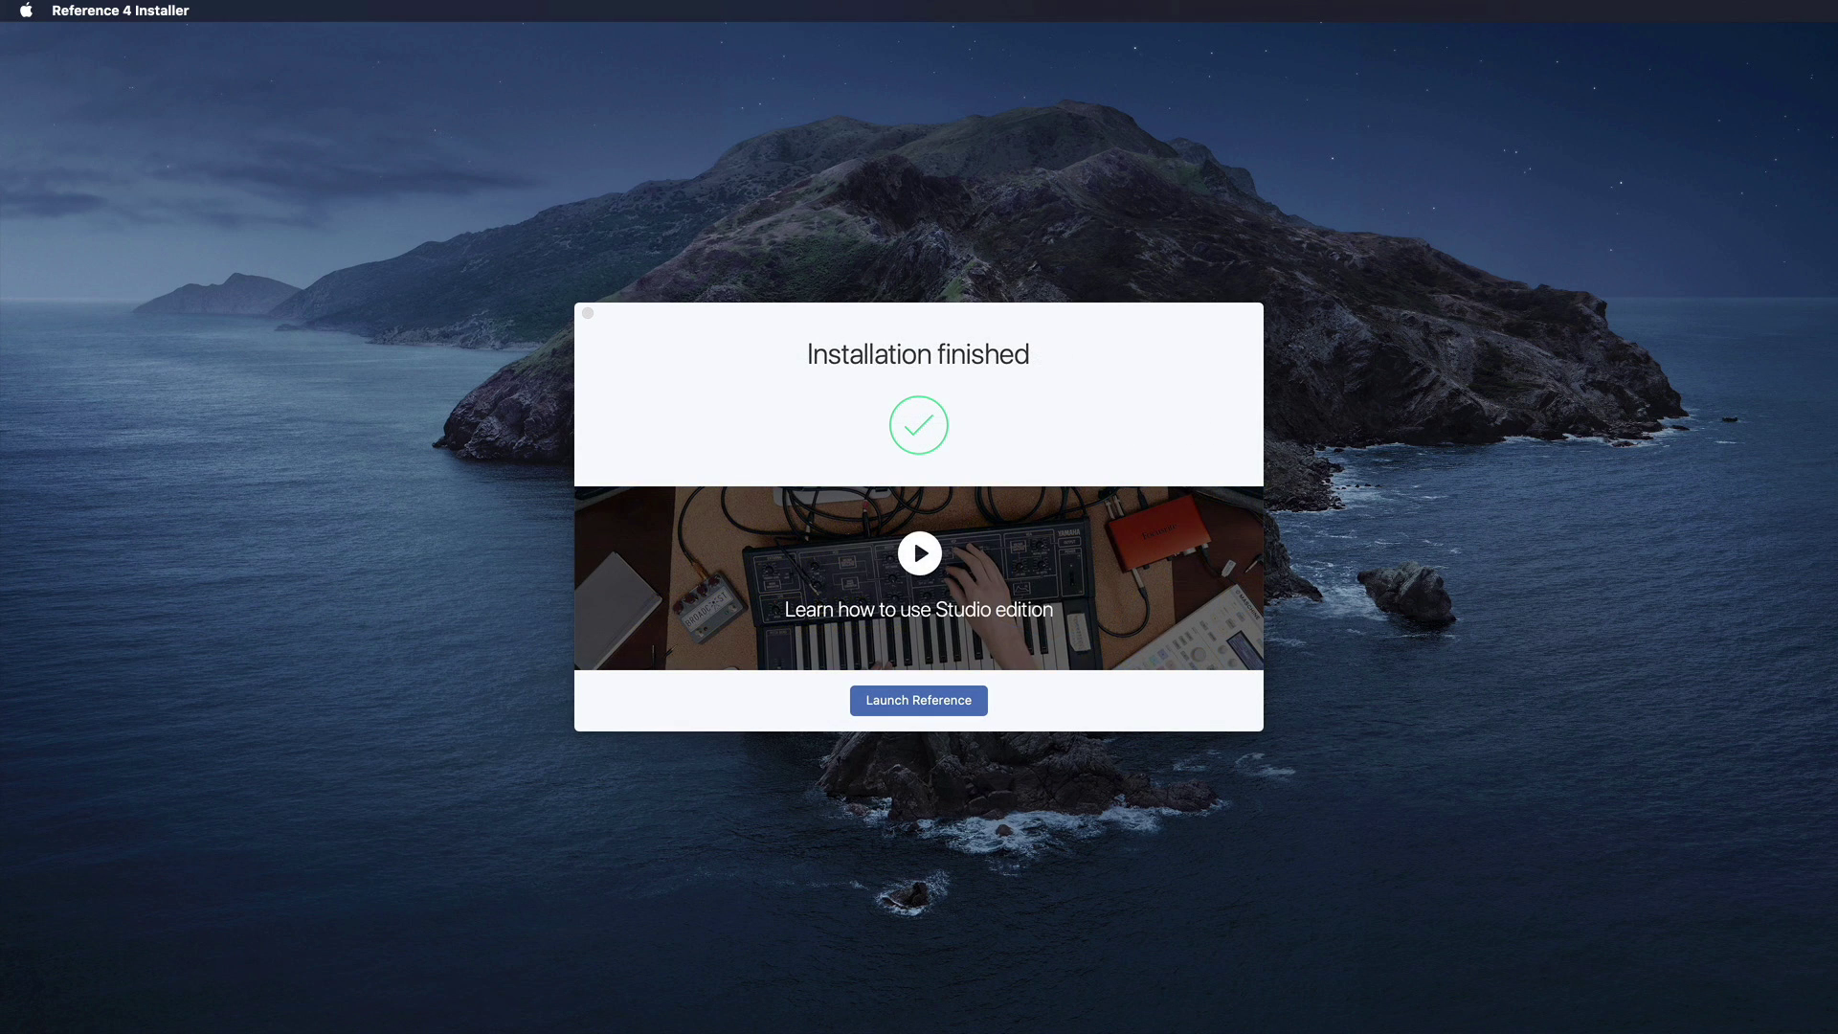
{"action": "left_click", "coordinate": [904, 702]}
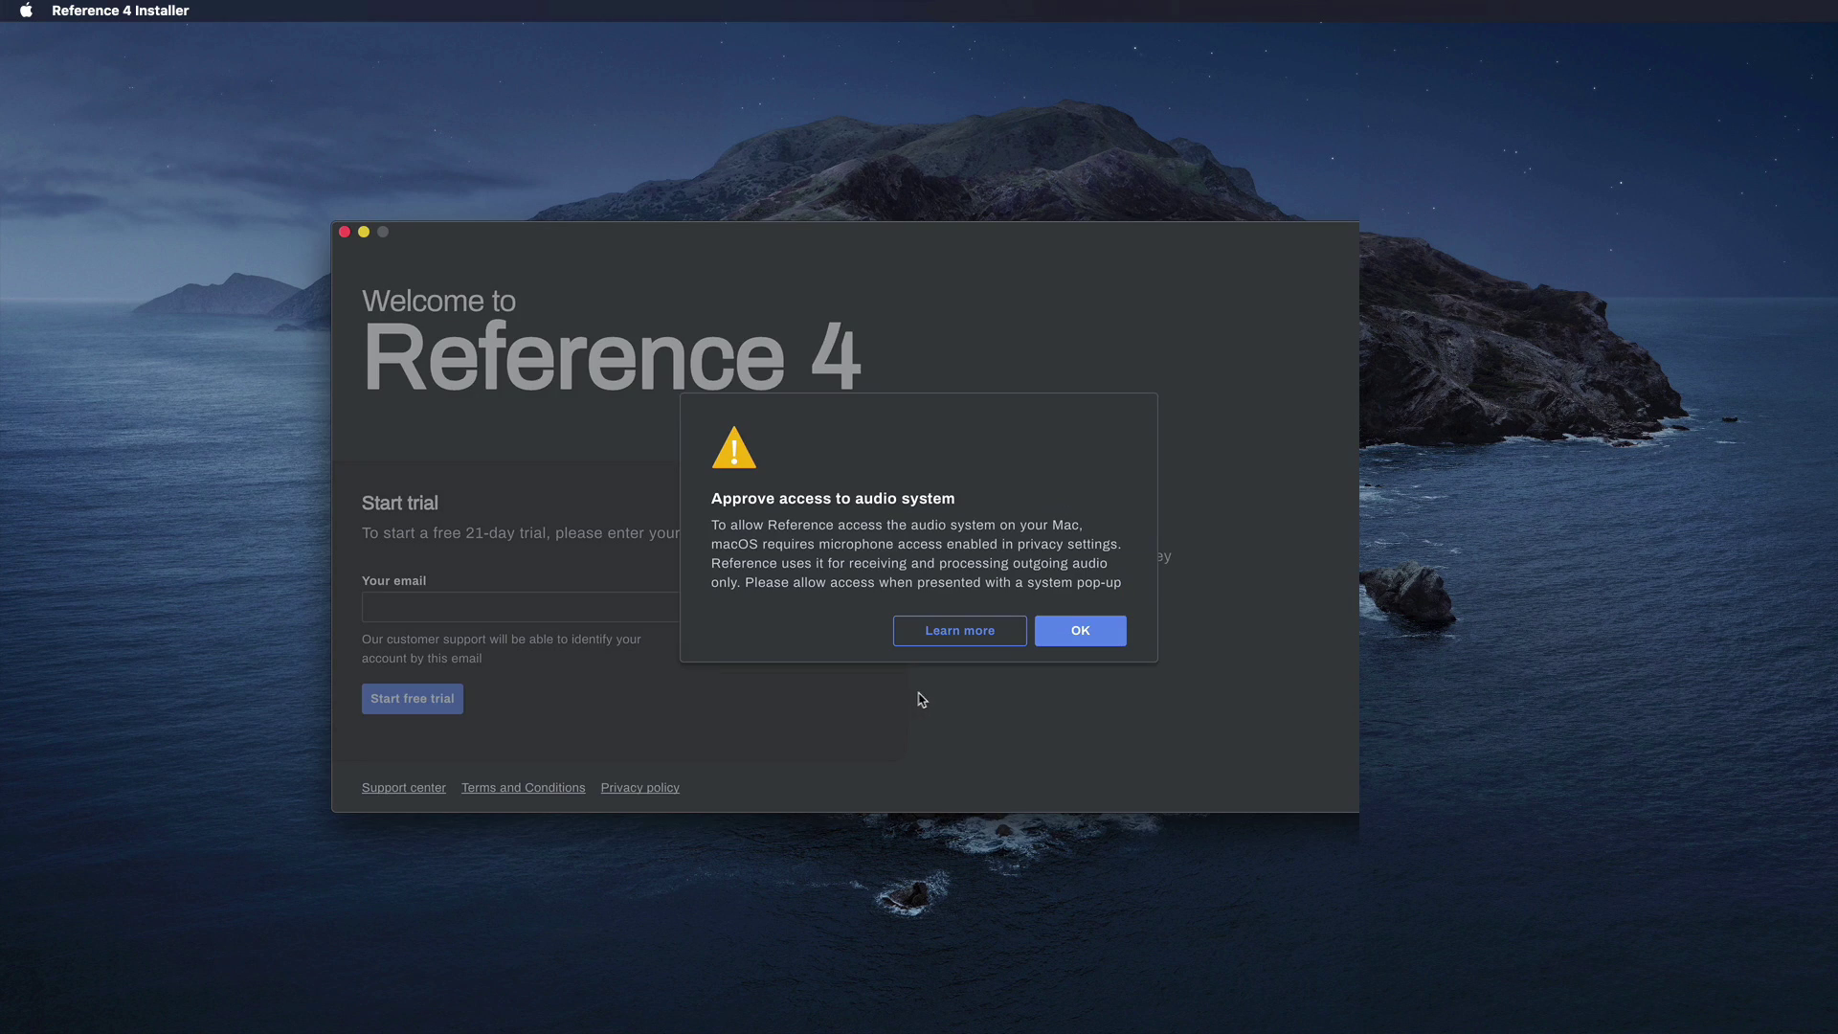
Dismiss the Approve access alert with OK
{"action": "left_click", "coordinate": [1050, 636]}
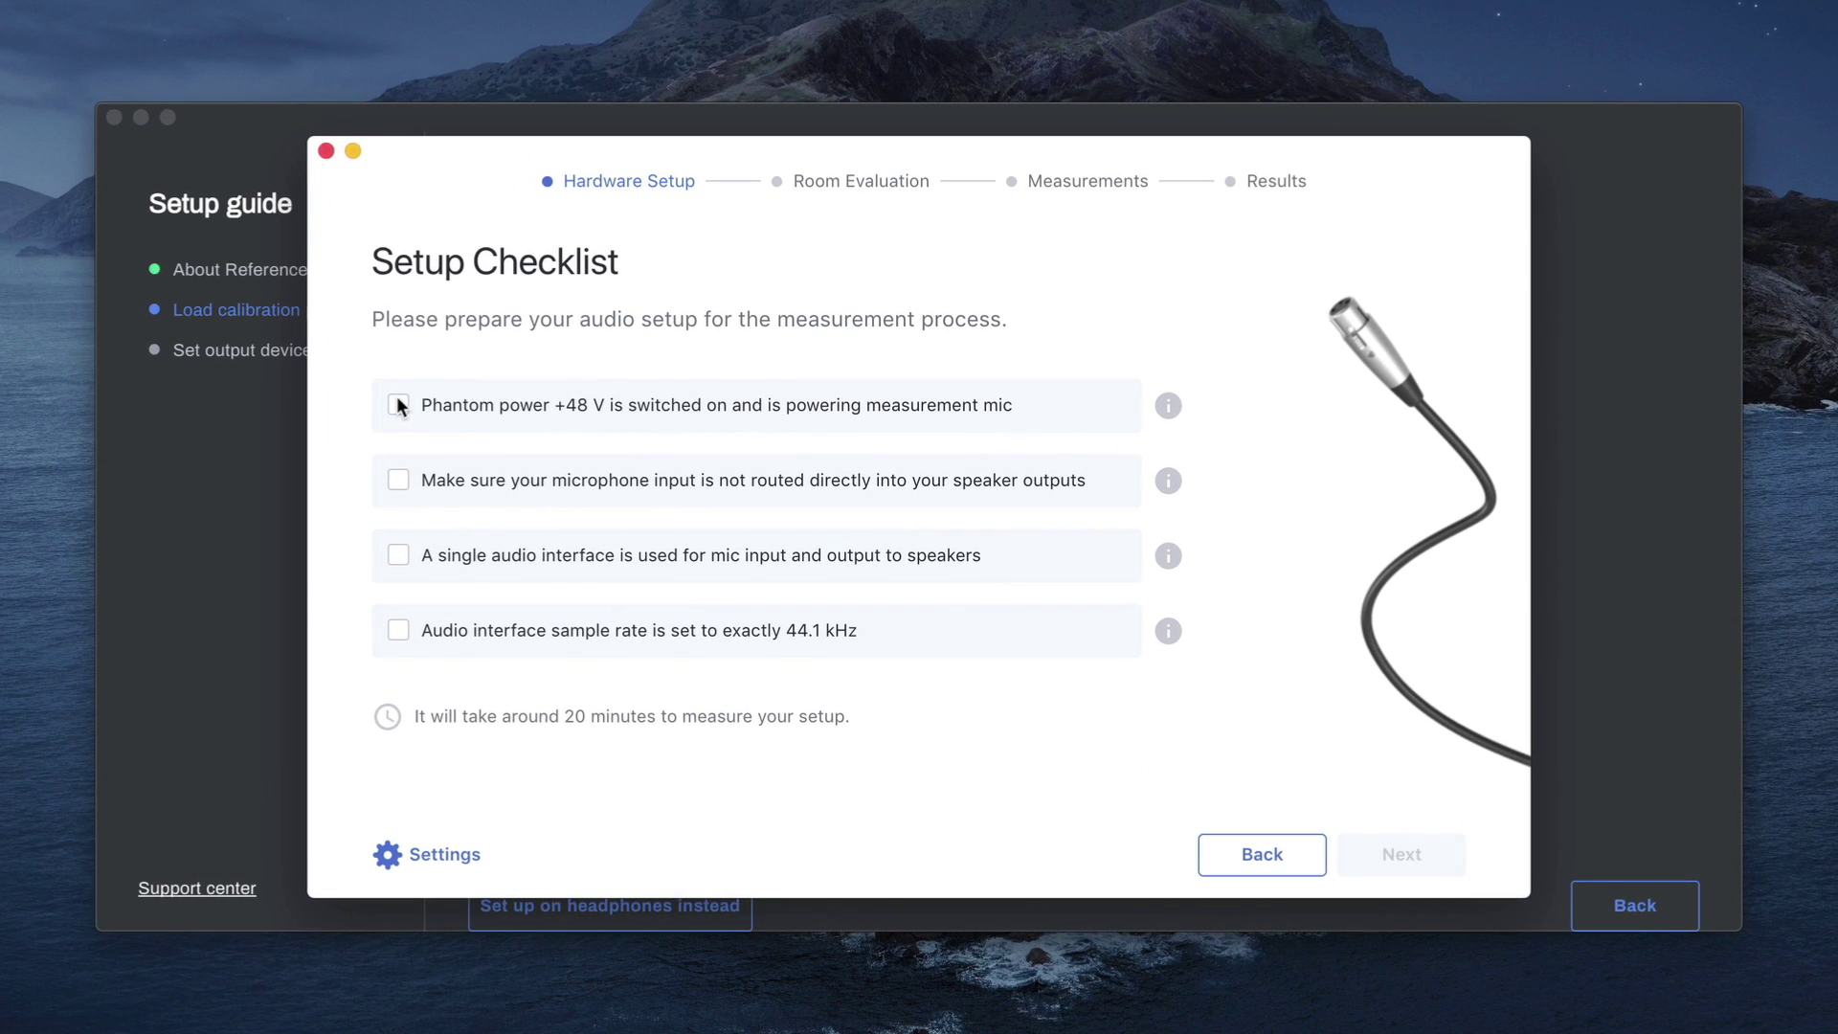
Tick phantom power, no mic-to-speaker routing, single interface, and 44.1 kHz sample rate
{"action": "left_click", "coordinate": [399, 405]}
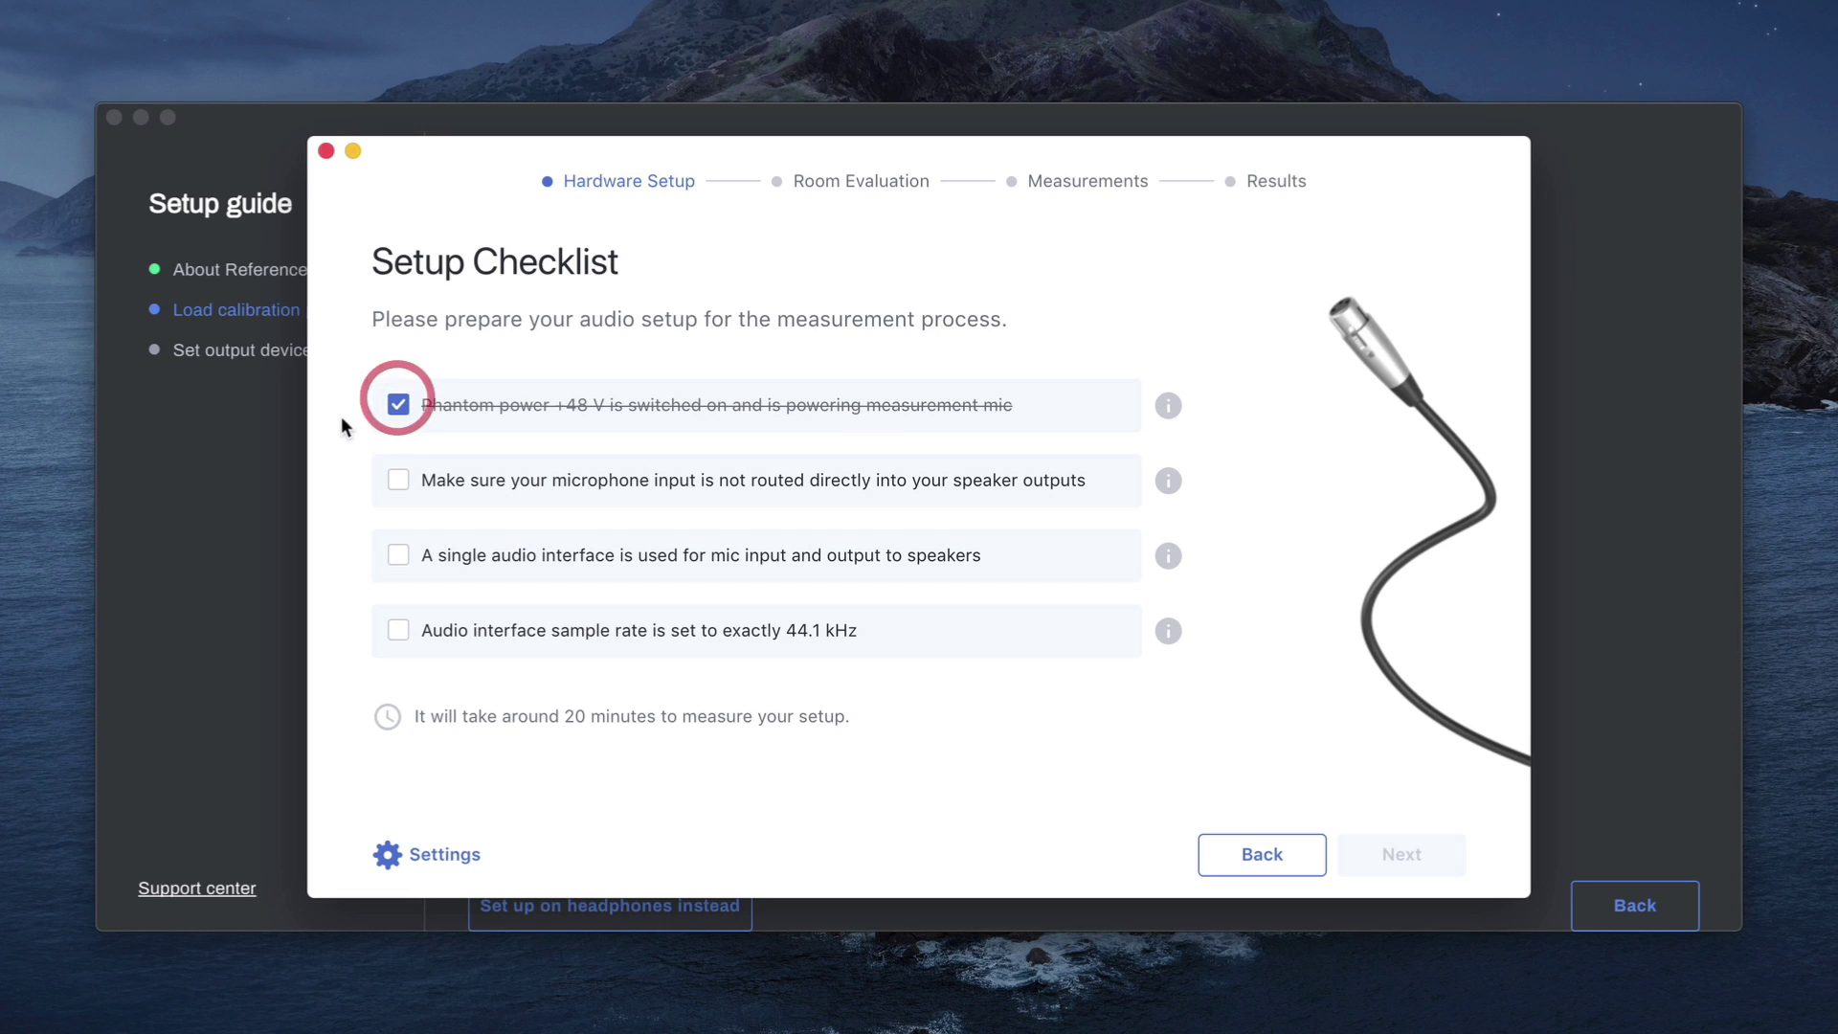
{"action": "left_click", "coordinate": [396, 479]}
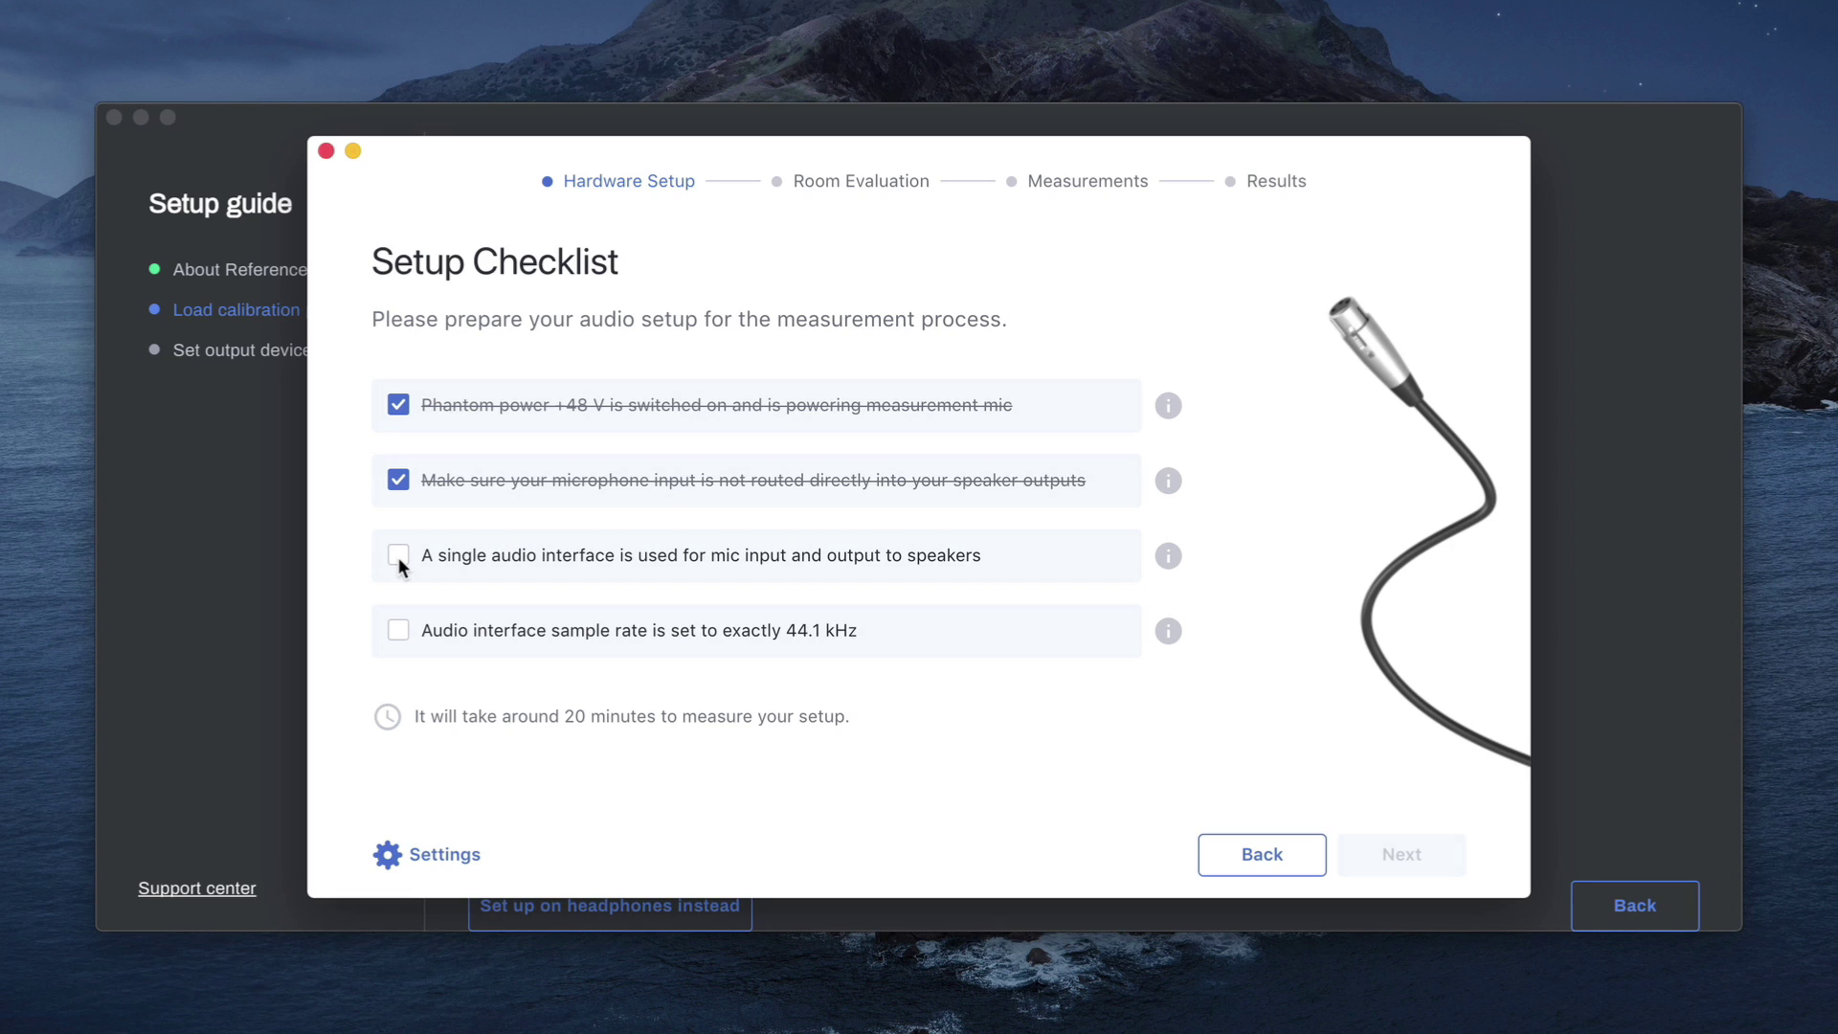
{"action": "left_click", "coordinate": [400, 556]}
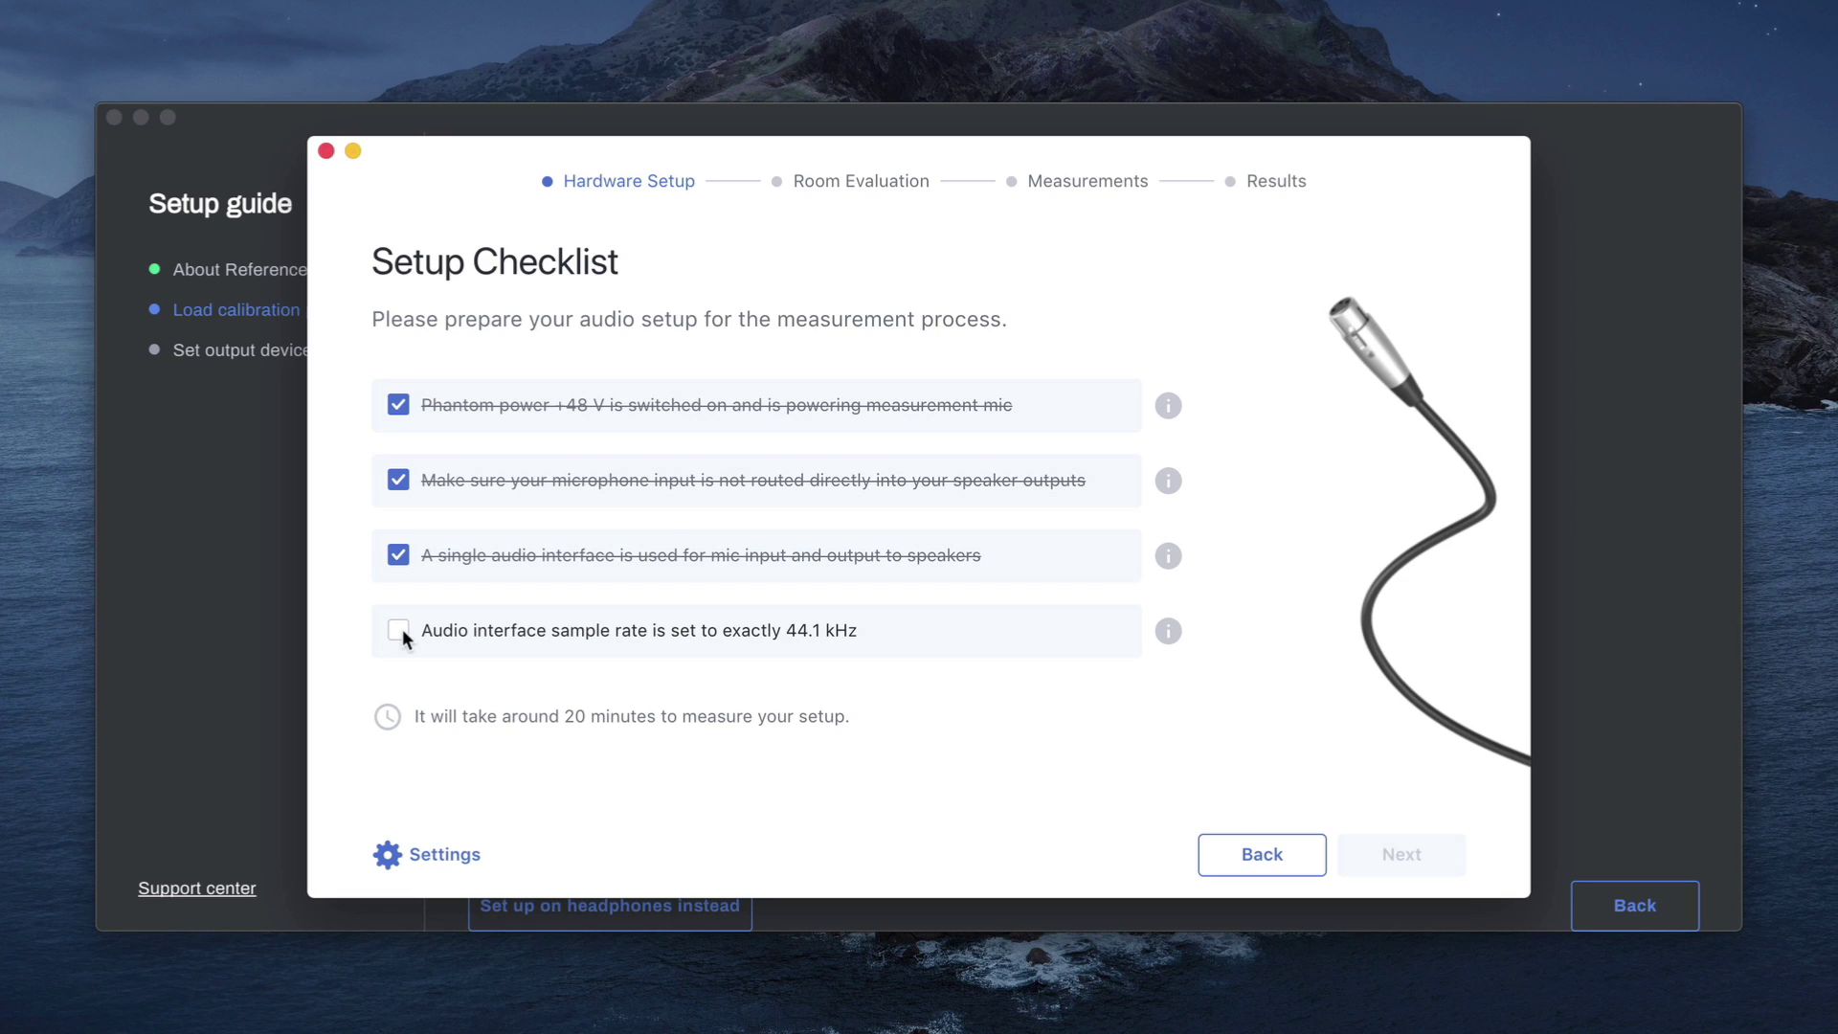
{"action": "left_click", "coordinate": [400, 630]}
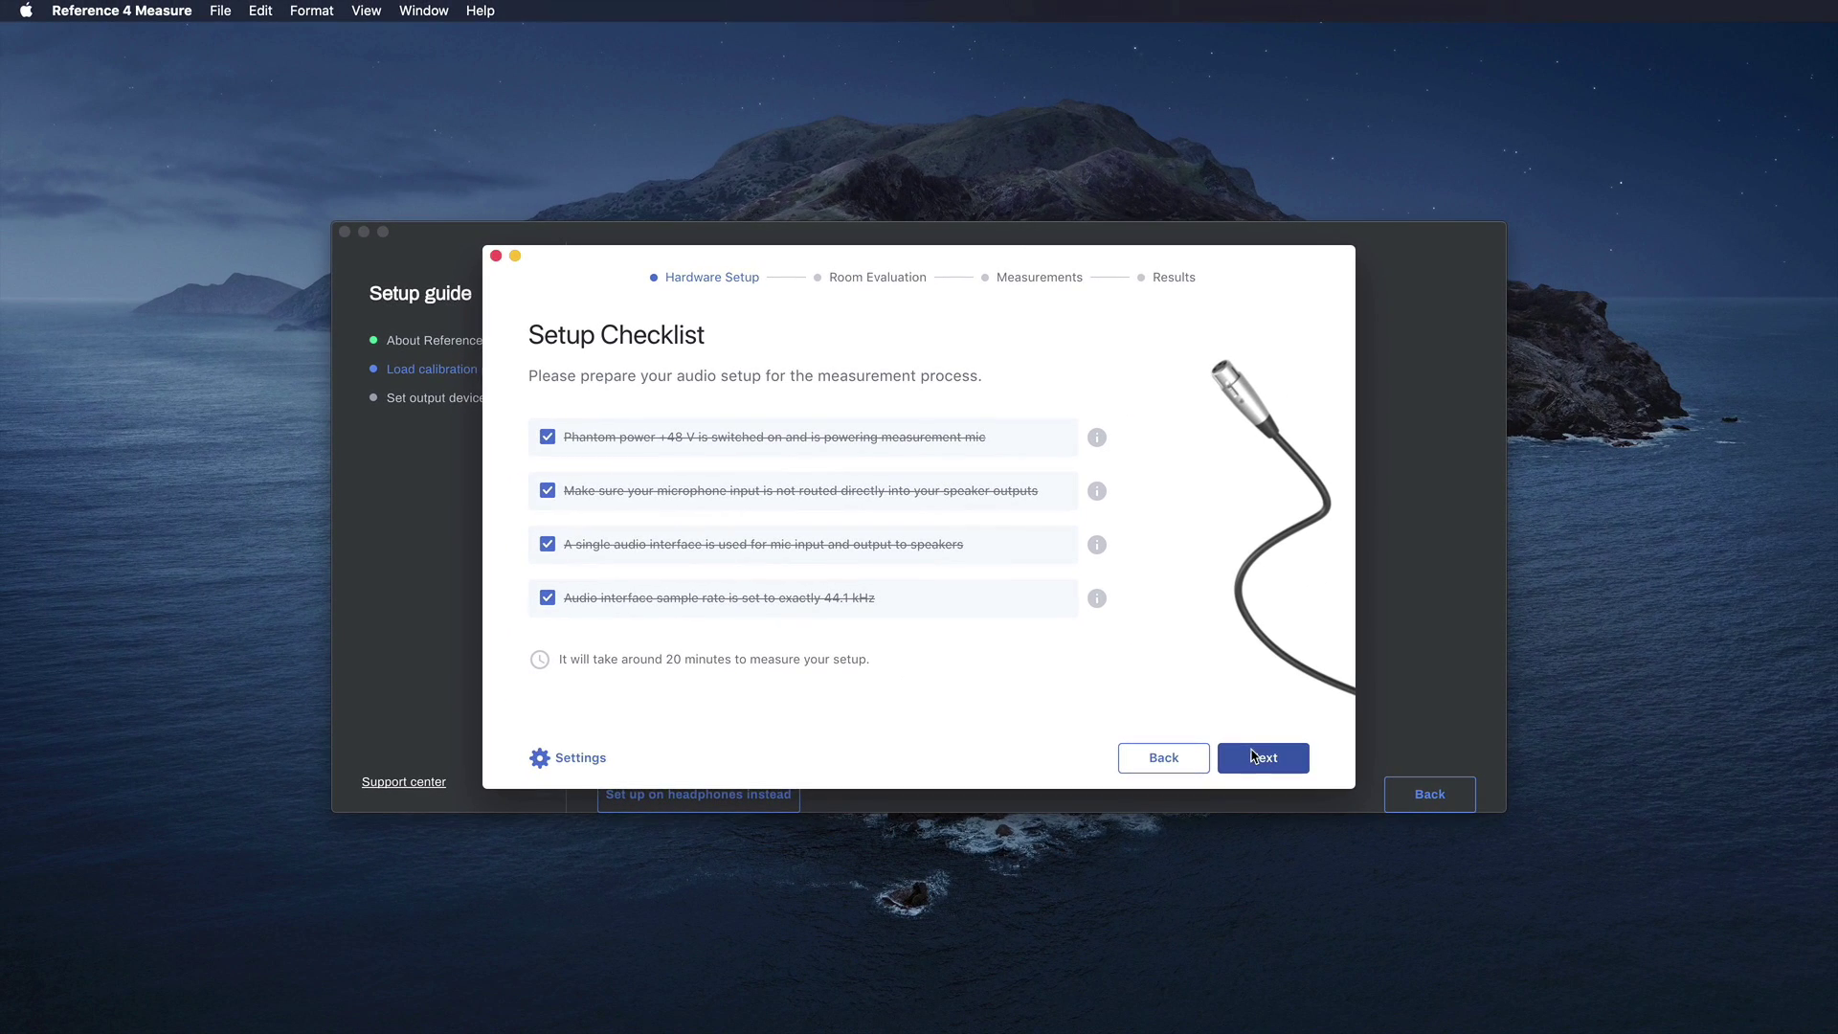
Paste the XREF 20 microphone ID to load its calibration file
{"action": "left_click", "coordinate": [1252, 756]}
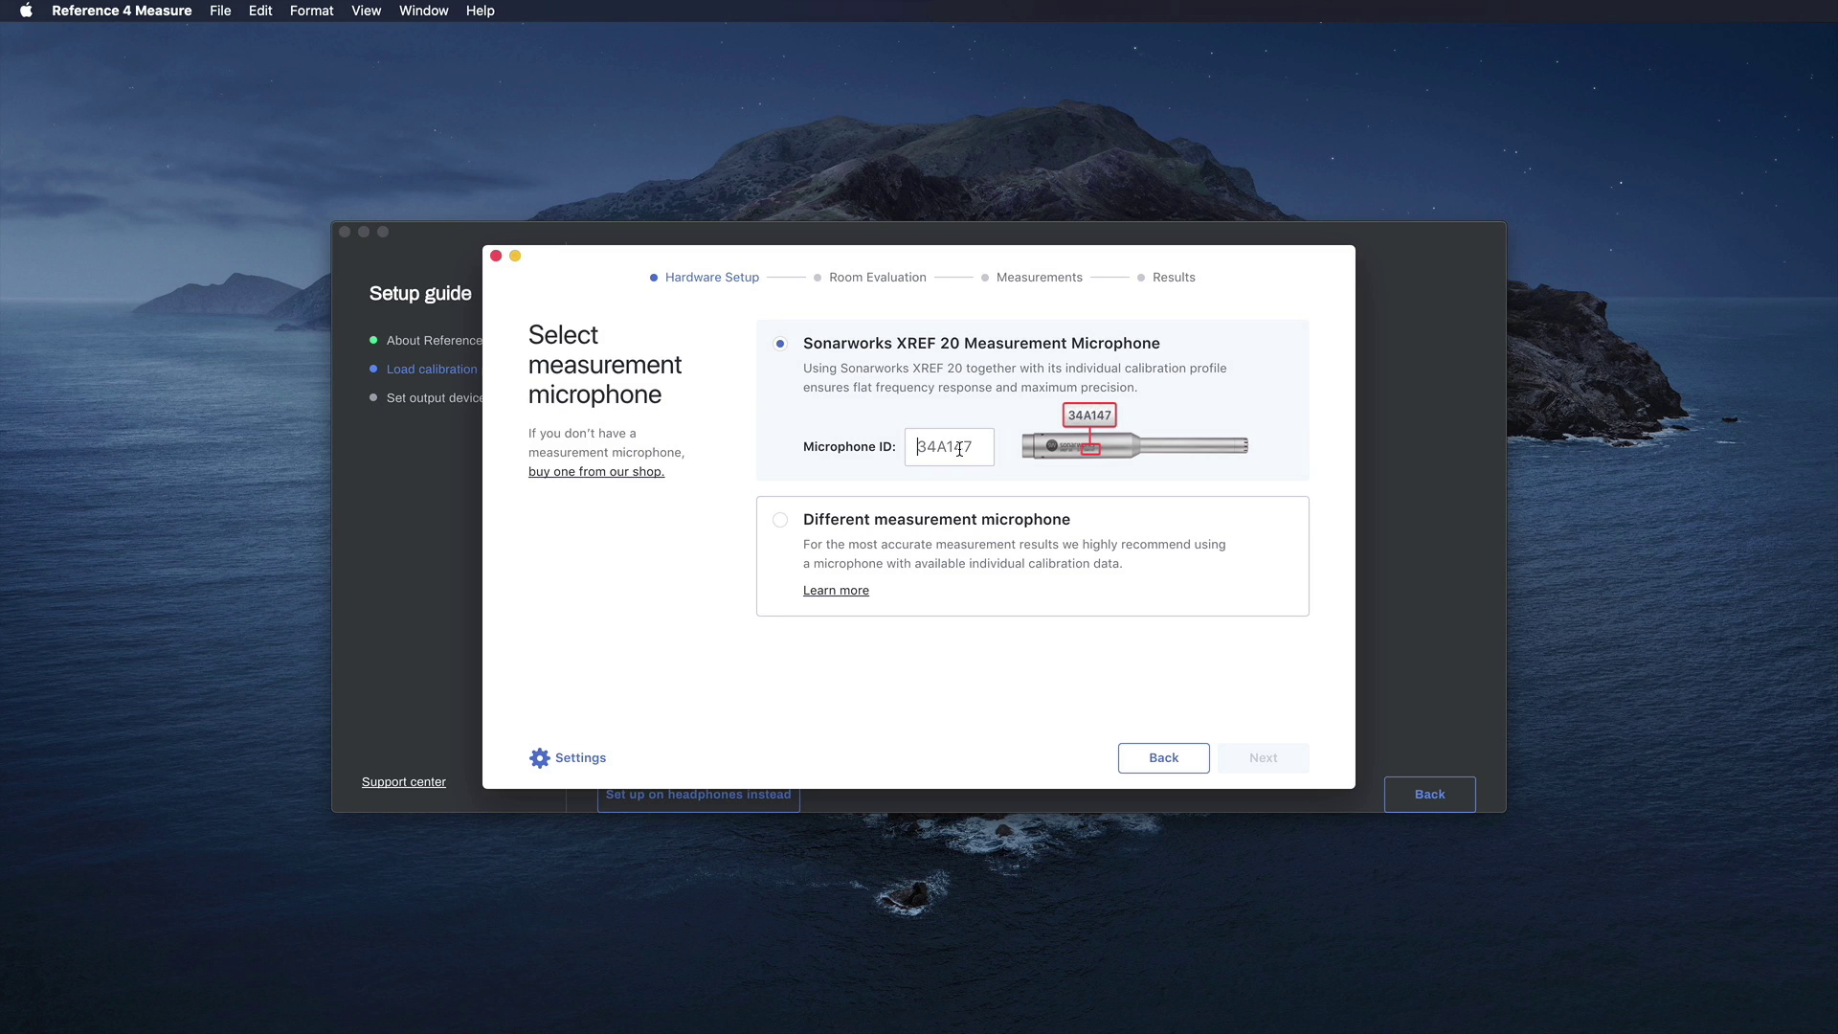
{"action": "type", "text": "34A147"}
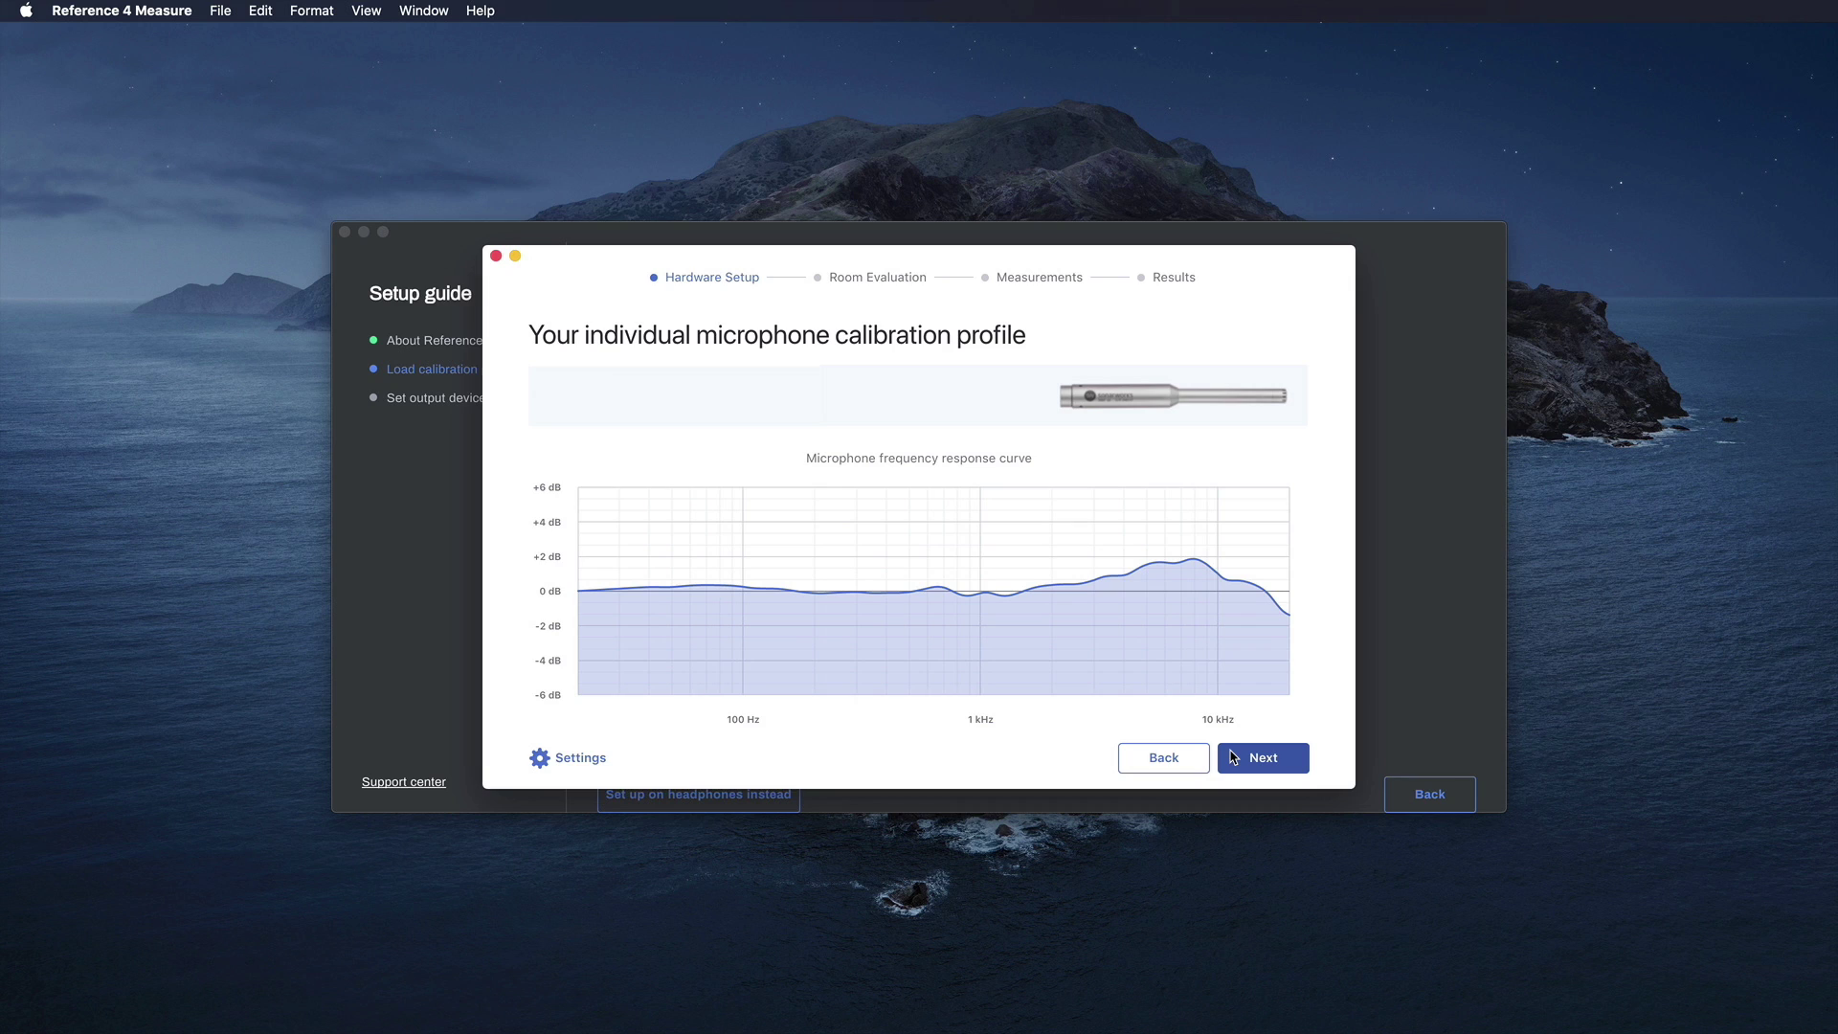
{"action": "left_click", "coordinate": [1233, 757]}
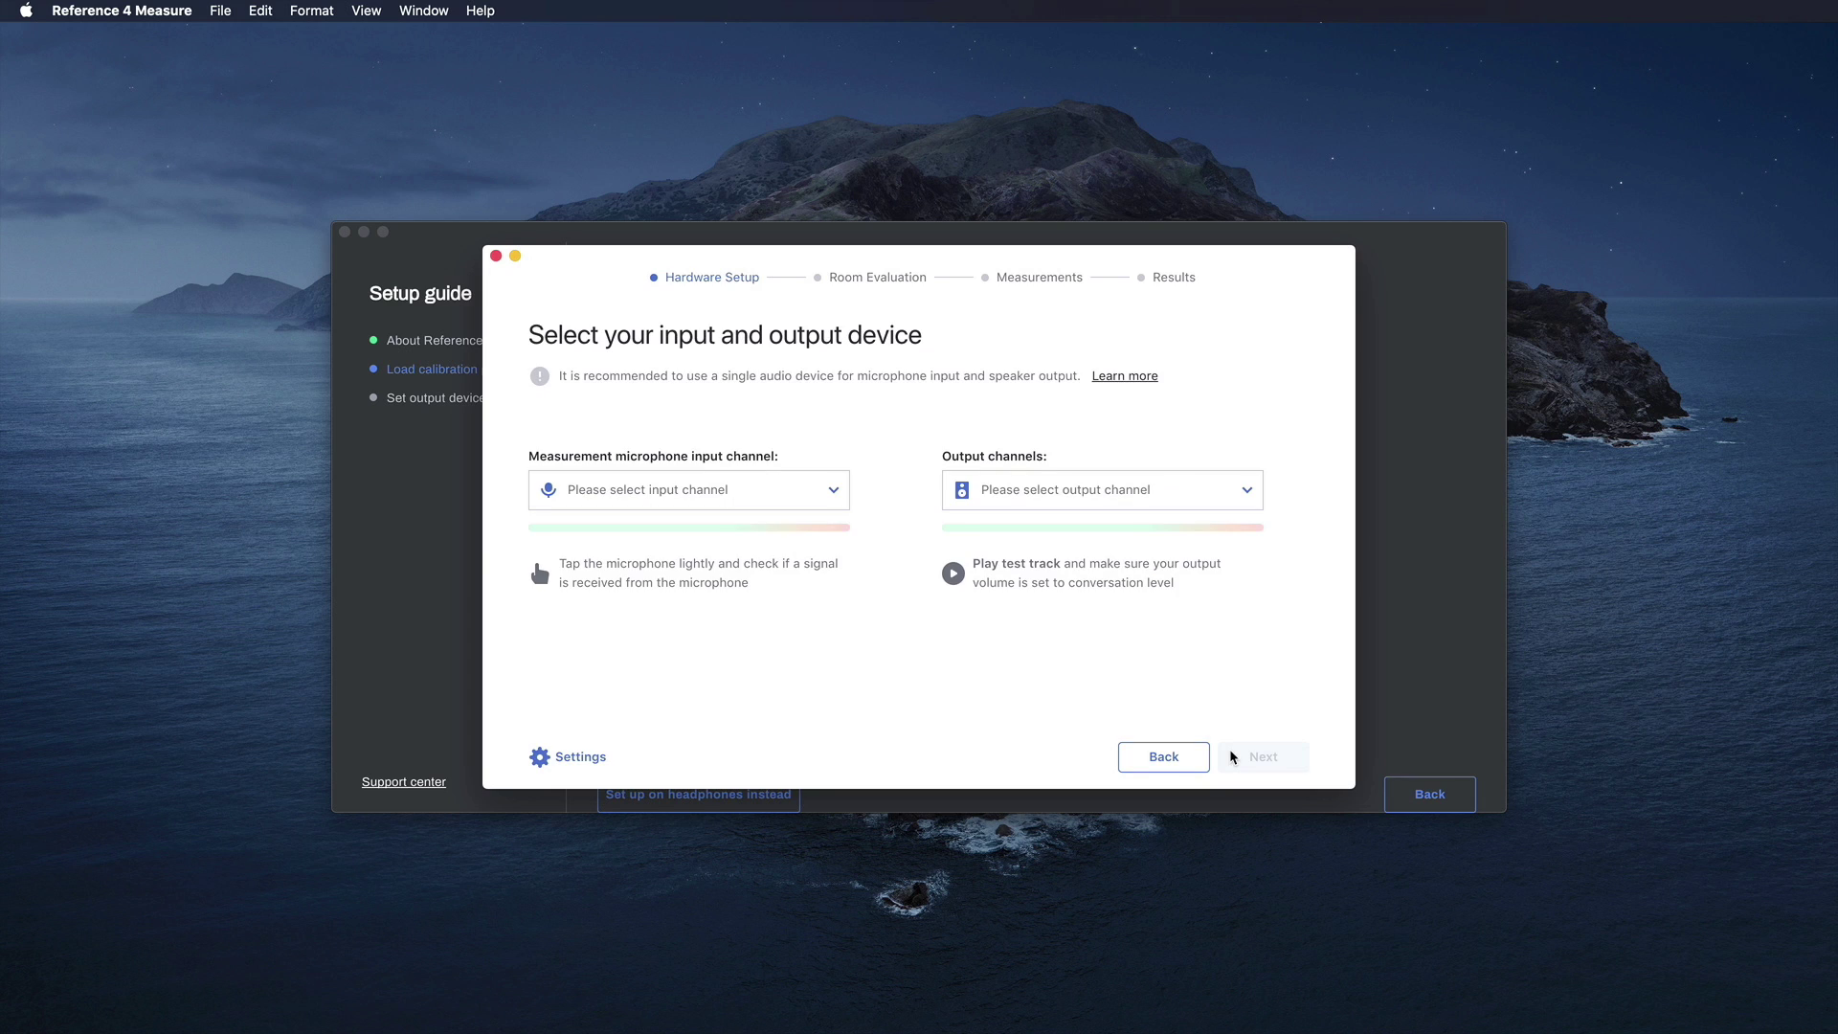
Route input Quantum Mic/Line/Inst In 1 and output Quantum Main Out Left & Right, allowing mic access
{"action": "left_click", "coordinate": [781, 490]}
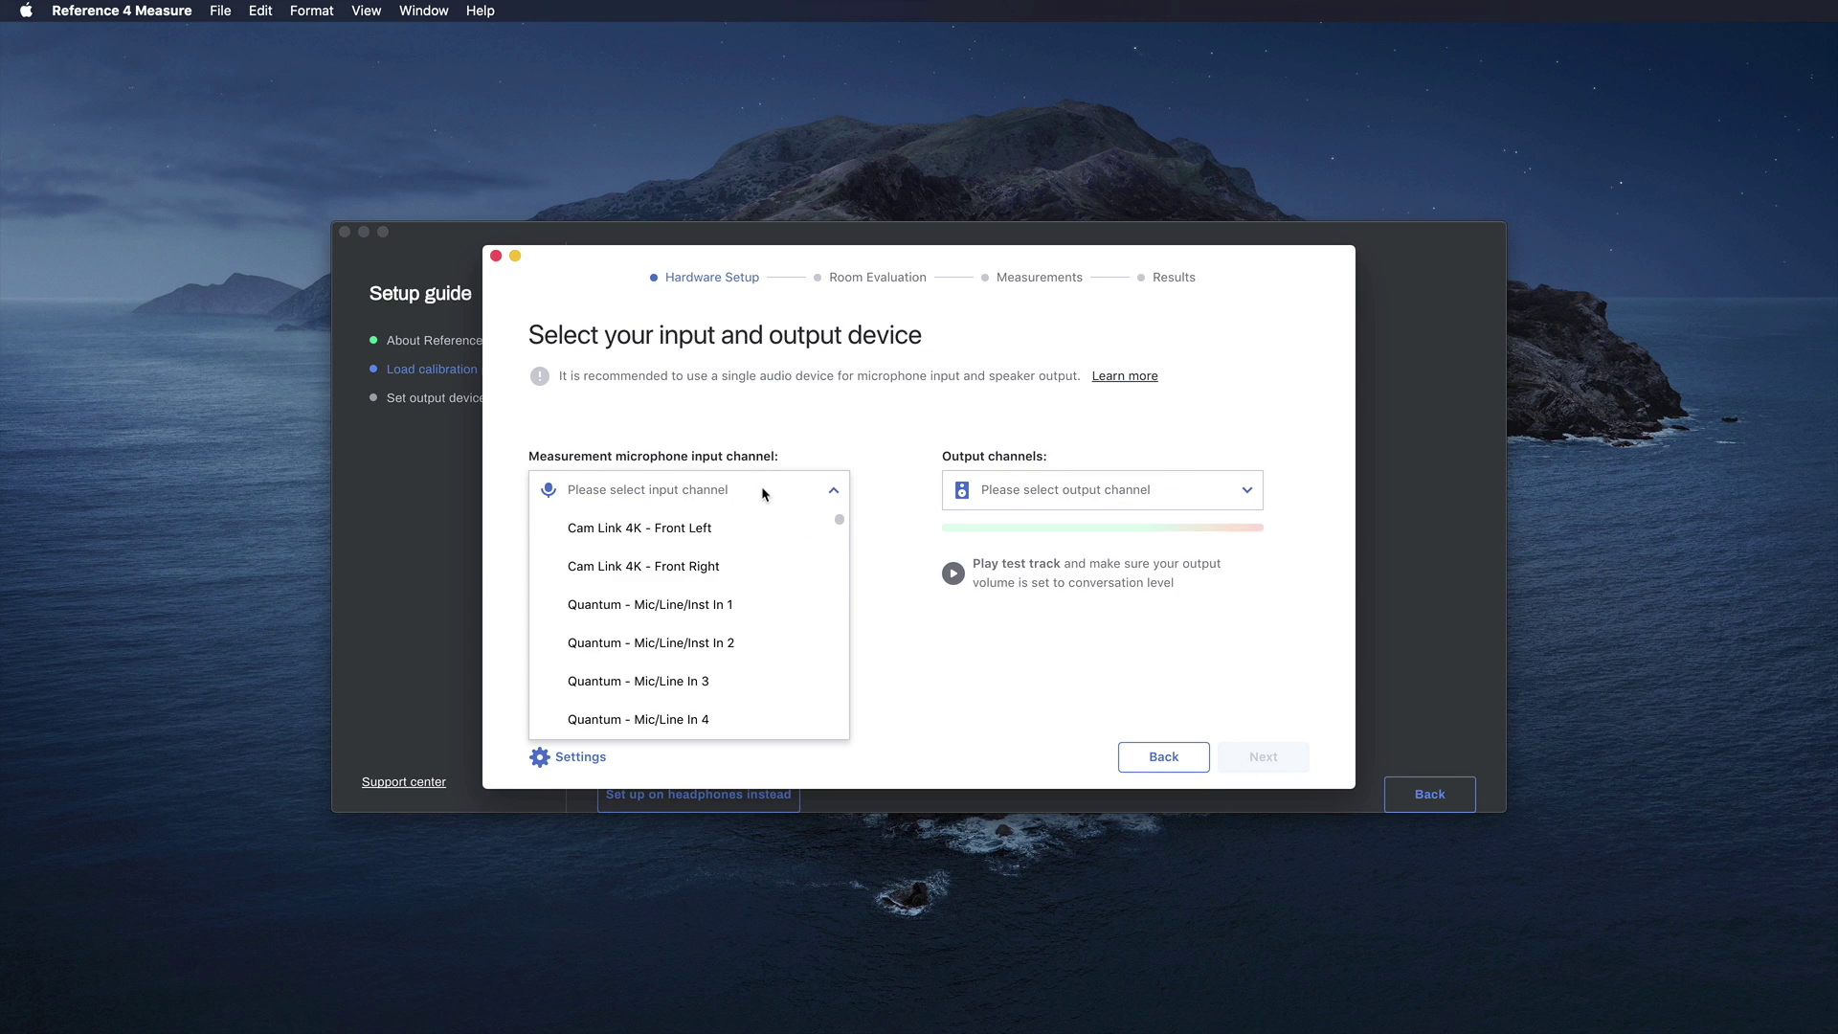
{"action": "left_click", "coordinate": [705, 604]}
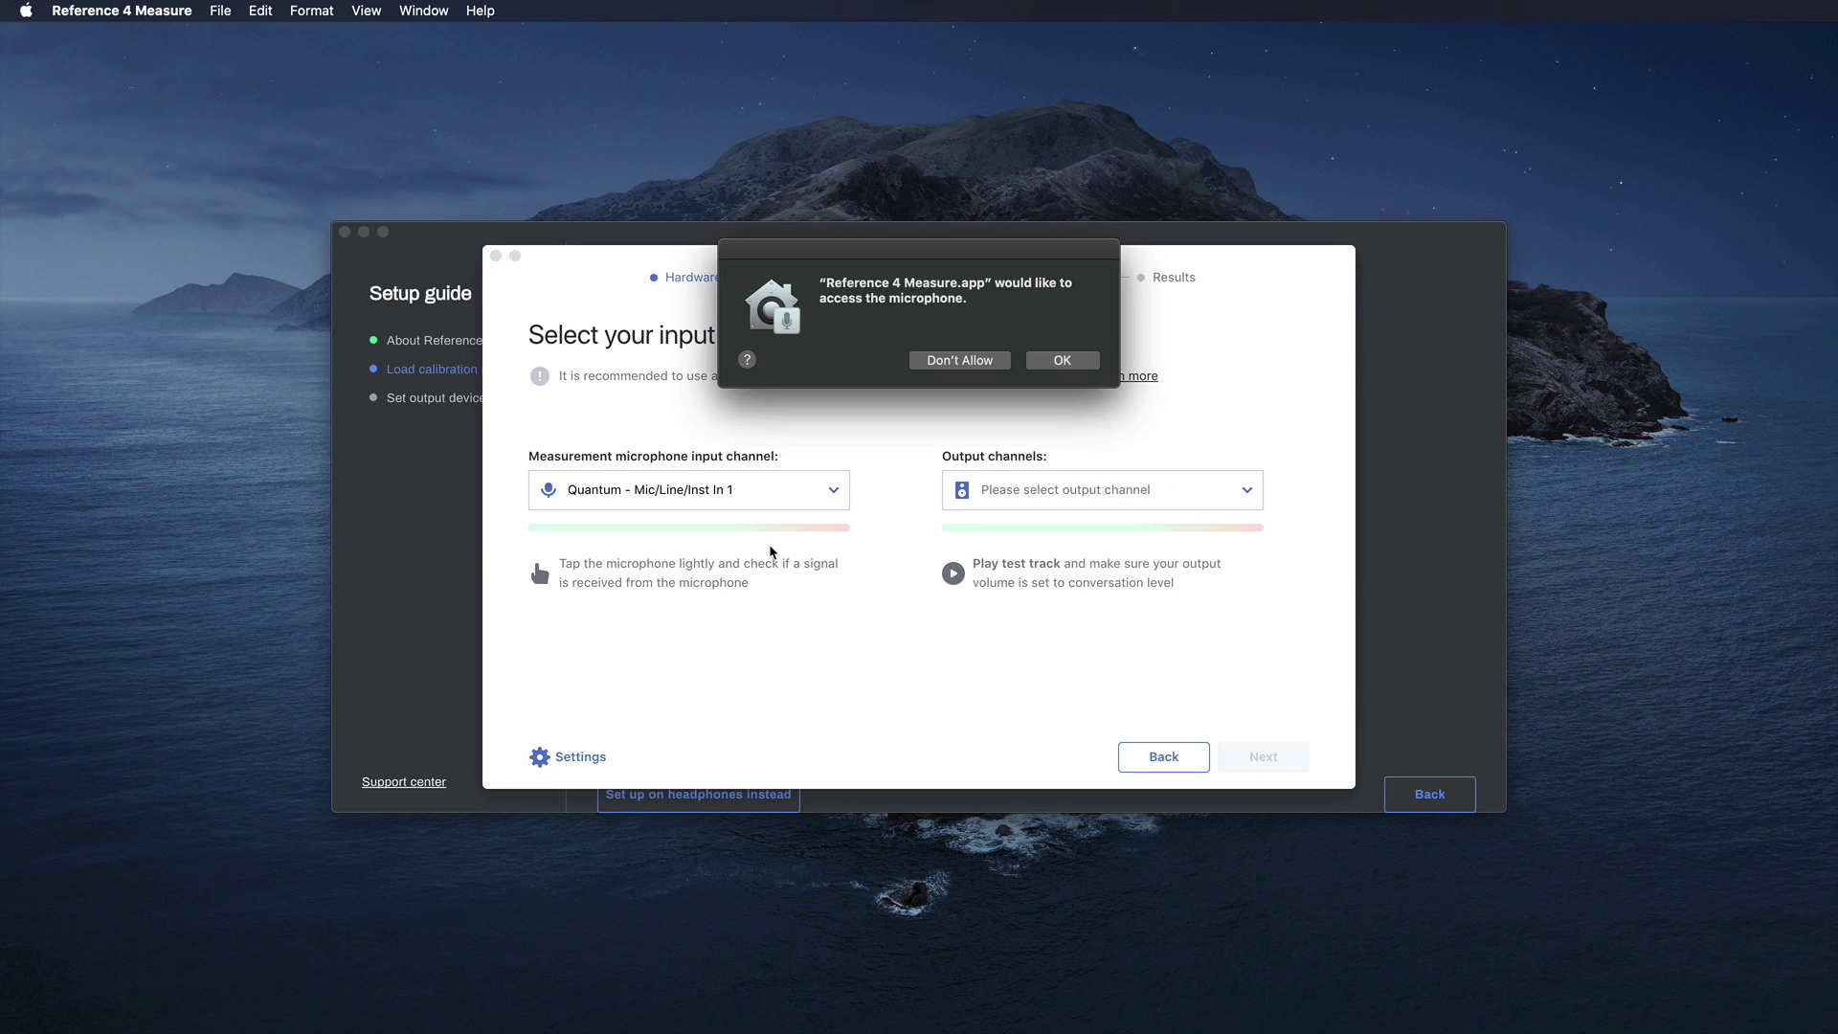
{"action": "left_click", "coordinate": [1059, 361]}
{"action": "left_click", "coordinate": [1055, 490]}
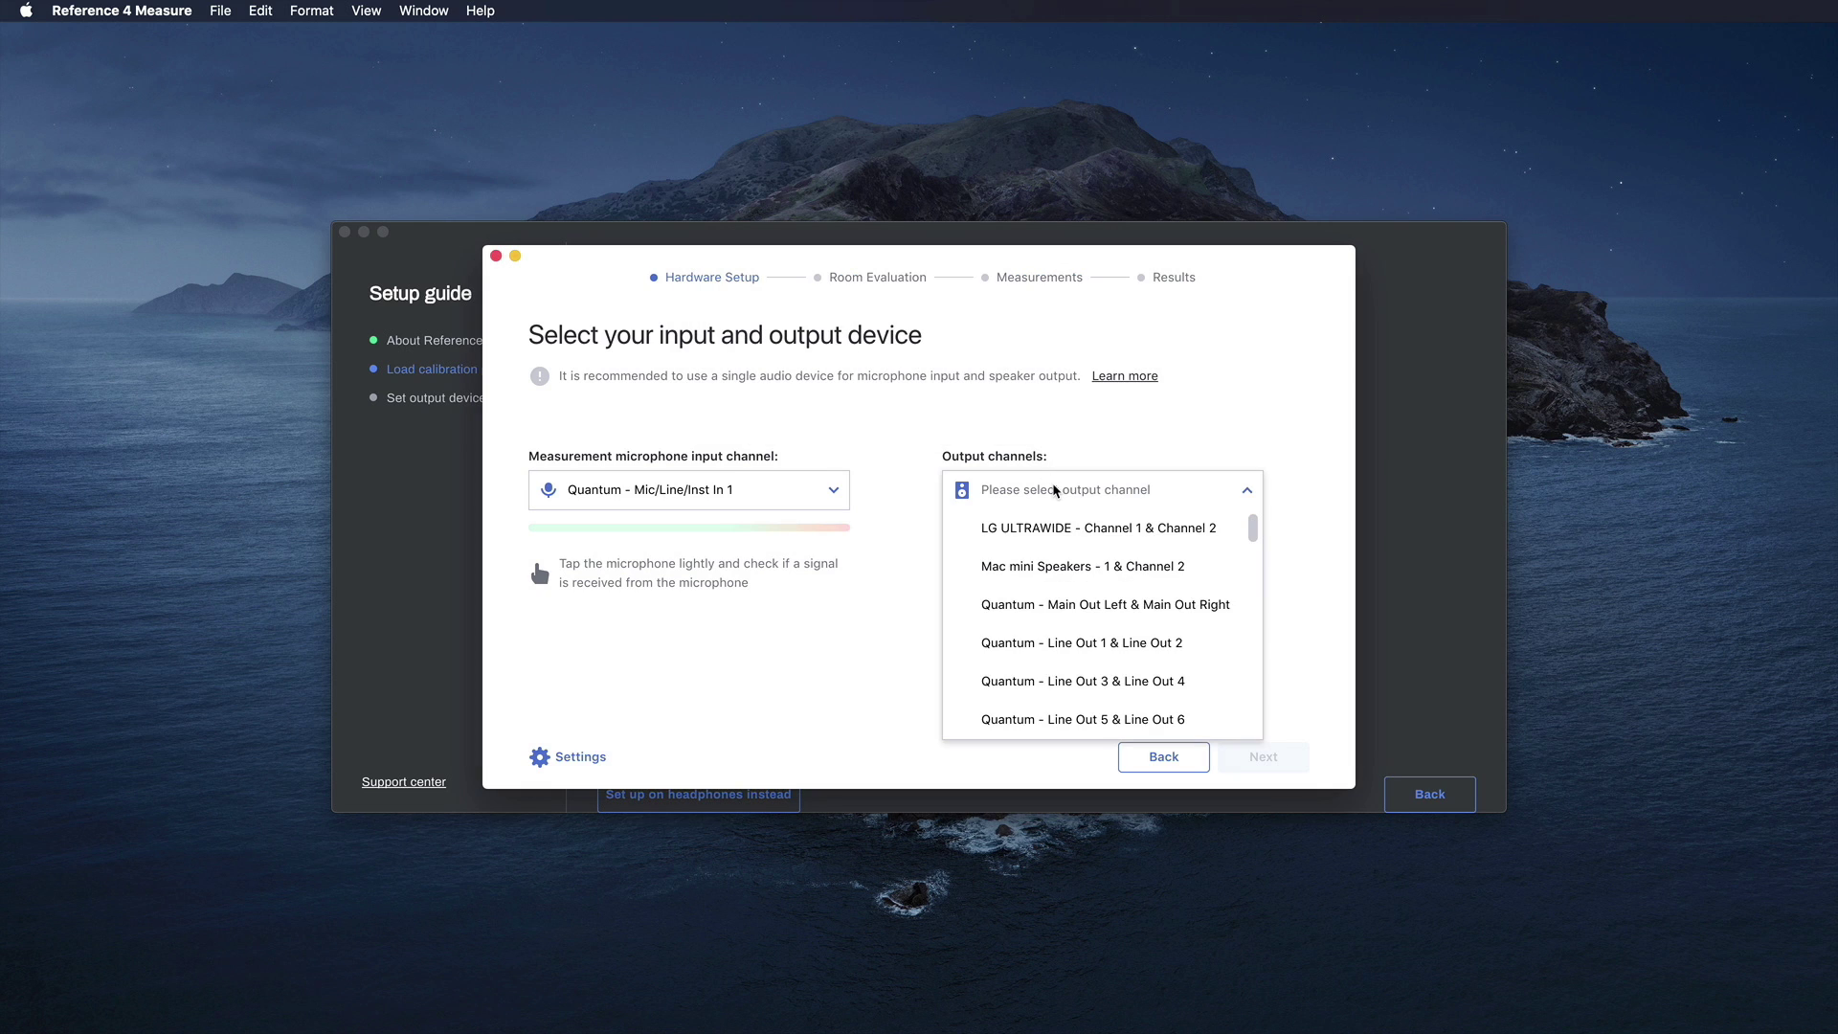
{"action": "left_click", "coordinate": [1003, 607]}
{"action": "left_click", "coordinate": [1276, 757]}
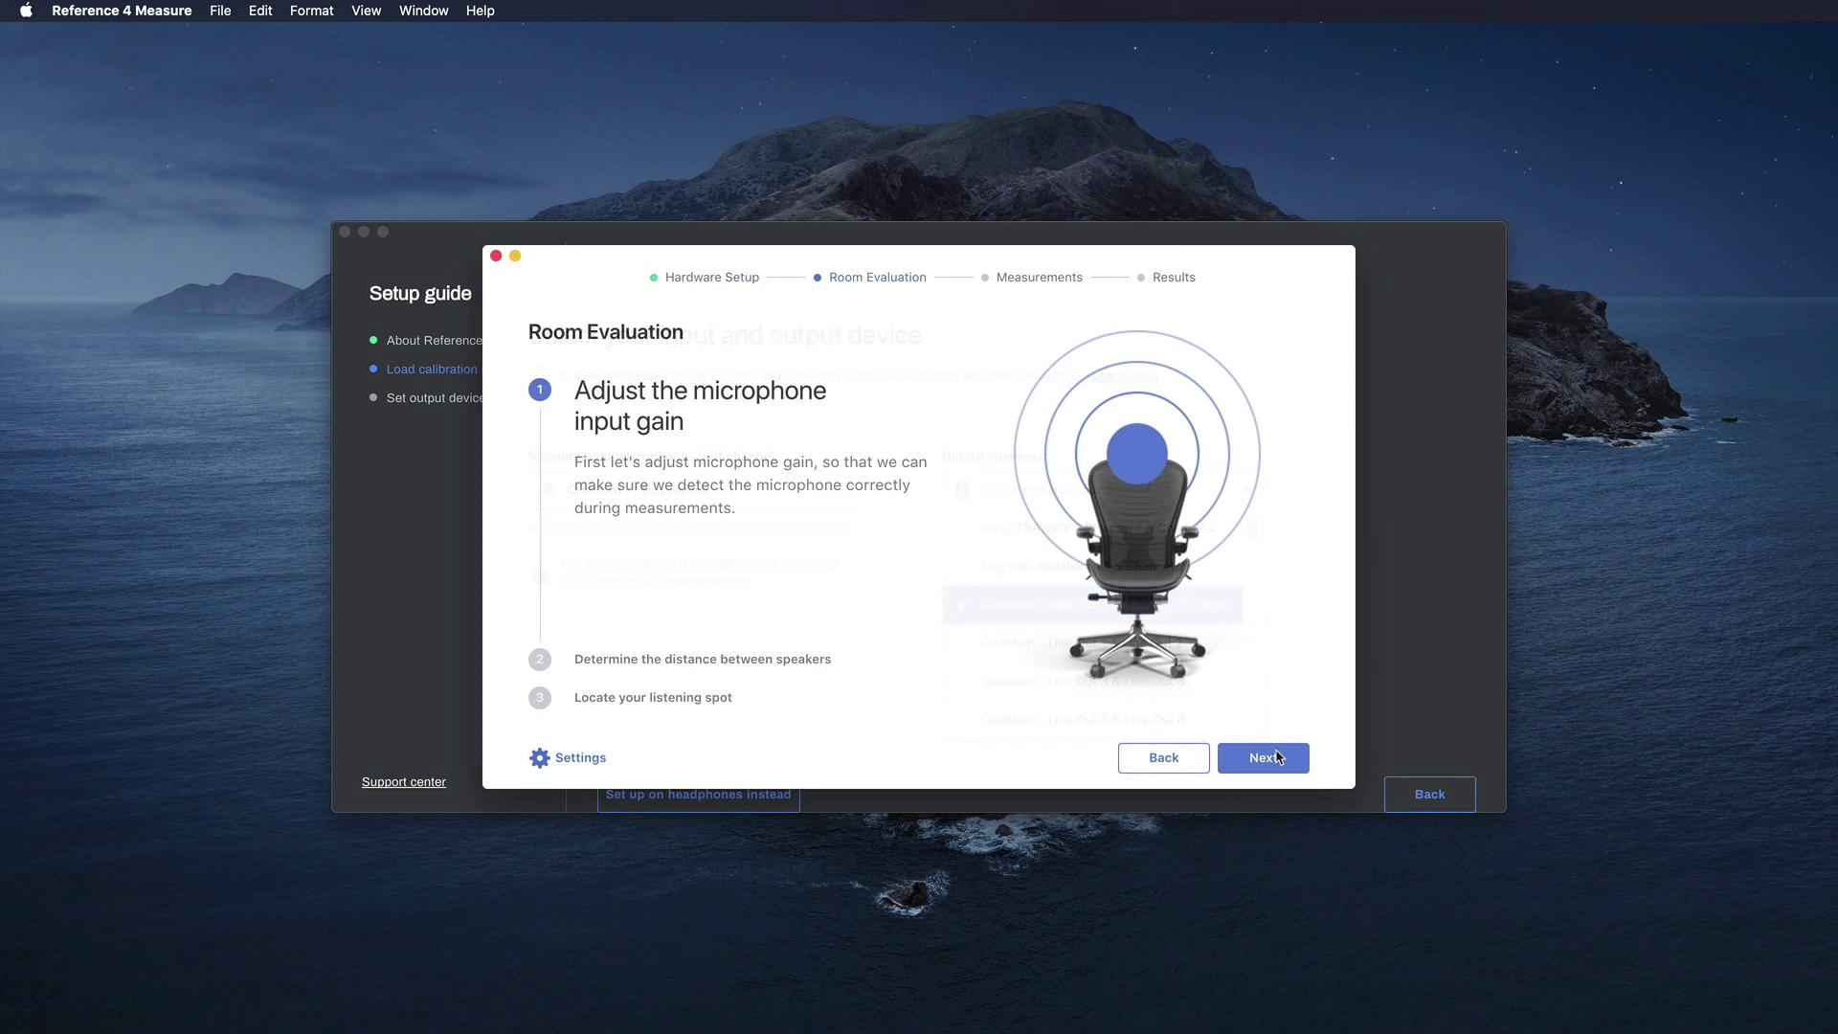
Go through the Measurement Signals and mic positioning tips (dots B and D) to the gain countdown
{"action": "left_click", "coordinate": [1276, 757]}
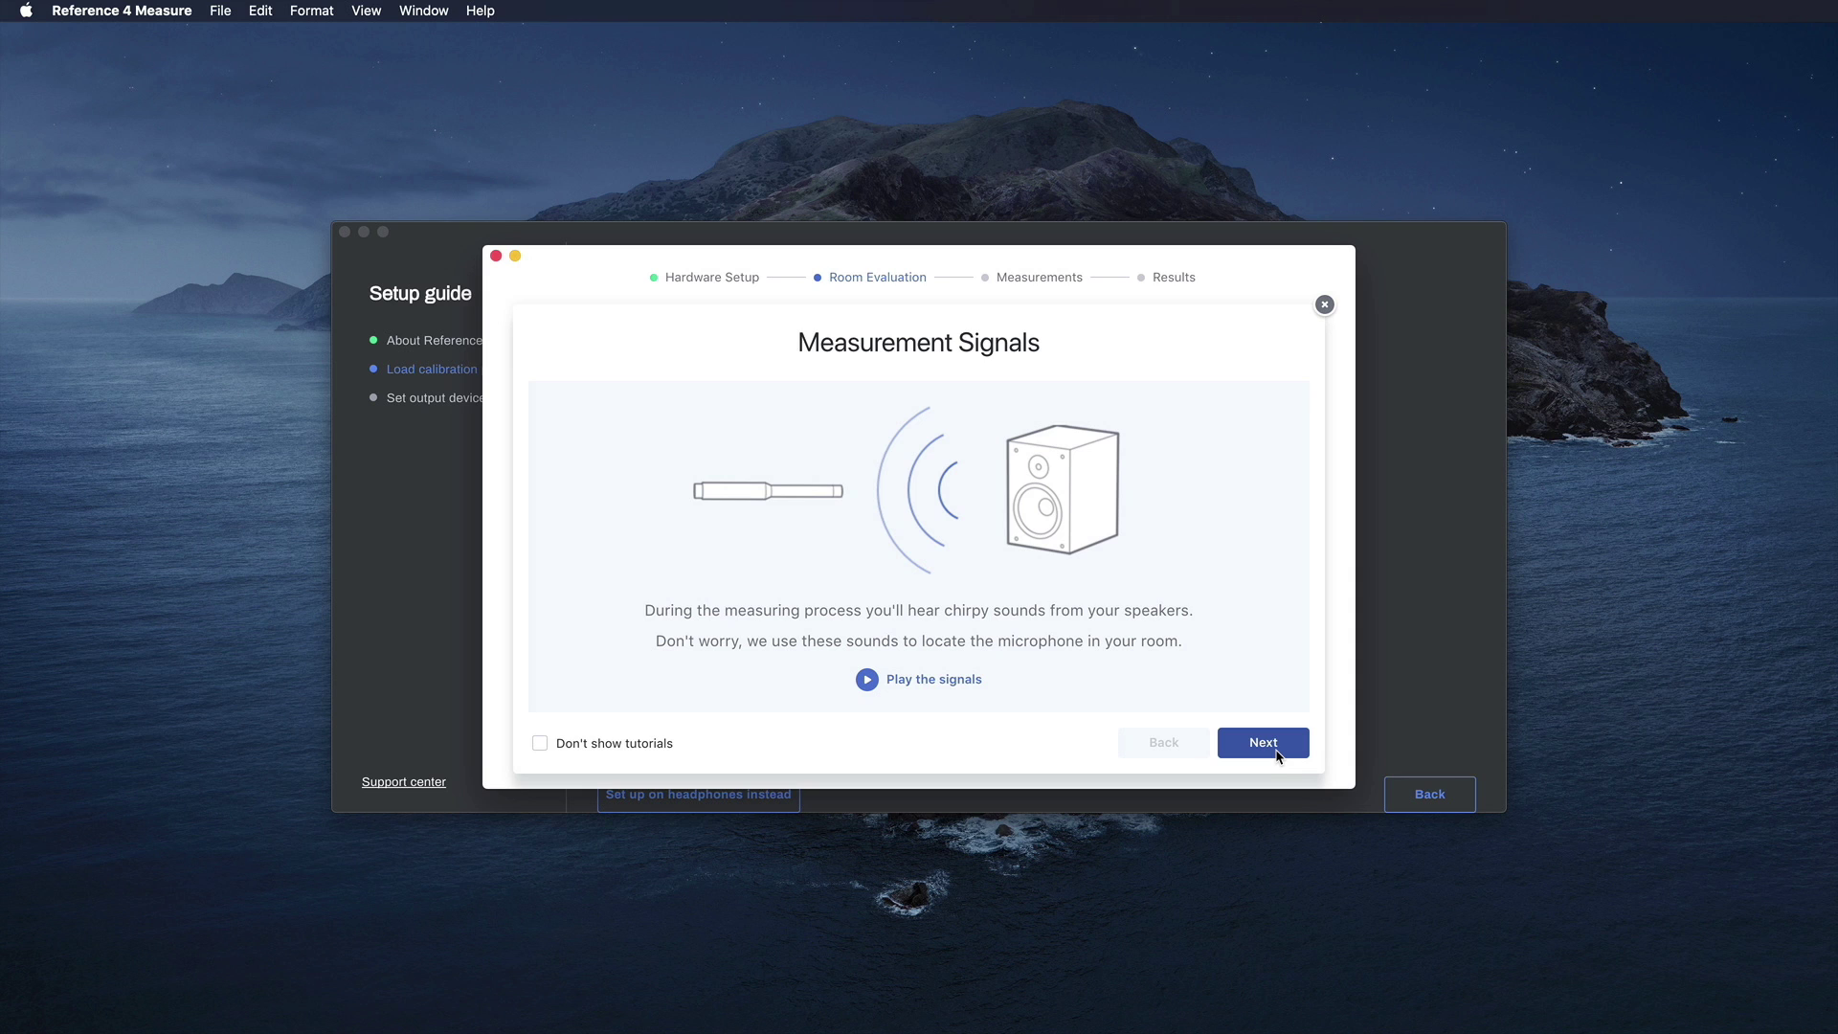
{"action": "left_click", "coordinate": [1276, 757]}
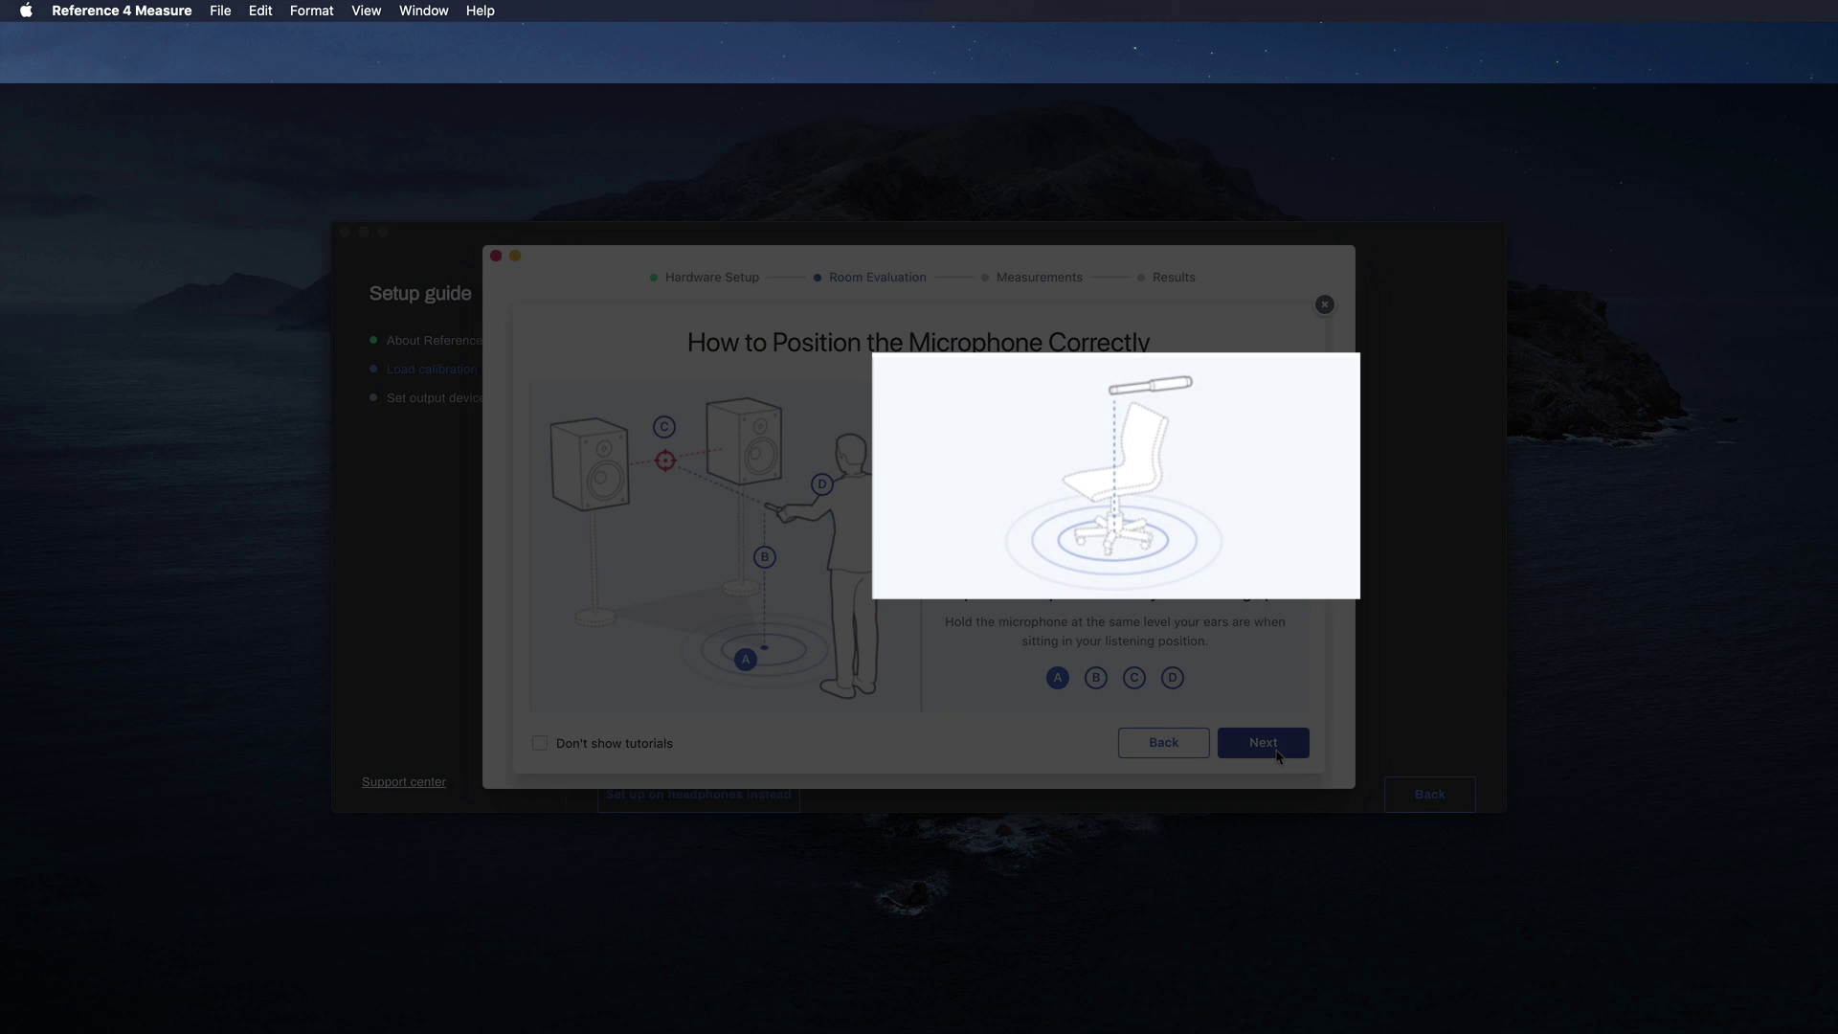
{"action": "left_click", "coordinate": [1095, 678]}
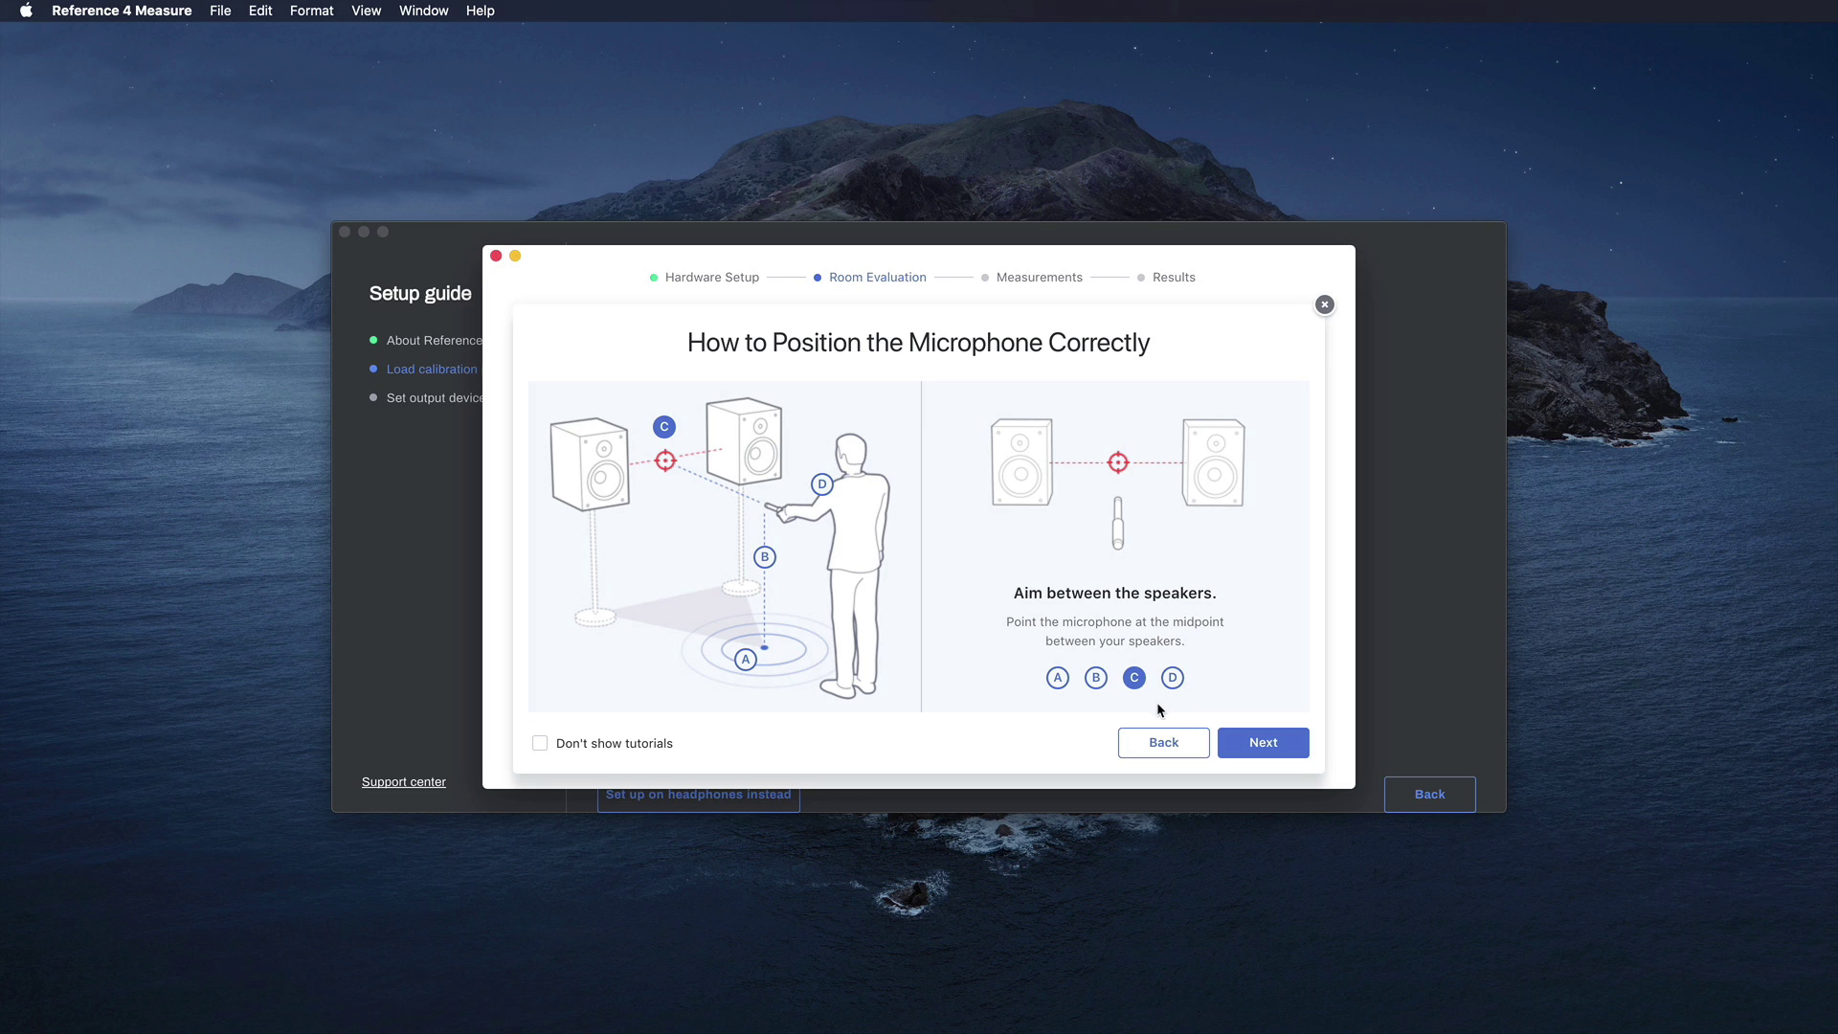
{"action": "left_click", "coordinate": [1180, 685]}
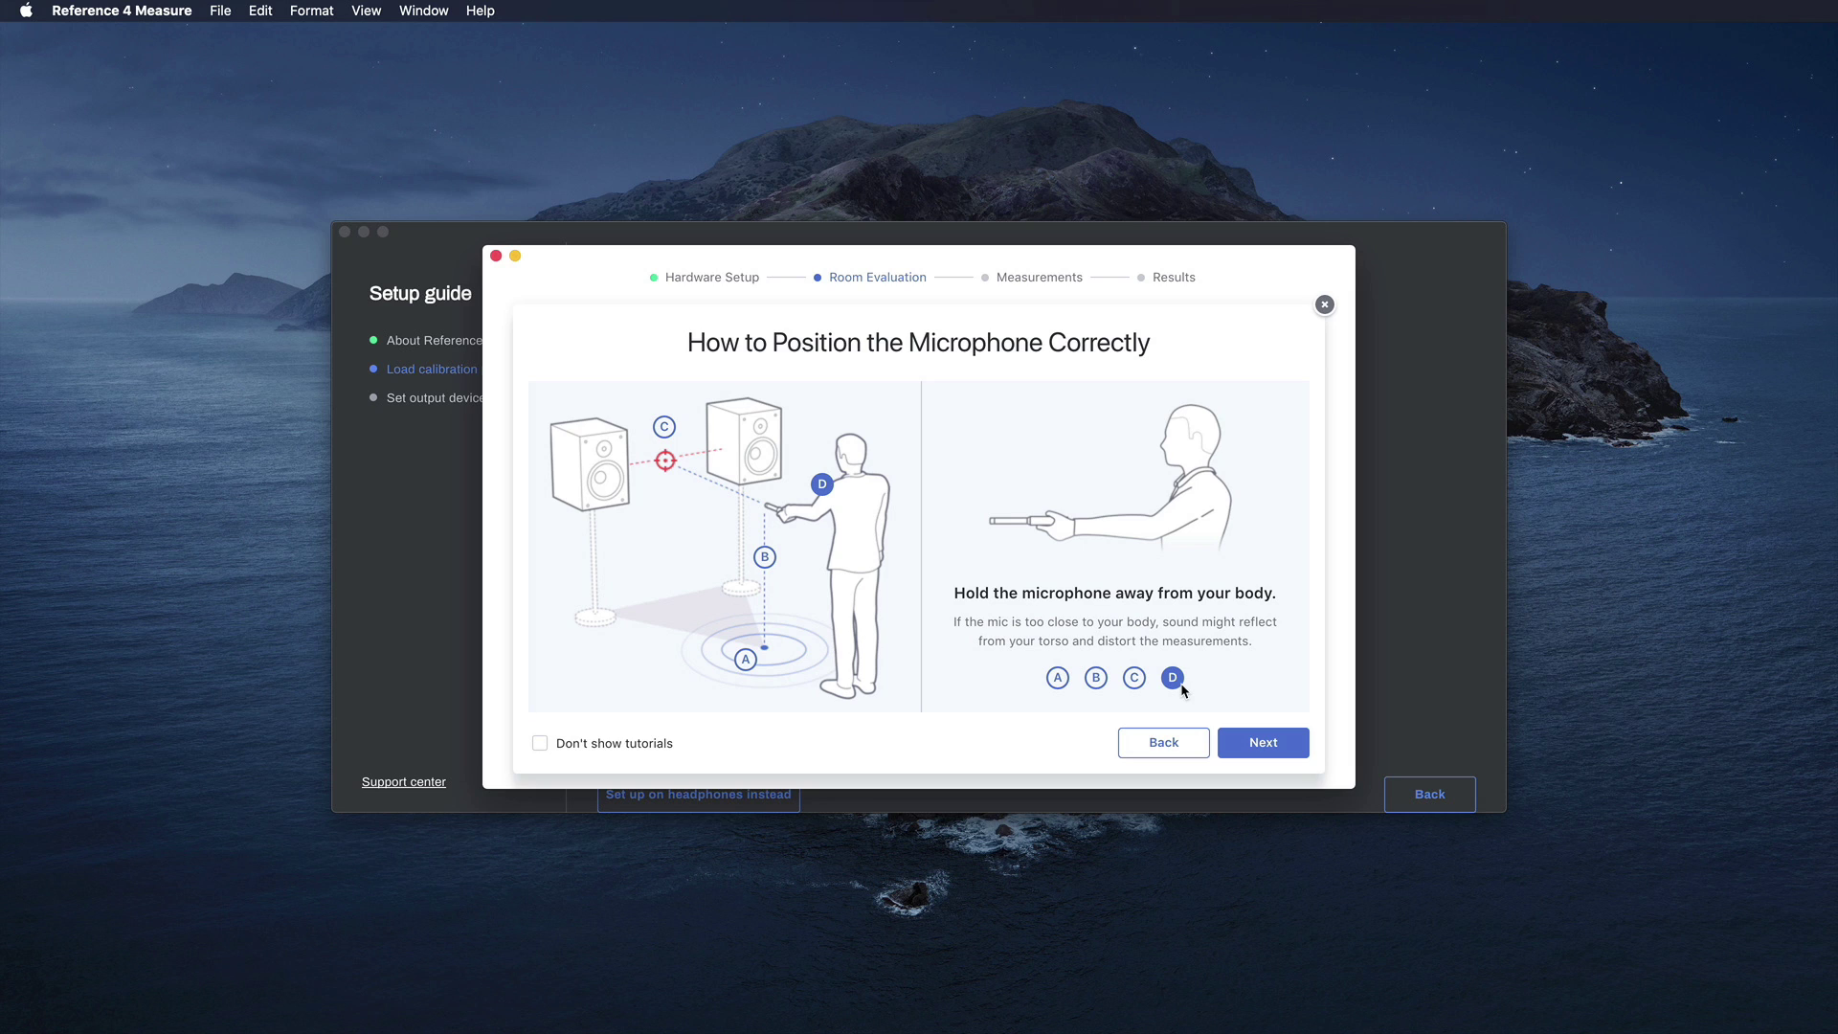
{"action": "left_click", "coordinate": [1261, 742]}
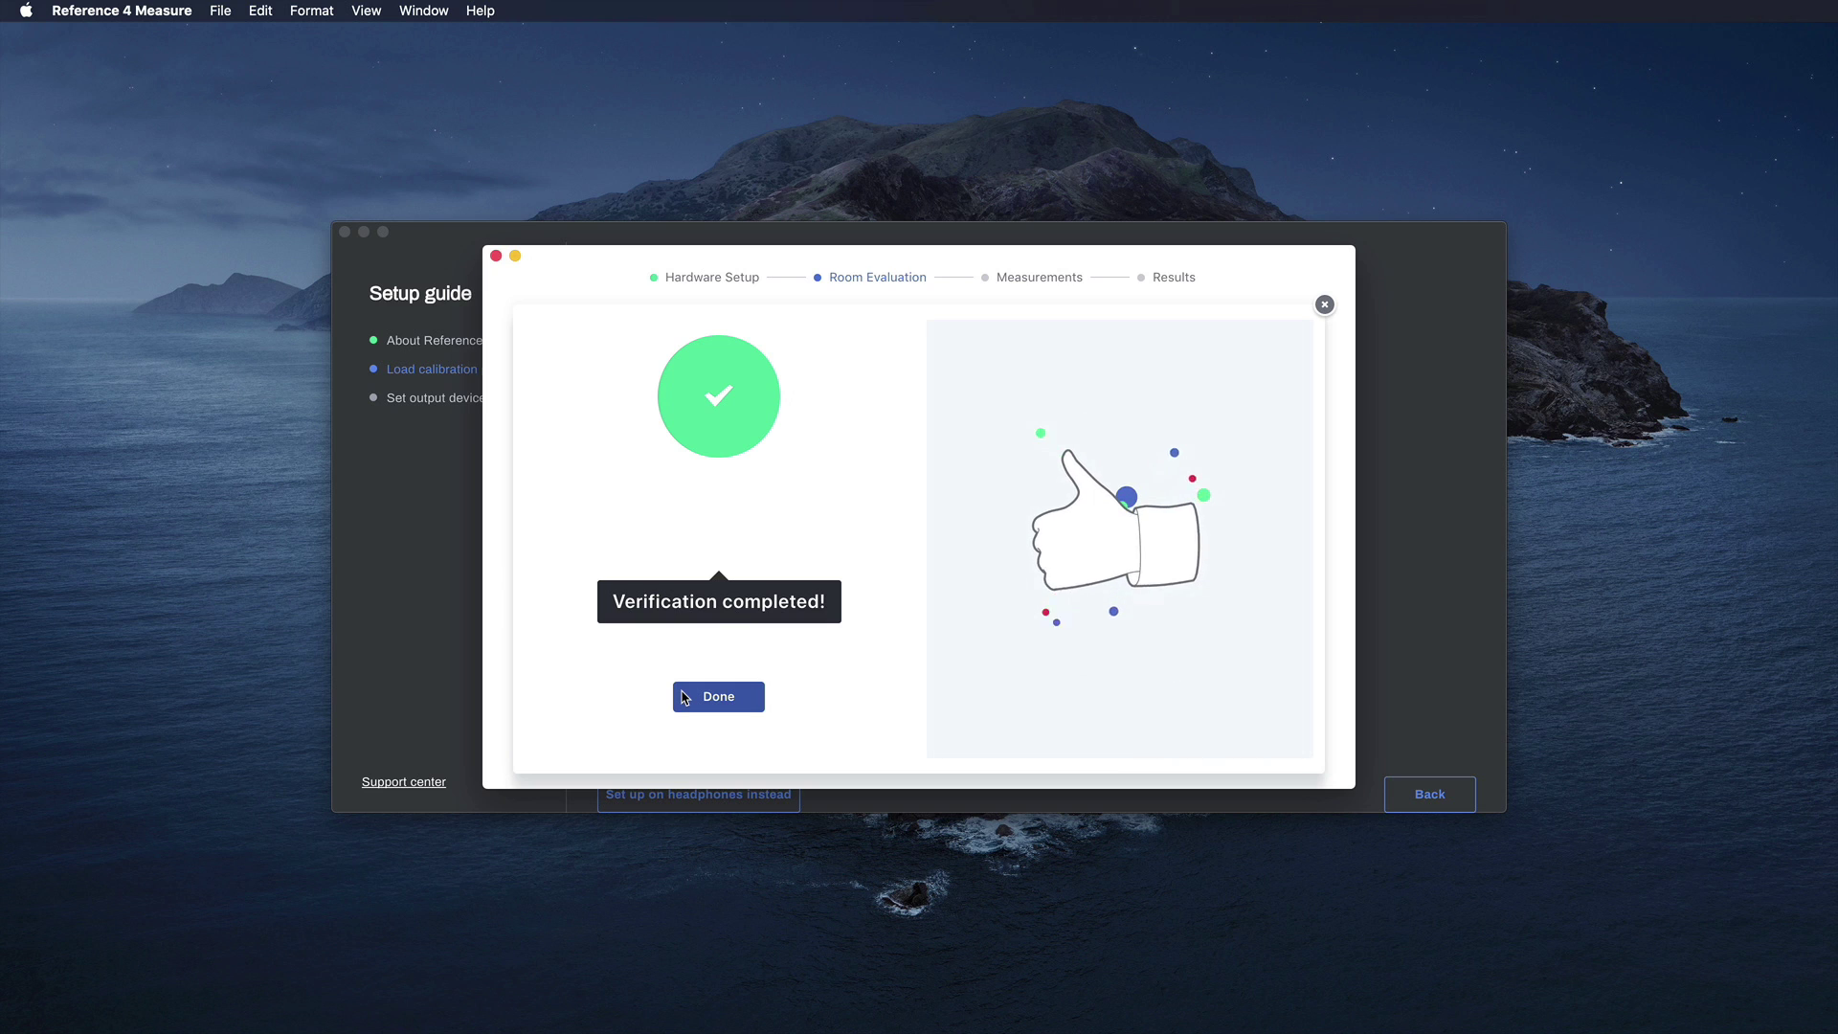
Finish gain verification and measure the left and right speaker spacing (106 cm)
{"action": "left_click", "coordinate": [686, 697]}
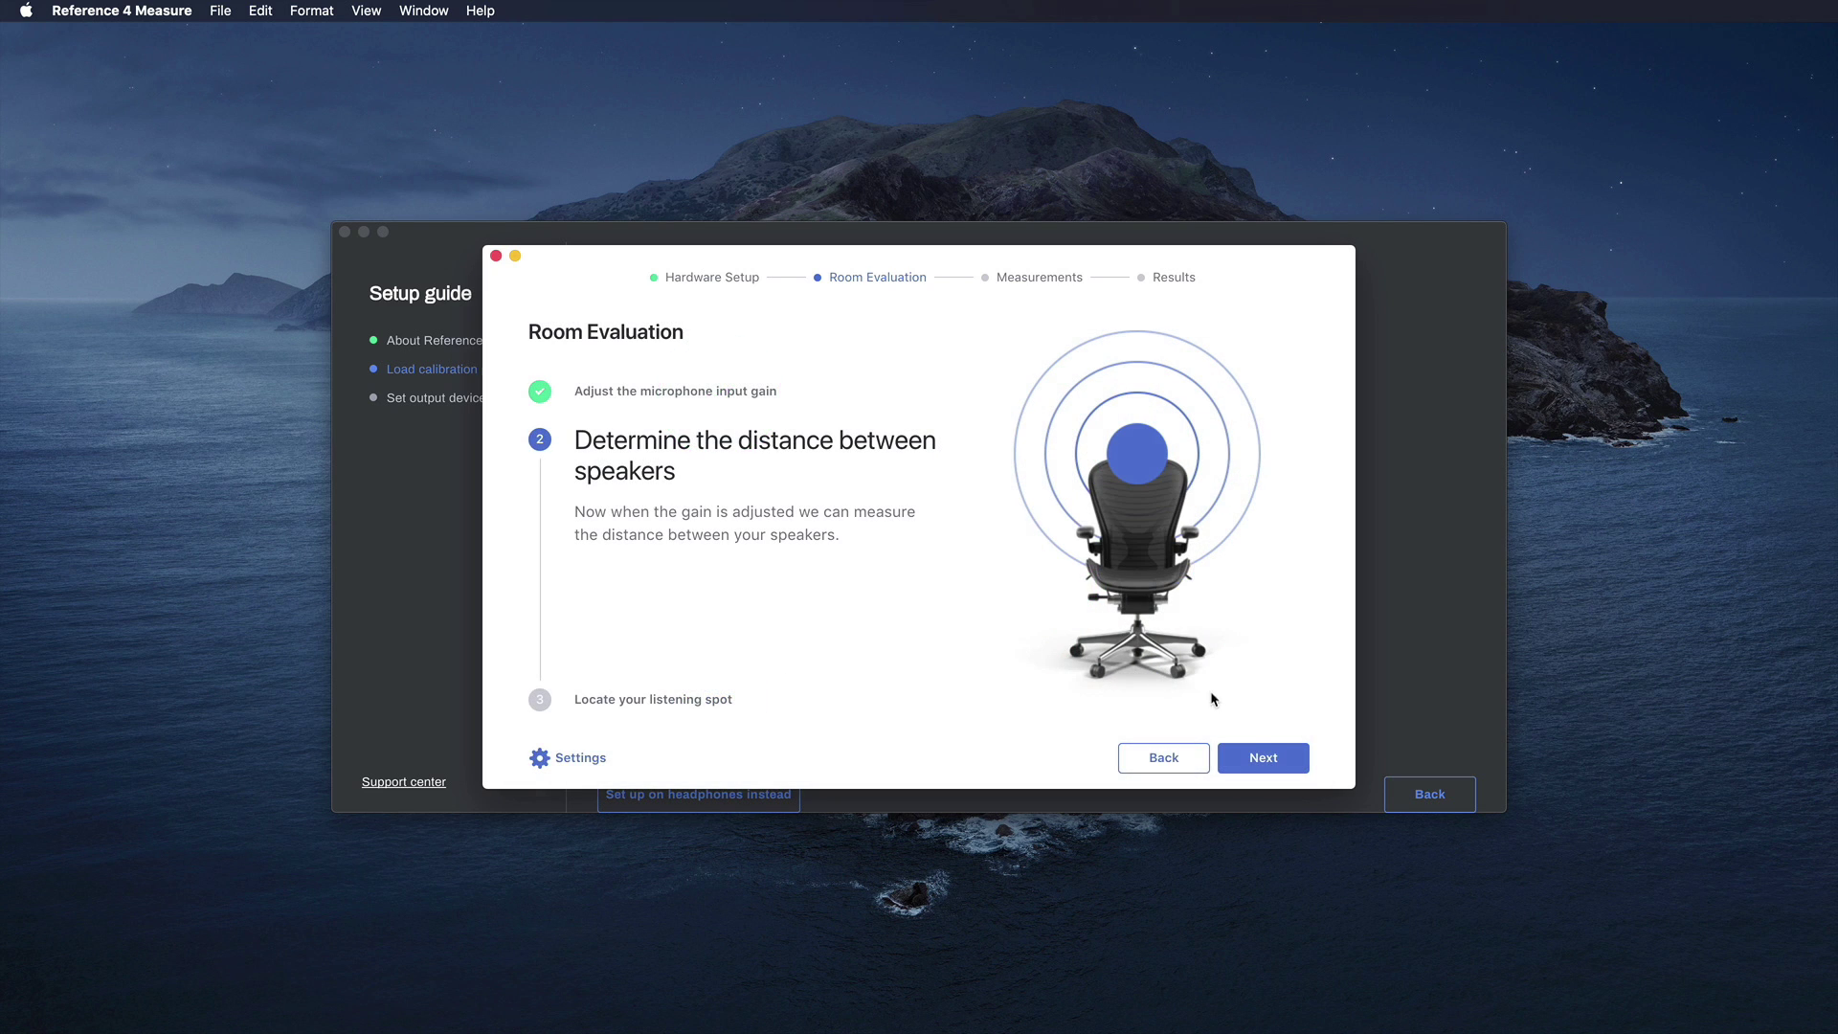
{"action": "left_click", "coordinate": [1258, 761]}
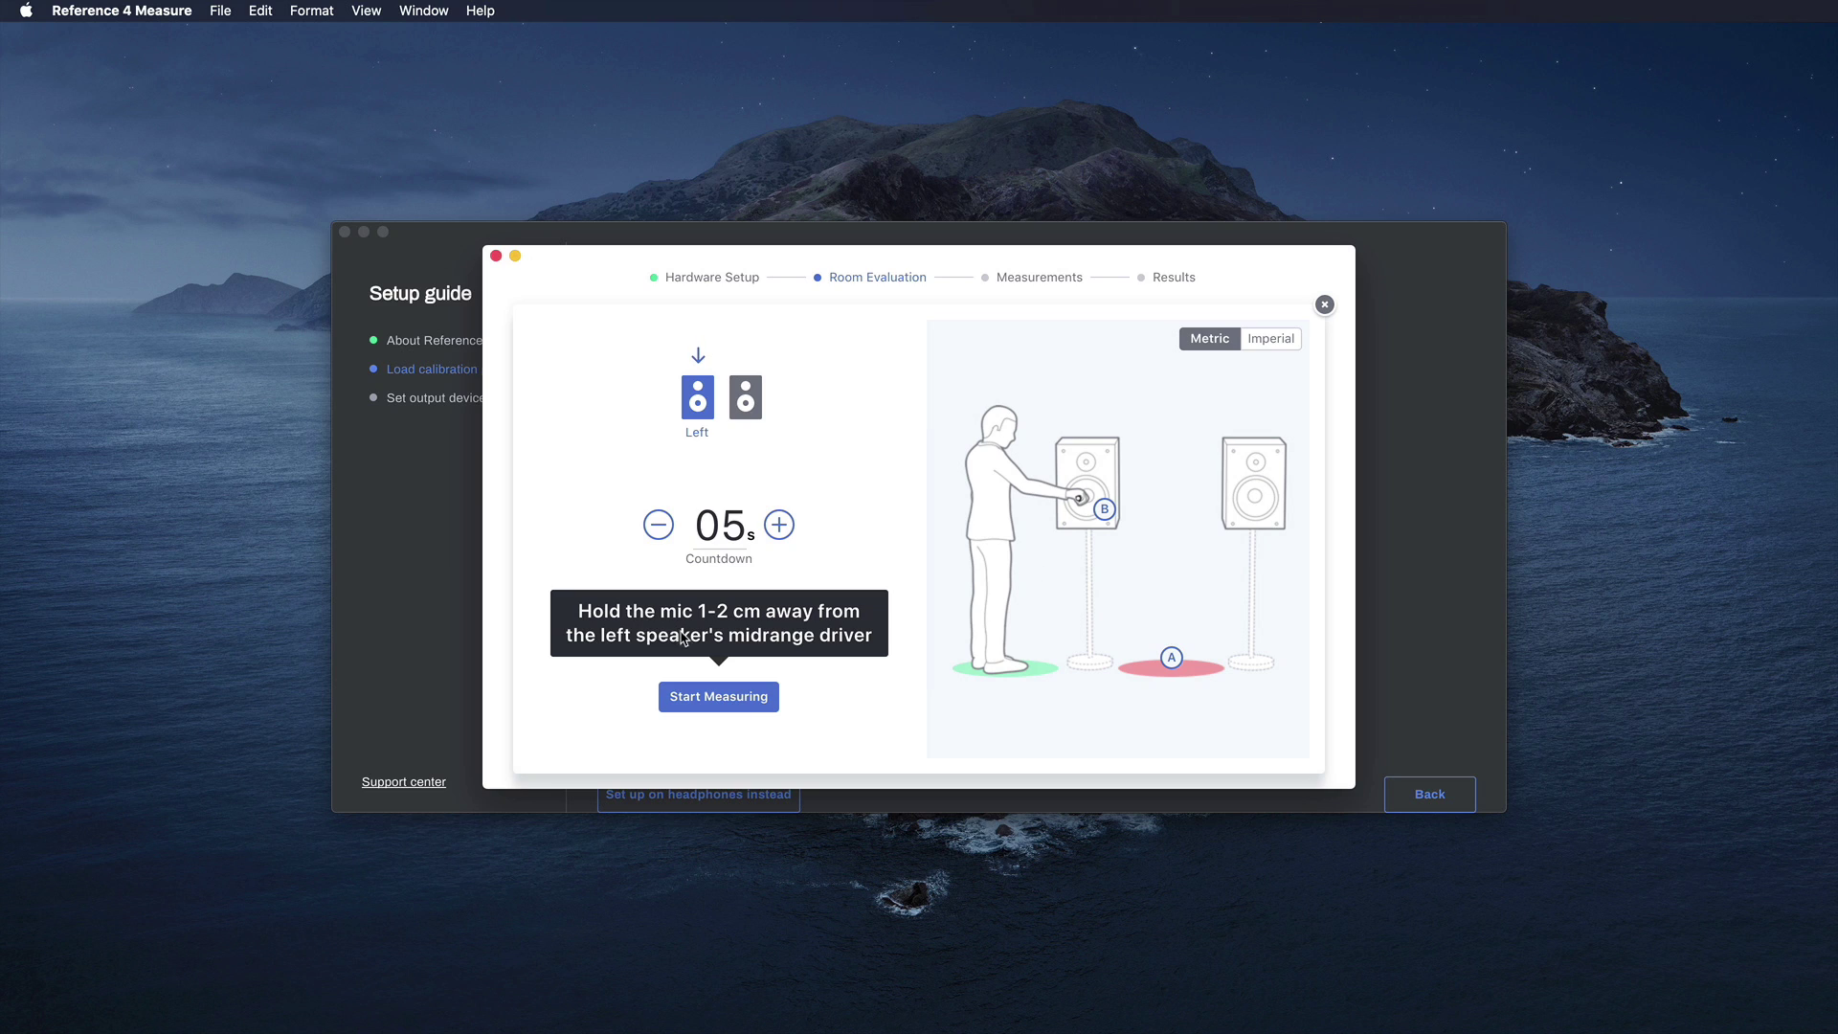
{"action": "left_click", "coordinate": [706, 697]}
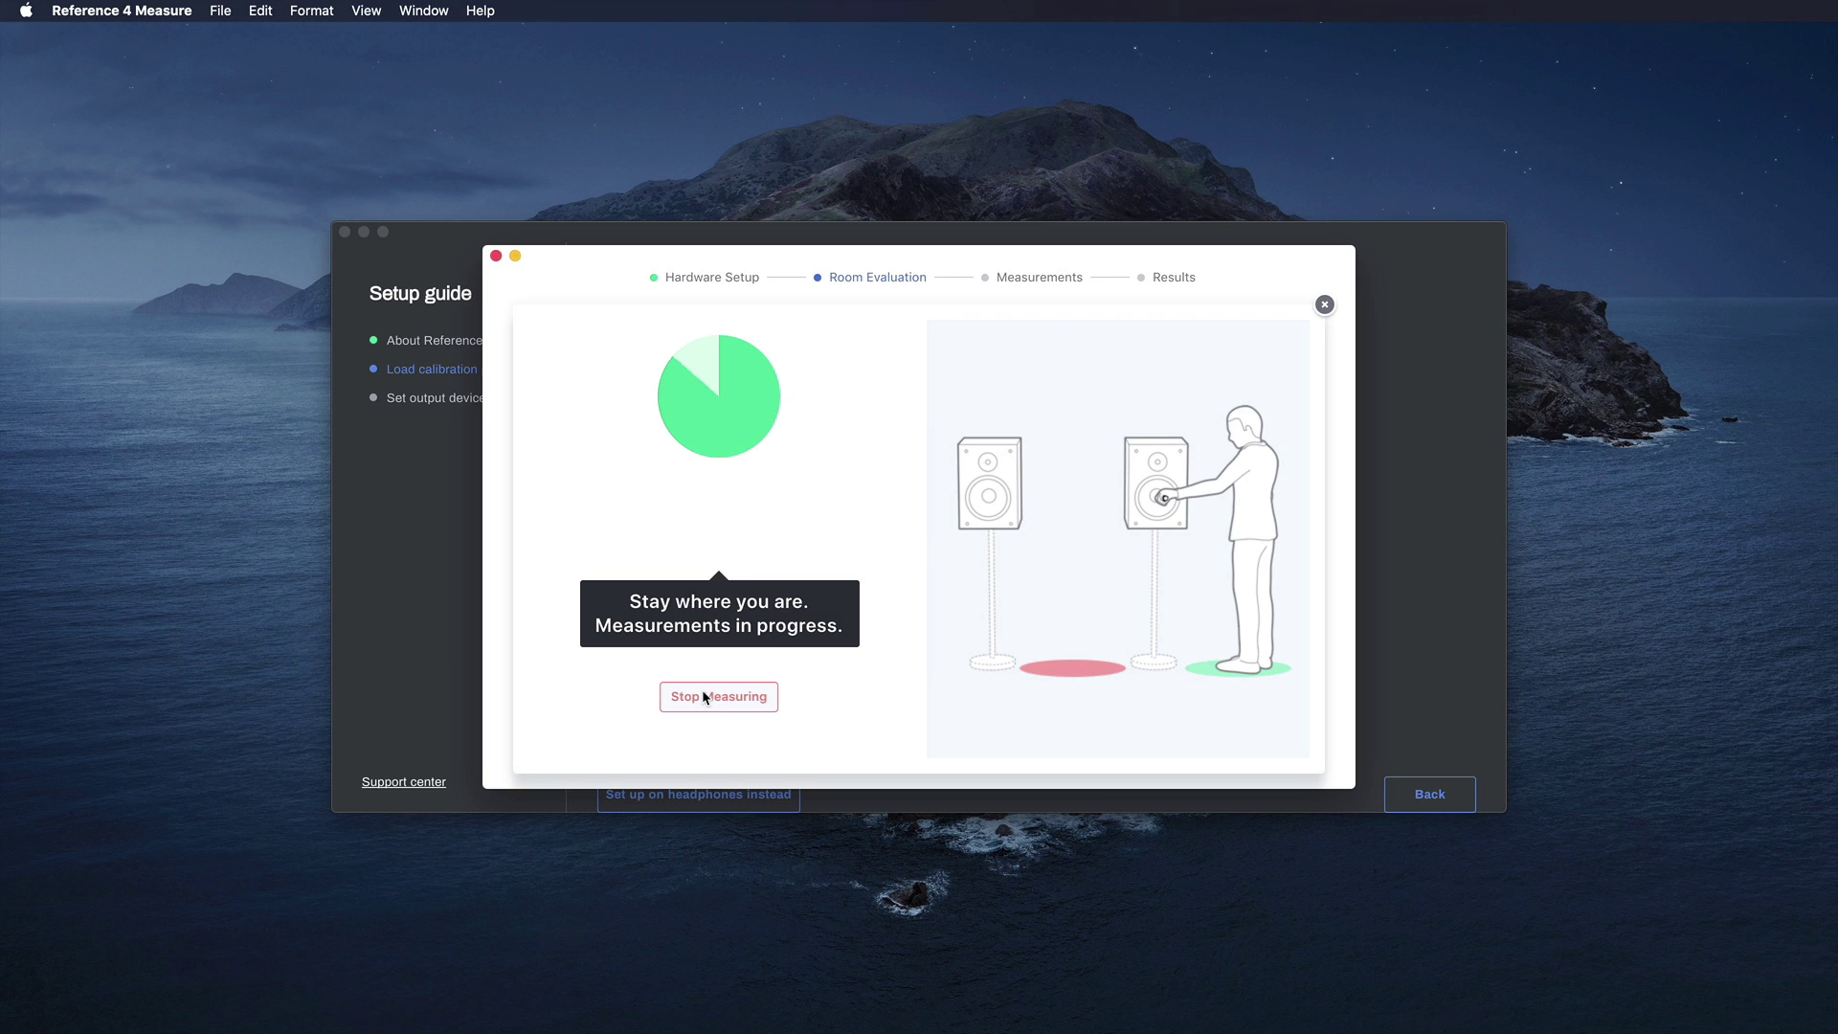
{"action": "left_click", "coordinate": [704, 696]}
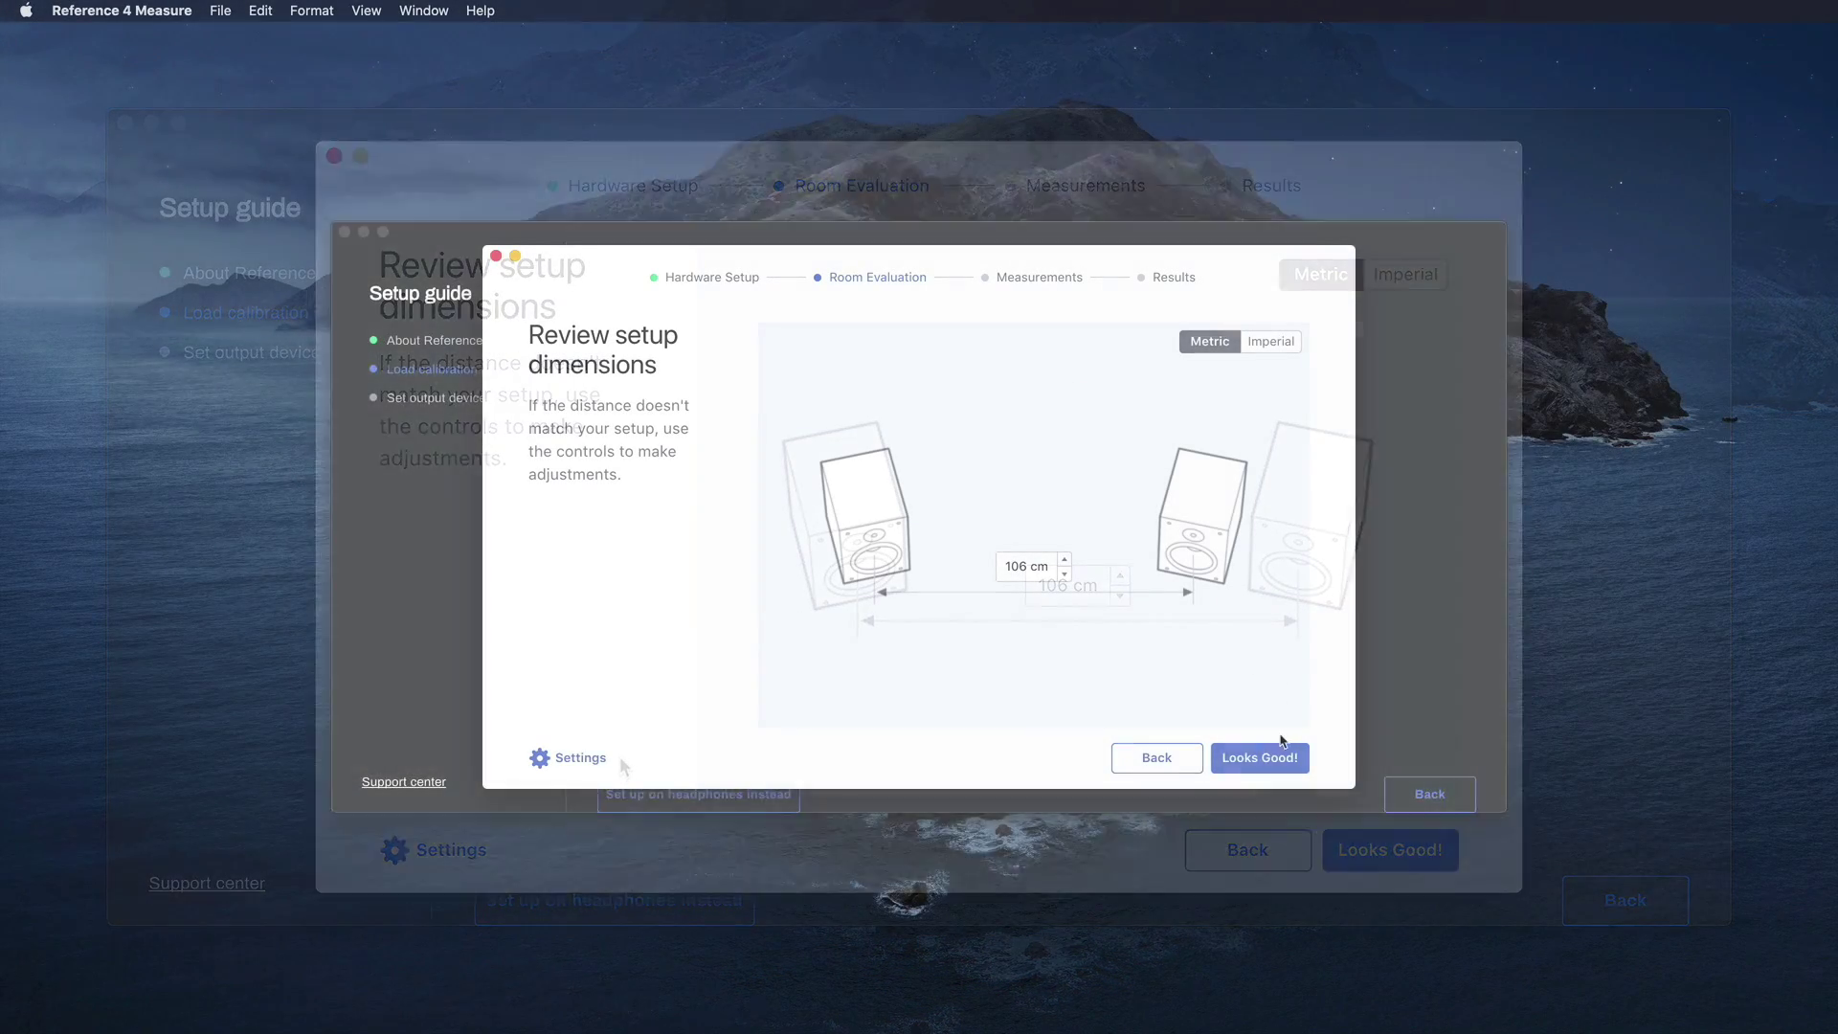
Accept the speaker spacing and measure the listening position, 82 cm from each speaker
{"action": "left_click", "coordinate": [1278, 757]}
{"action": "left_click", "coordinate": [1278, 757]}
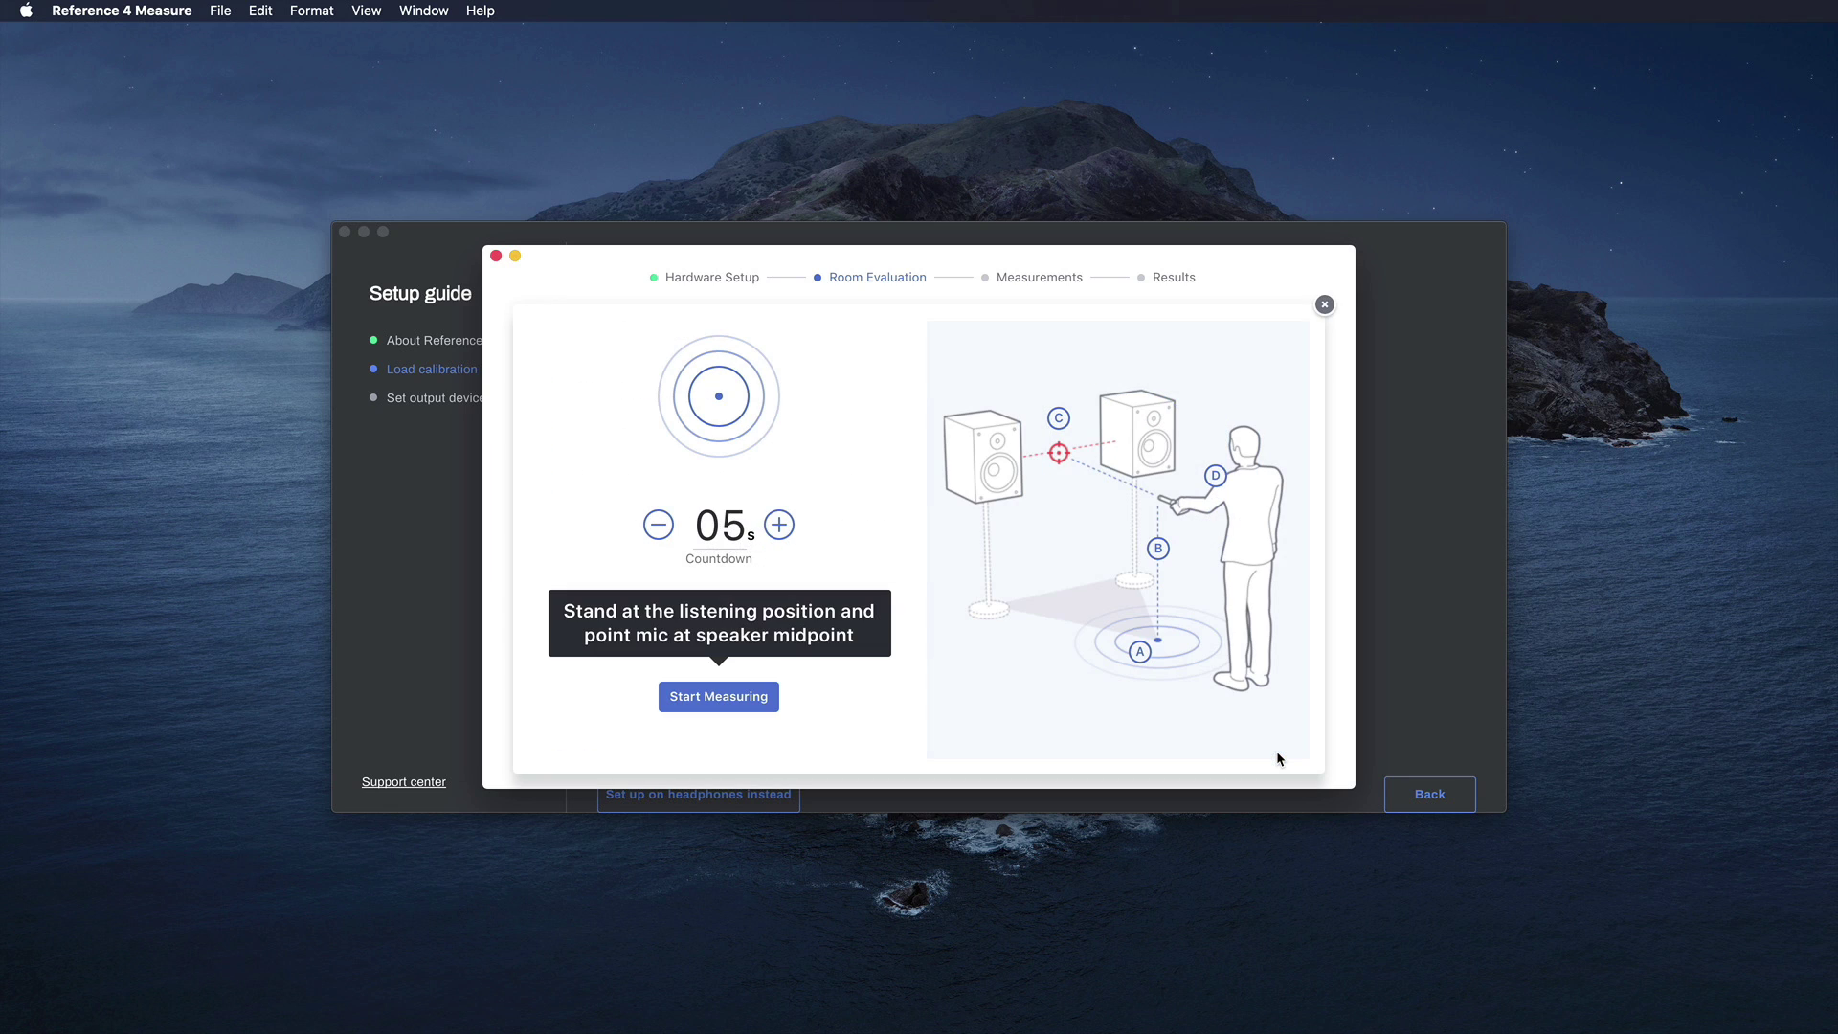
{"action": "left_click", "coordinate": [721, 697]}
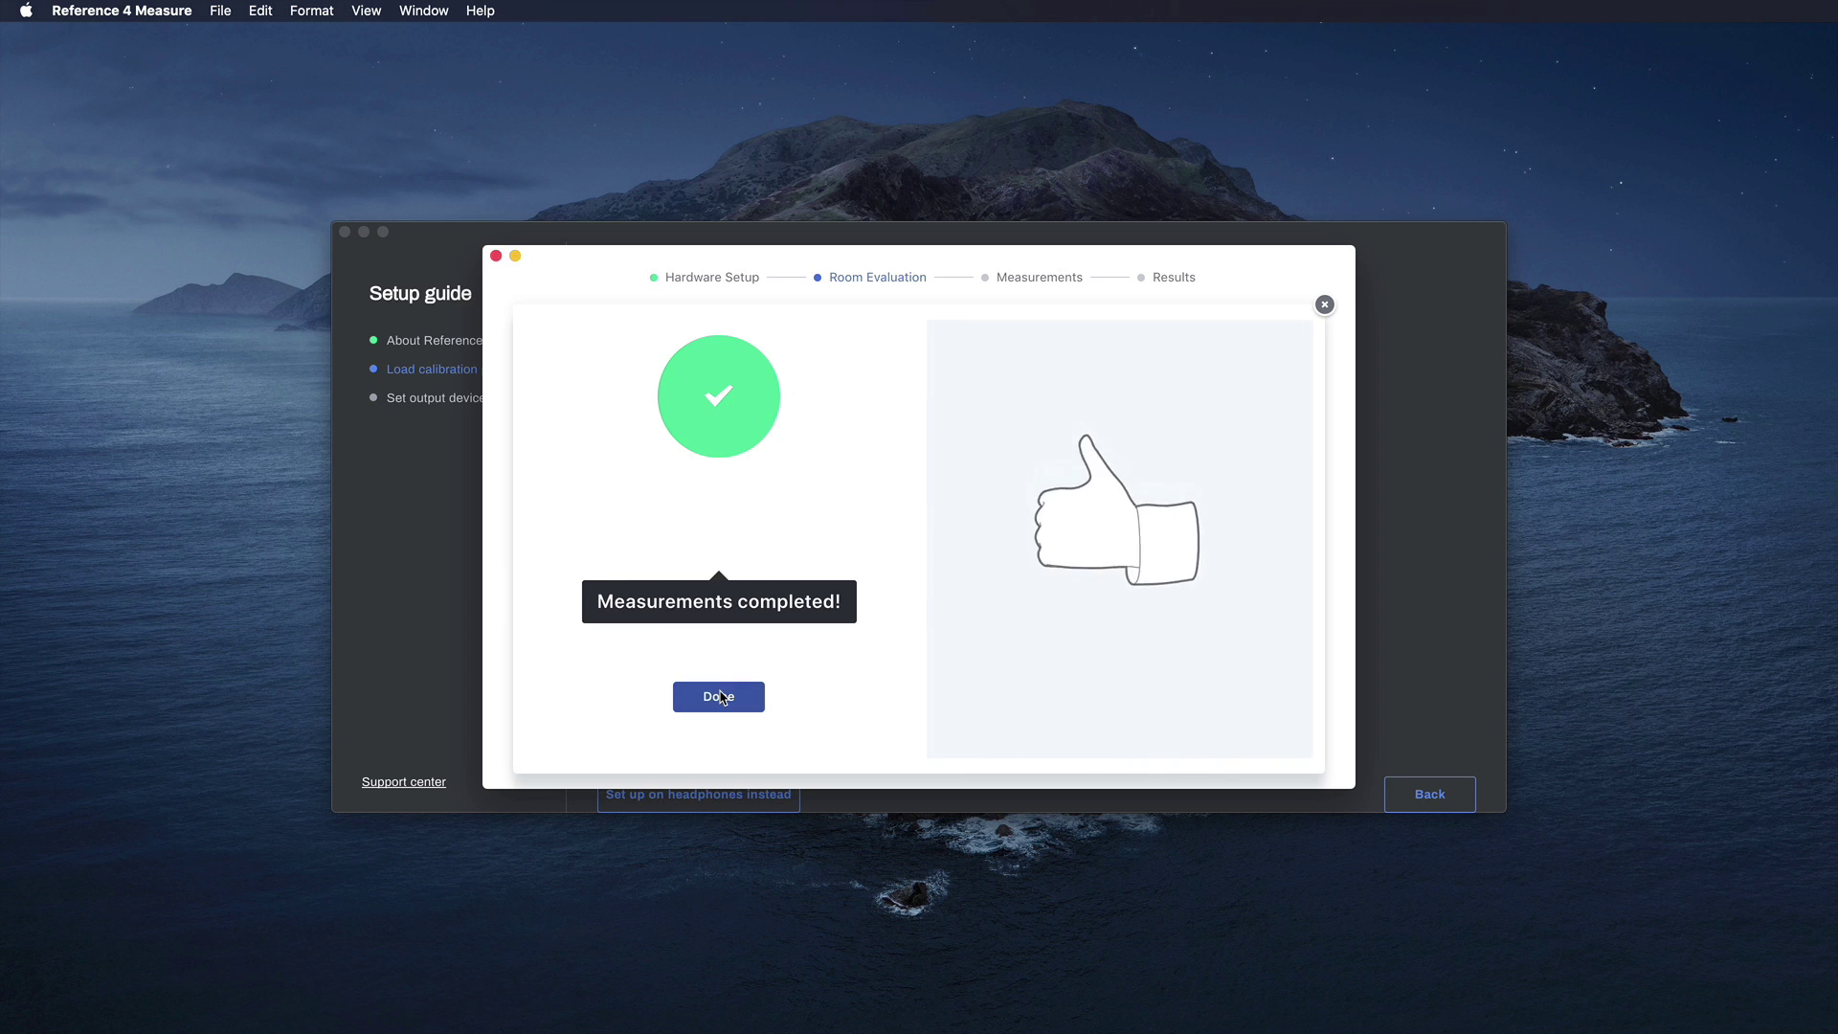
{"action": "left_click", "coordinate": [719, 697]}
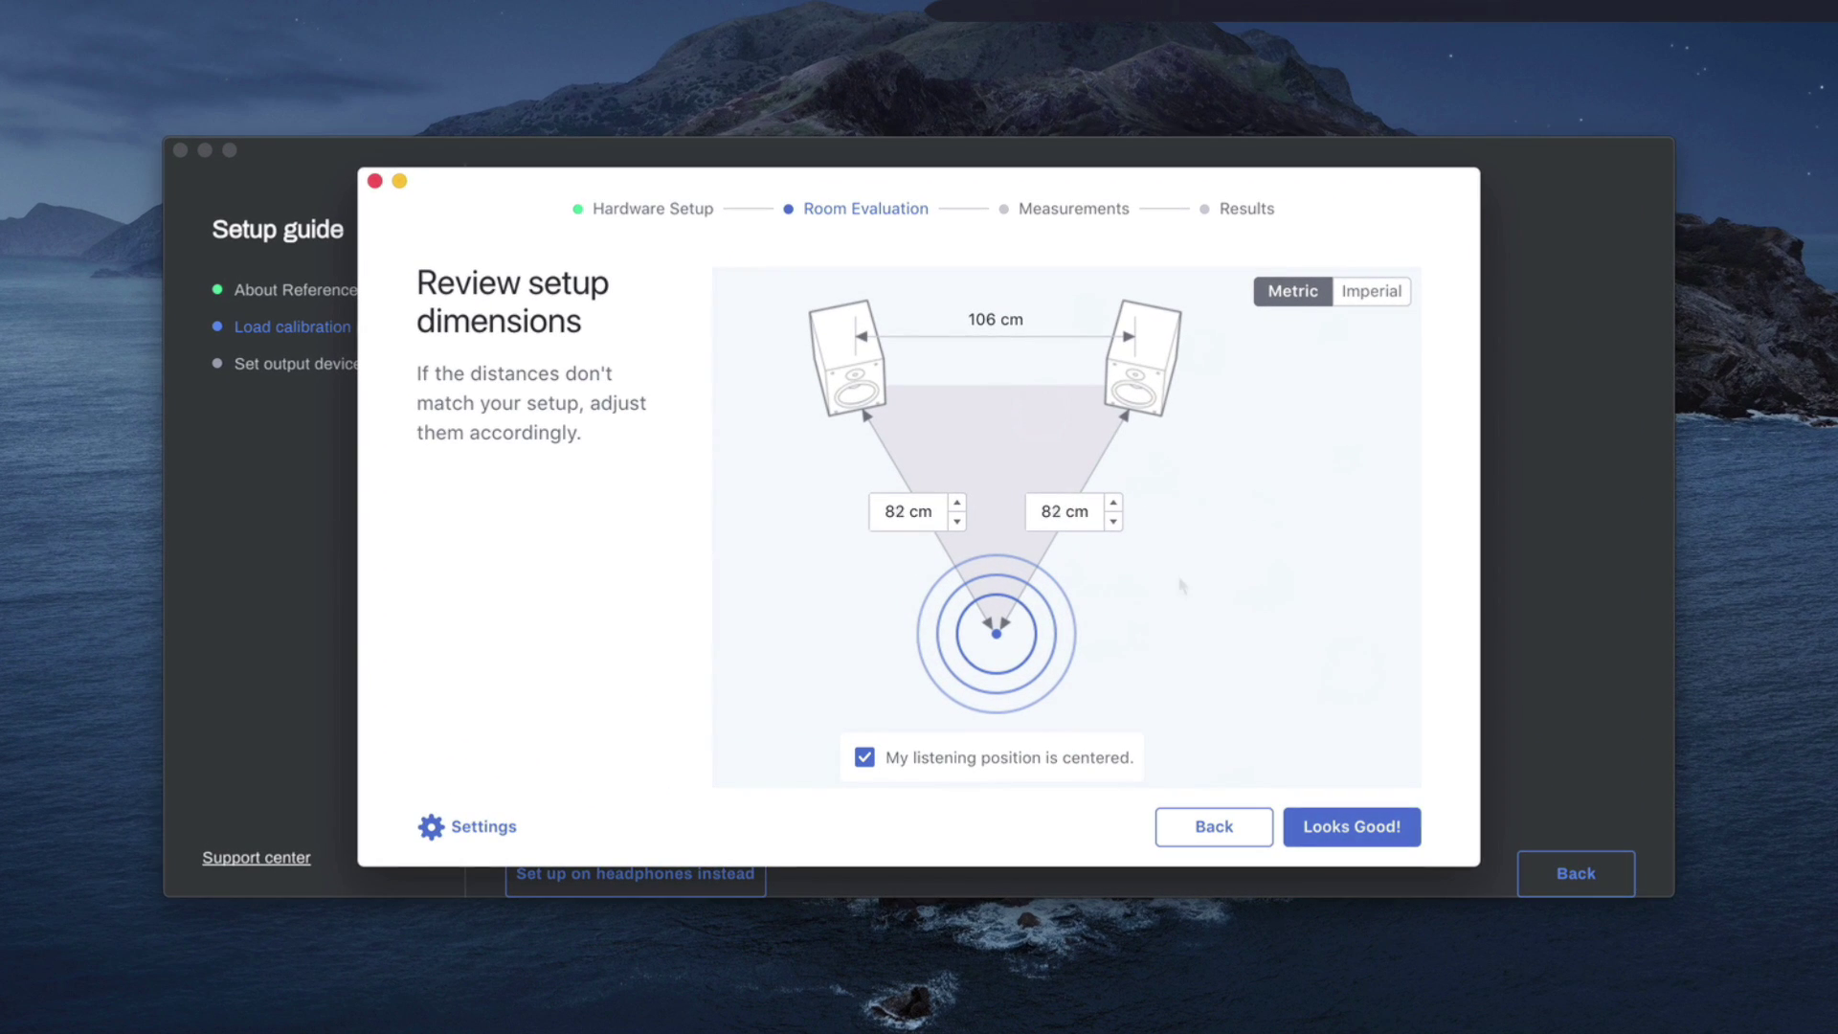
Accept the listening position distances and start the listening-area measurements
{"action": "left_click", "coordinate": [1366, 829]}
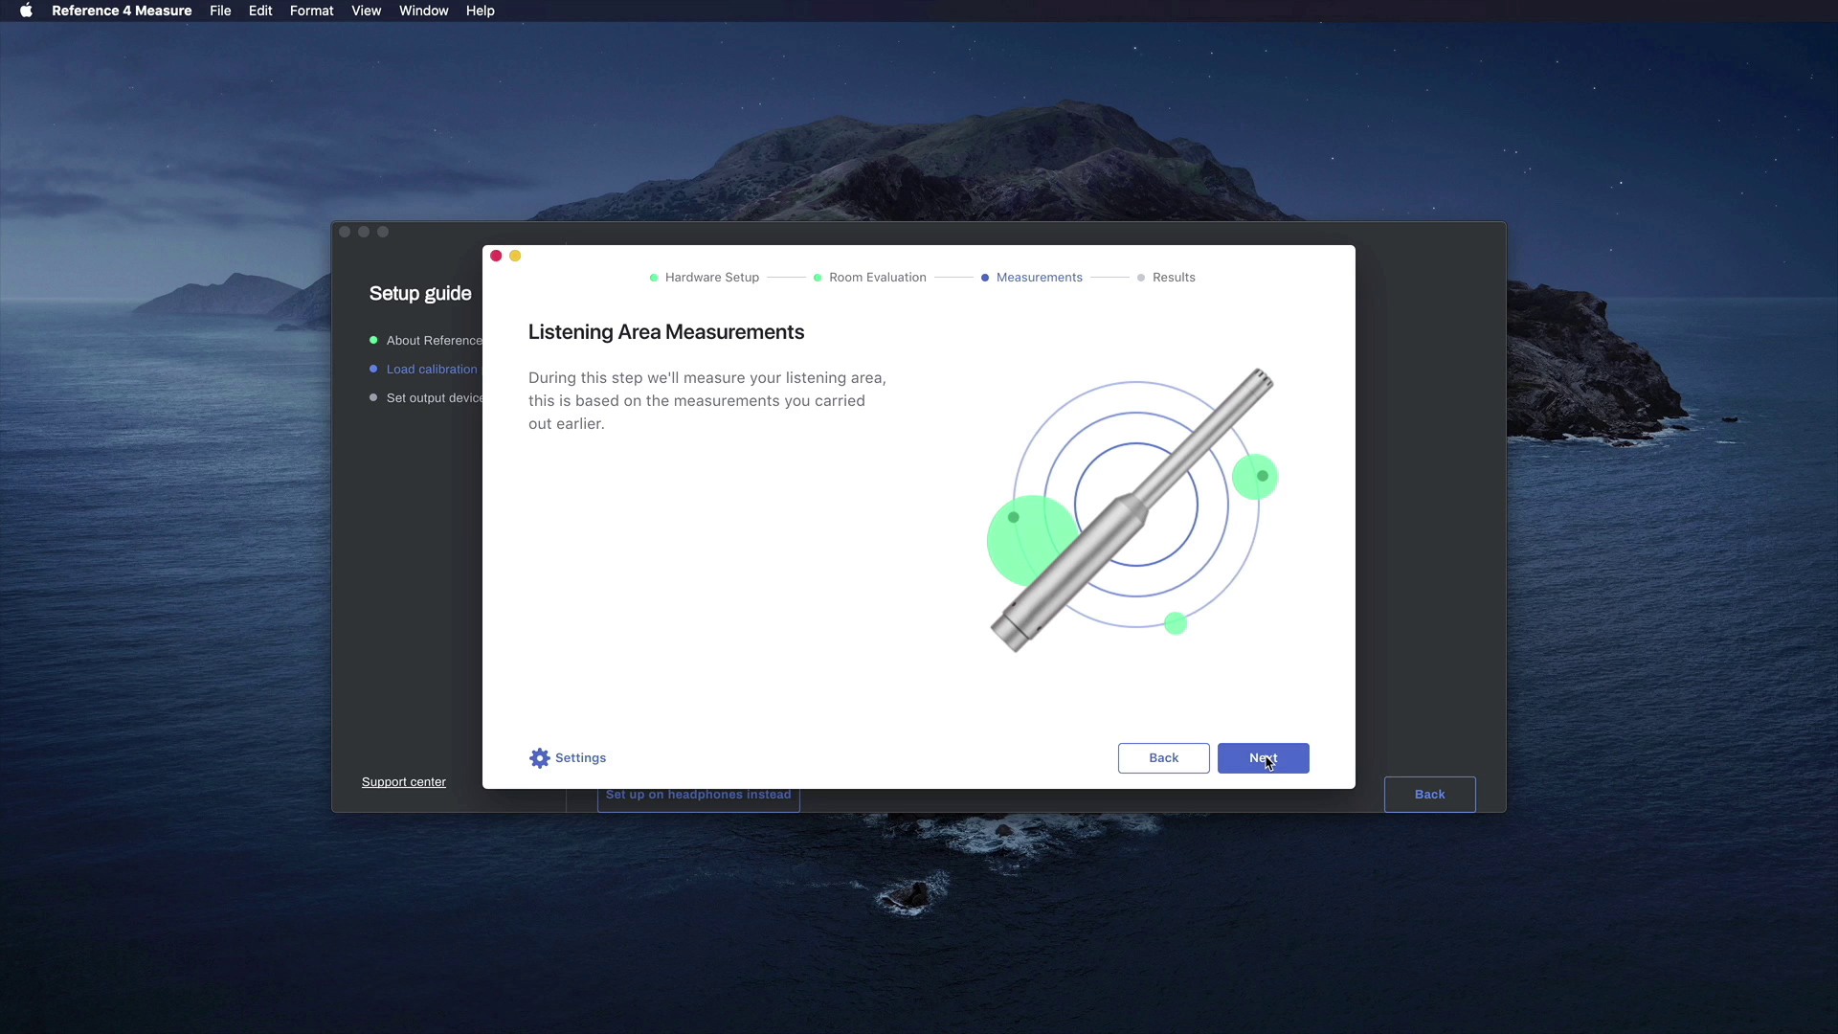
{"action": "left_click", "coordinate": [1264, 758]}
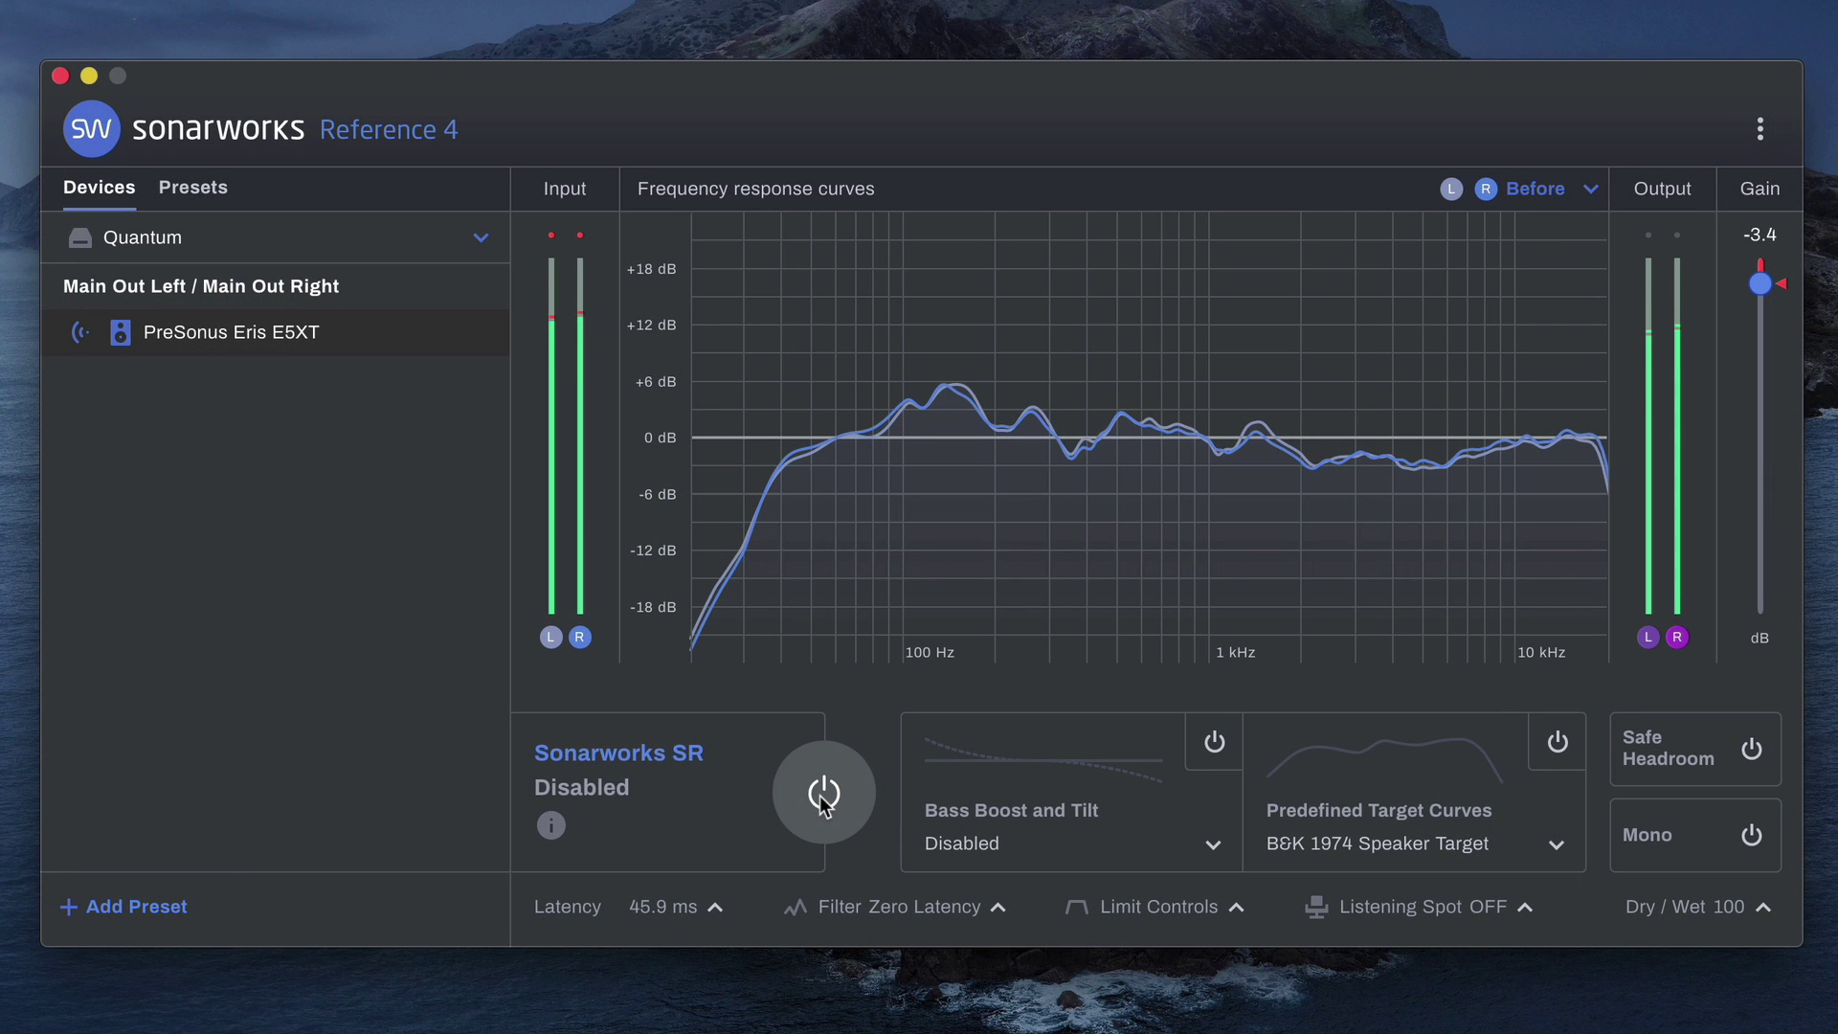
Enable Sonarworks SR correction and name the speaker profile 'PreSonus Eris E5XT'
{"action": "left_click", "coordinate": [822, 797]}
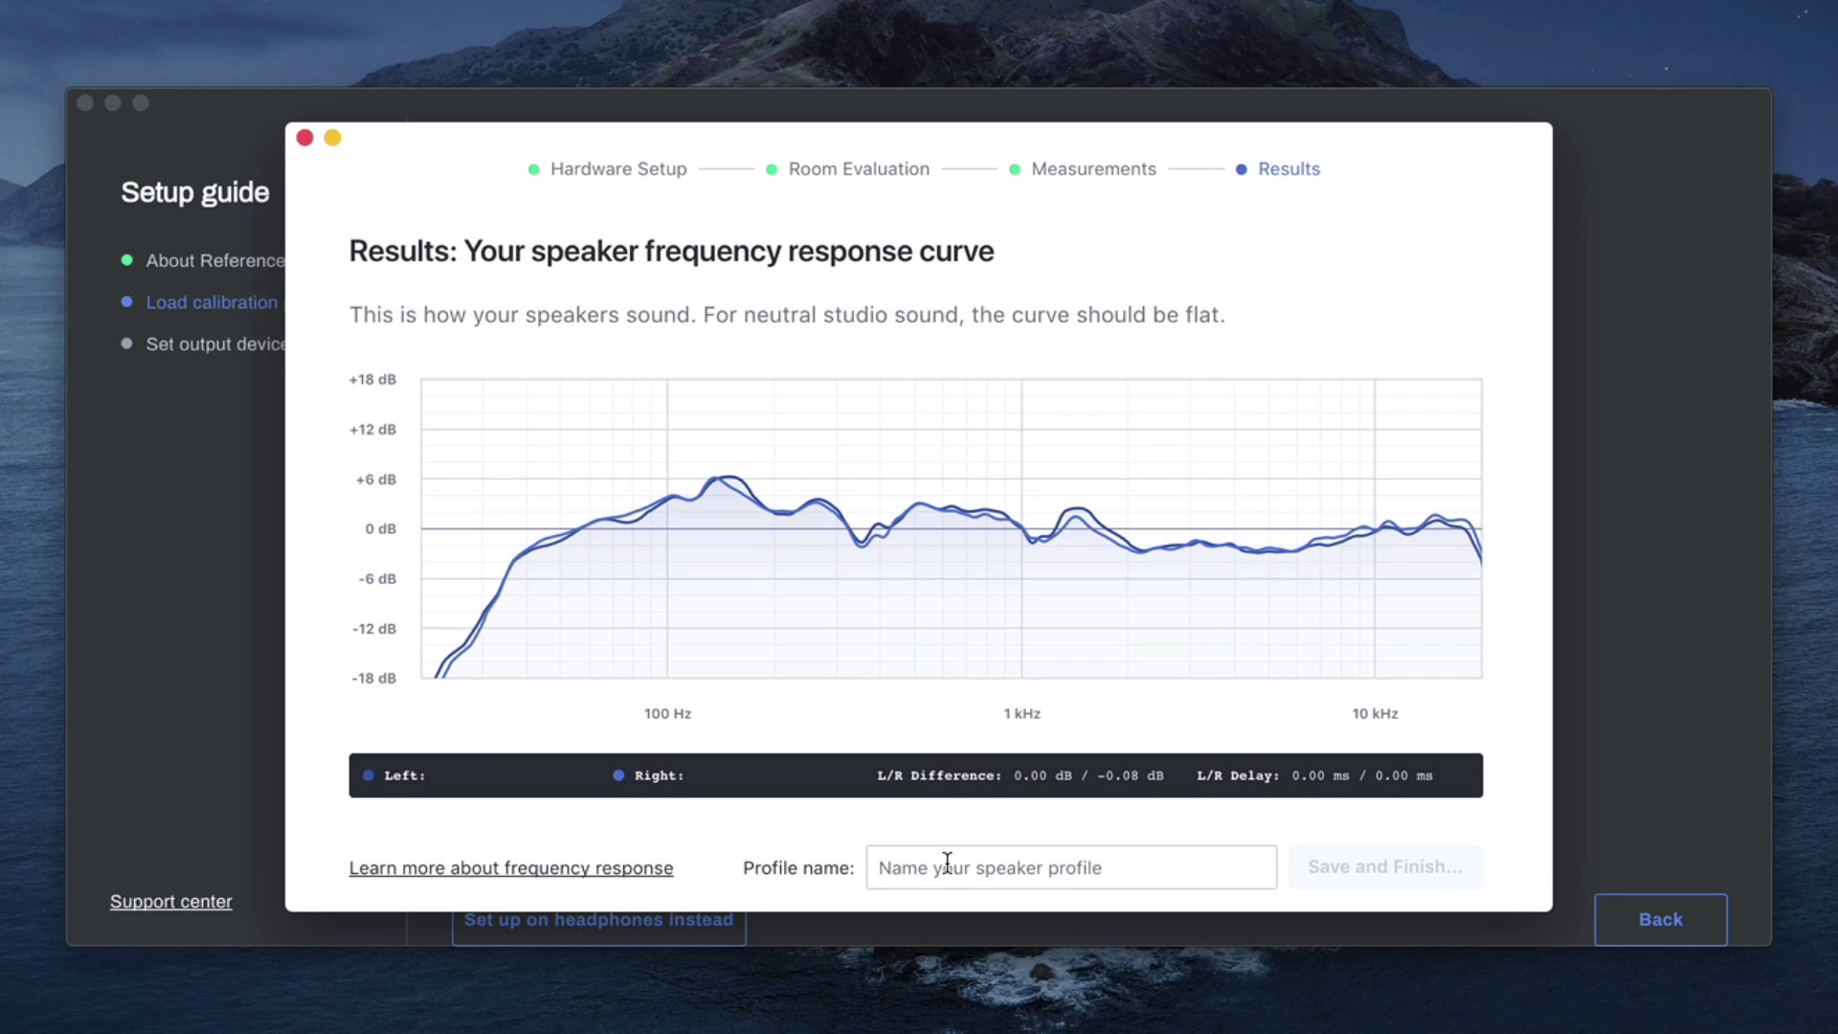
{"action": "type", "text": "PreSonus Eri"}
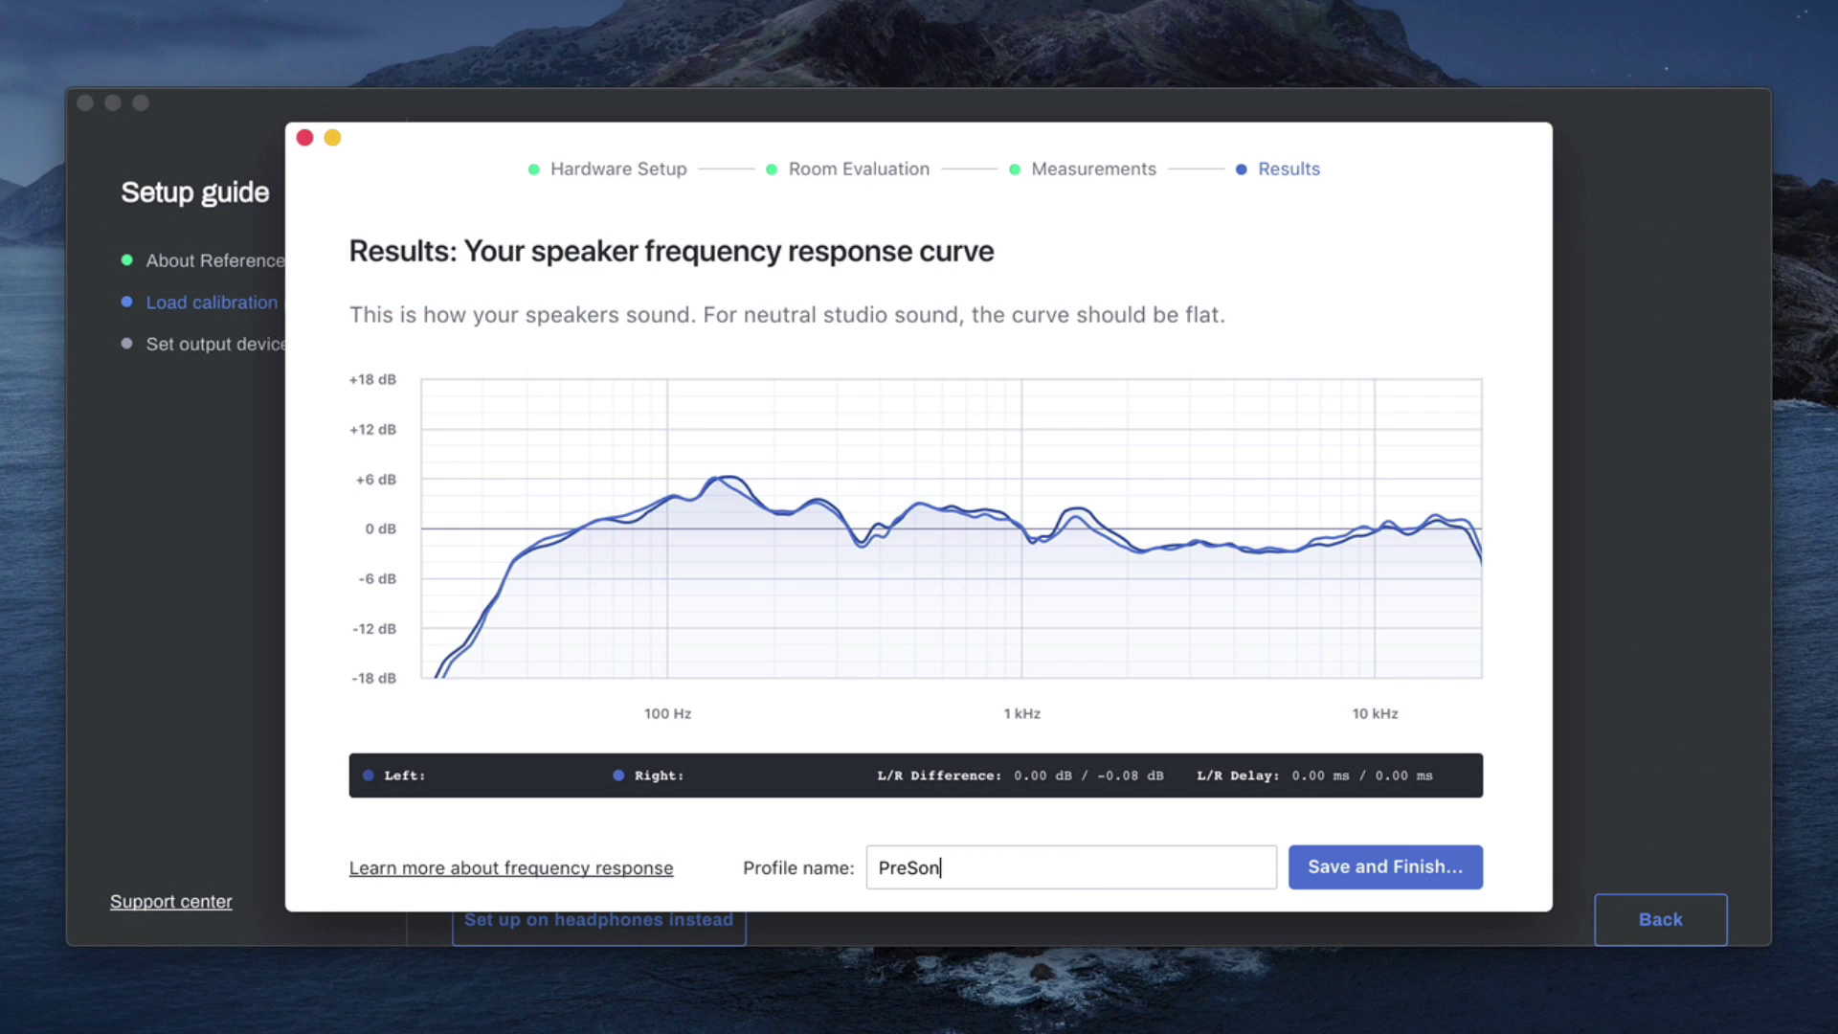
{"action": "type", "text": "s E5XT"}
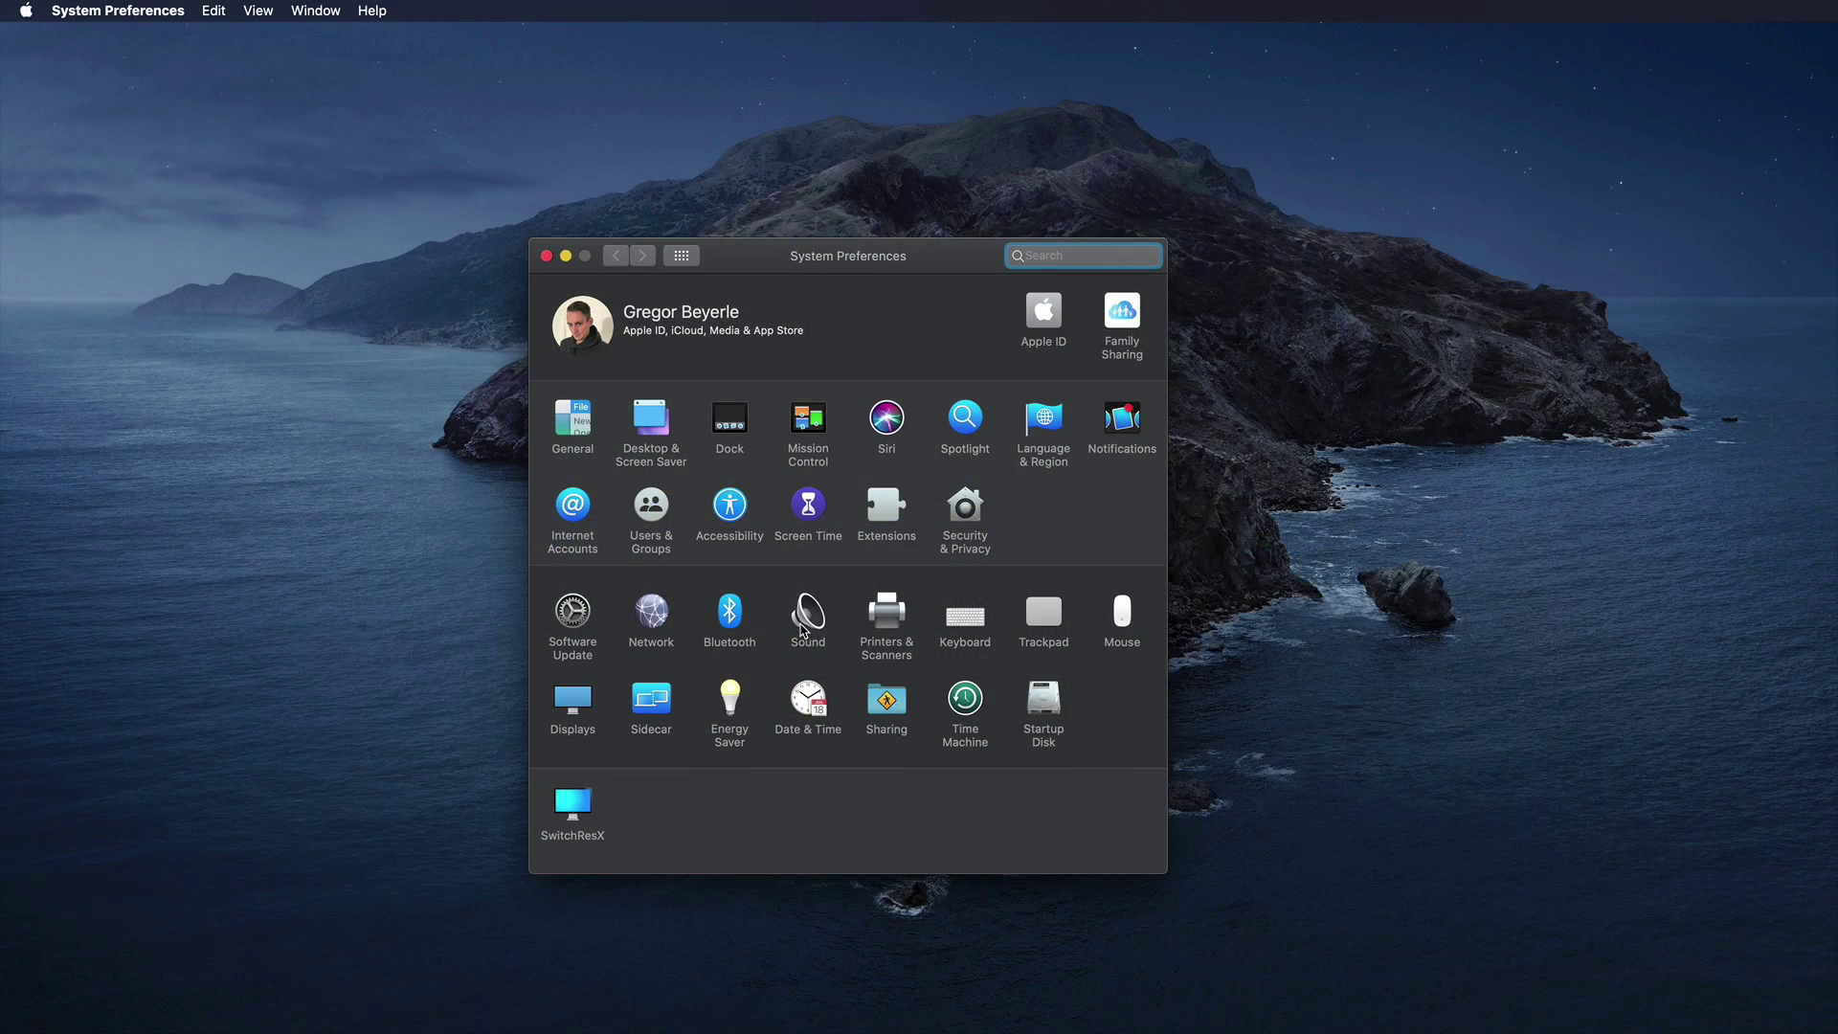
Set Sonarworks Systemwide as the macOS sound output and enable Sonarworks SR systemwide
{"action": "left_click", "coordinate": [804, 617]}
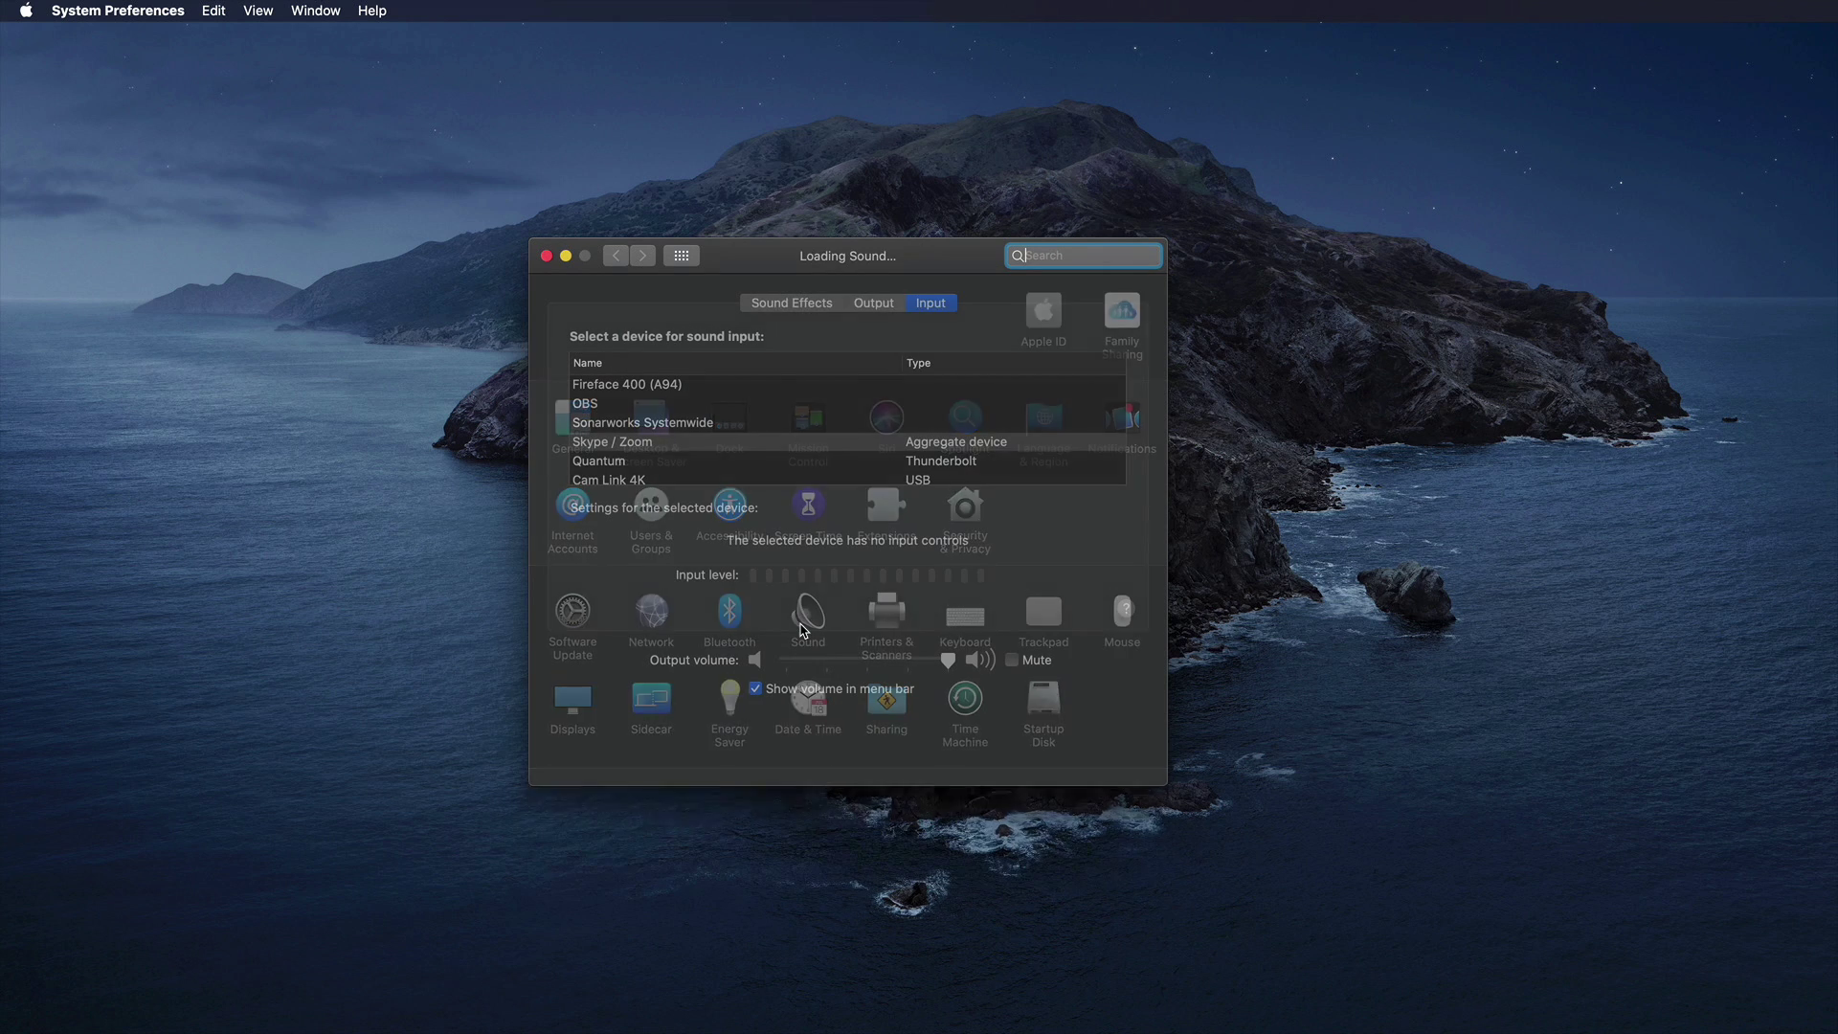
{"action": "left_click", "coordinate": [876, 303]}
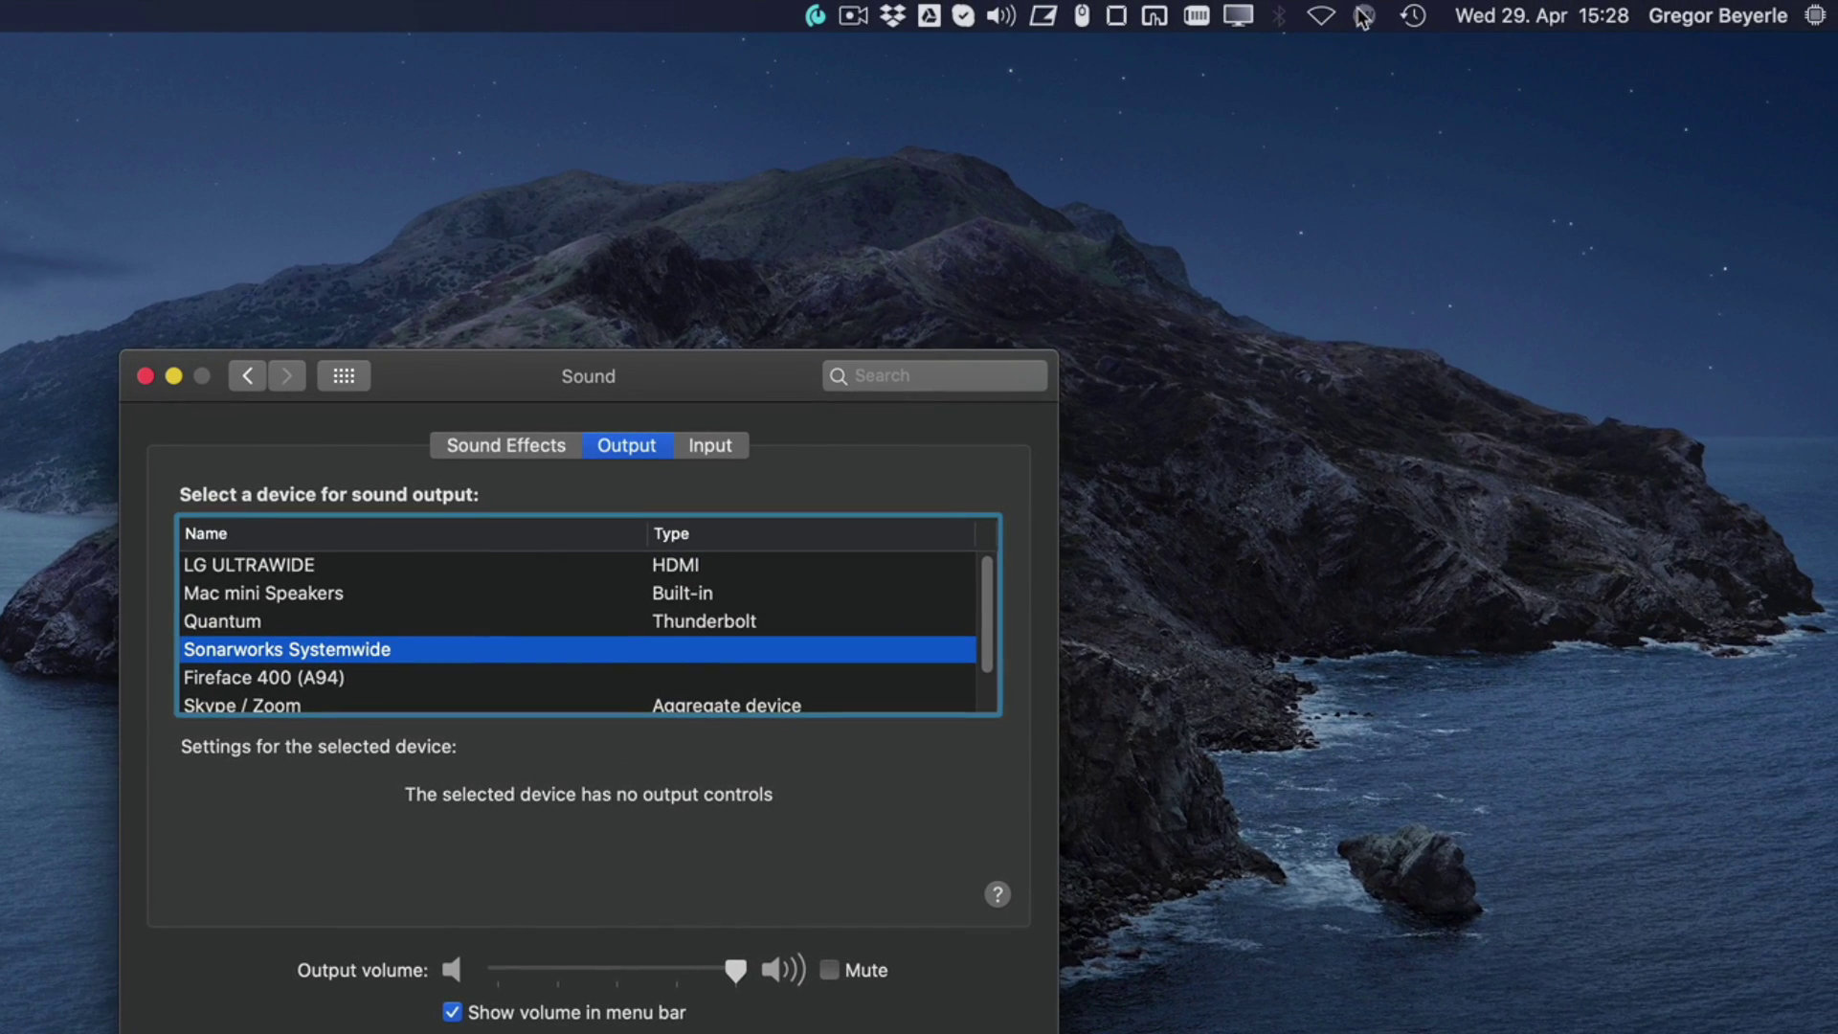
{"action": "left_click", "coordinate": [1364, 18]}
{"action": "left_click", "coordinate": [1369, 74]}
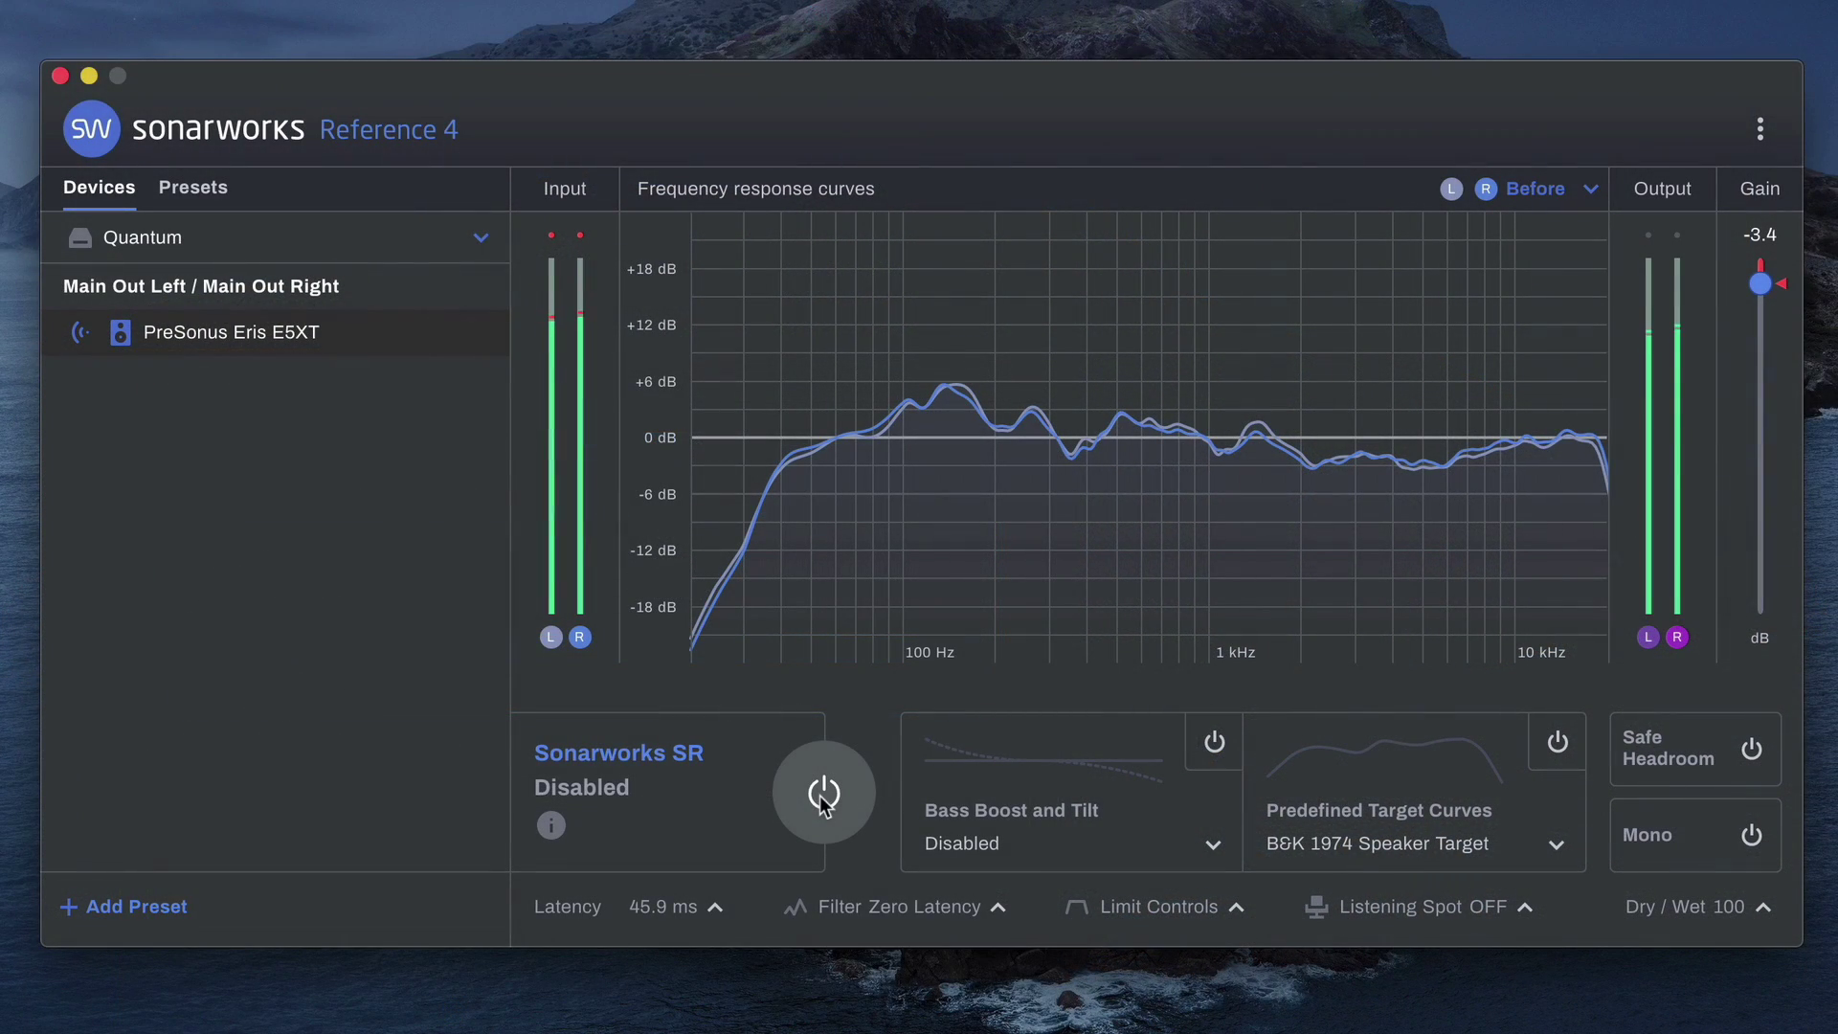
Switch Sonarworks SR speaker correction on, then show Studio One's playback device list
{"action": "left_click", "coordinate": [823, 794]}
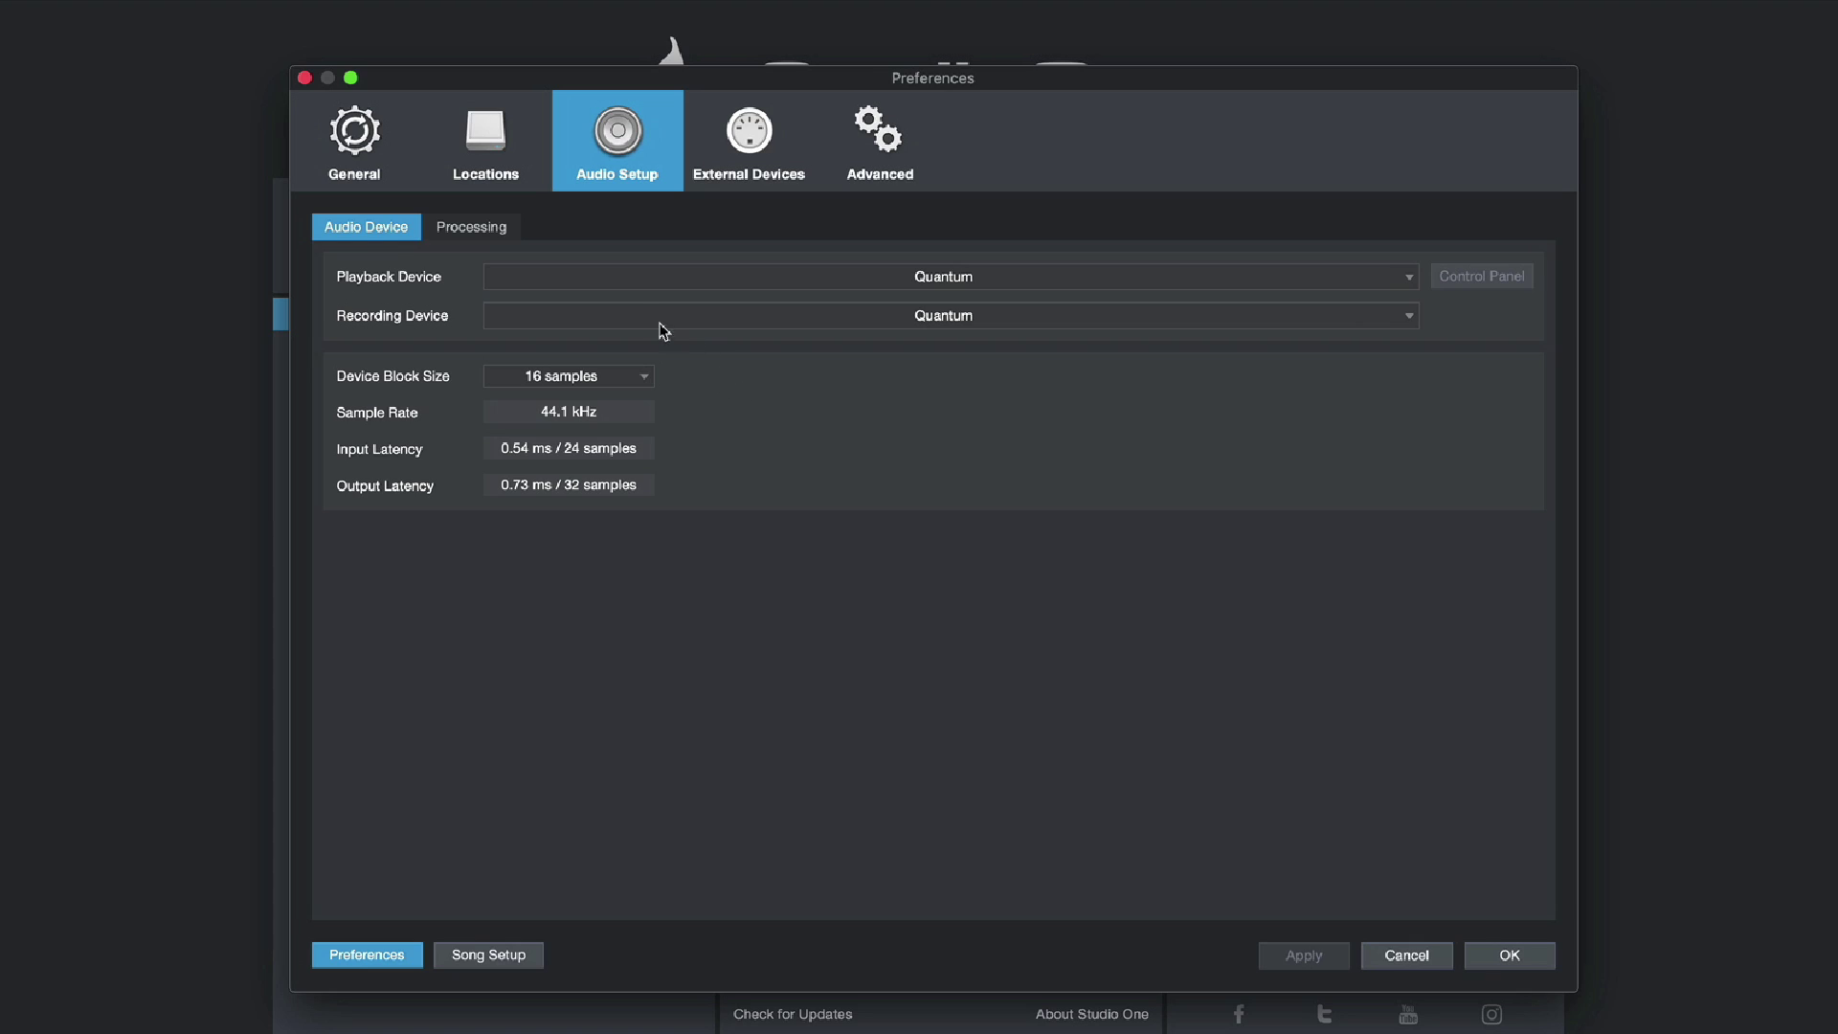
{"action": "left_click", "coordinate": [606, 279]}
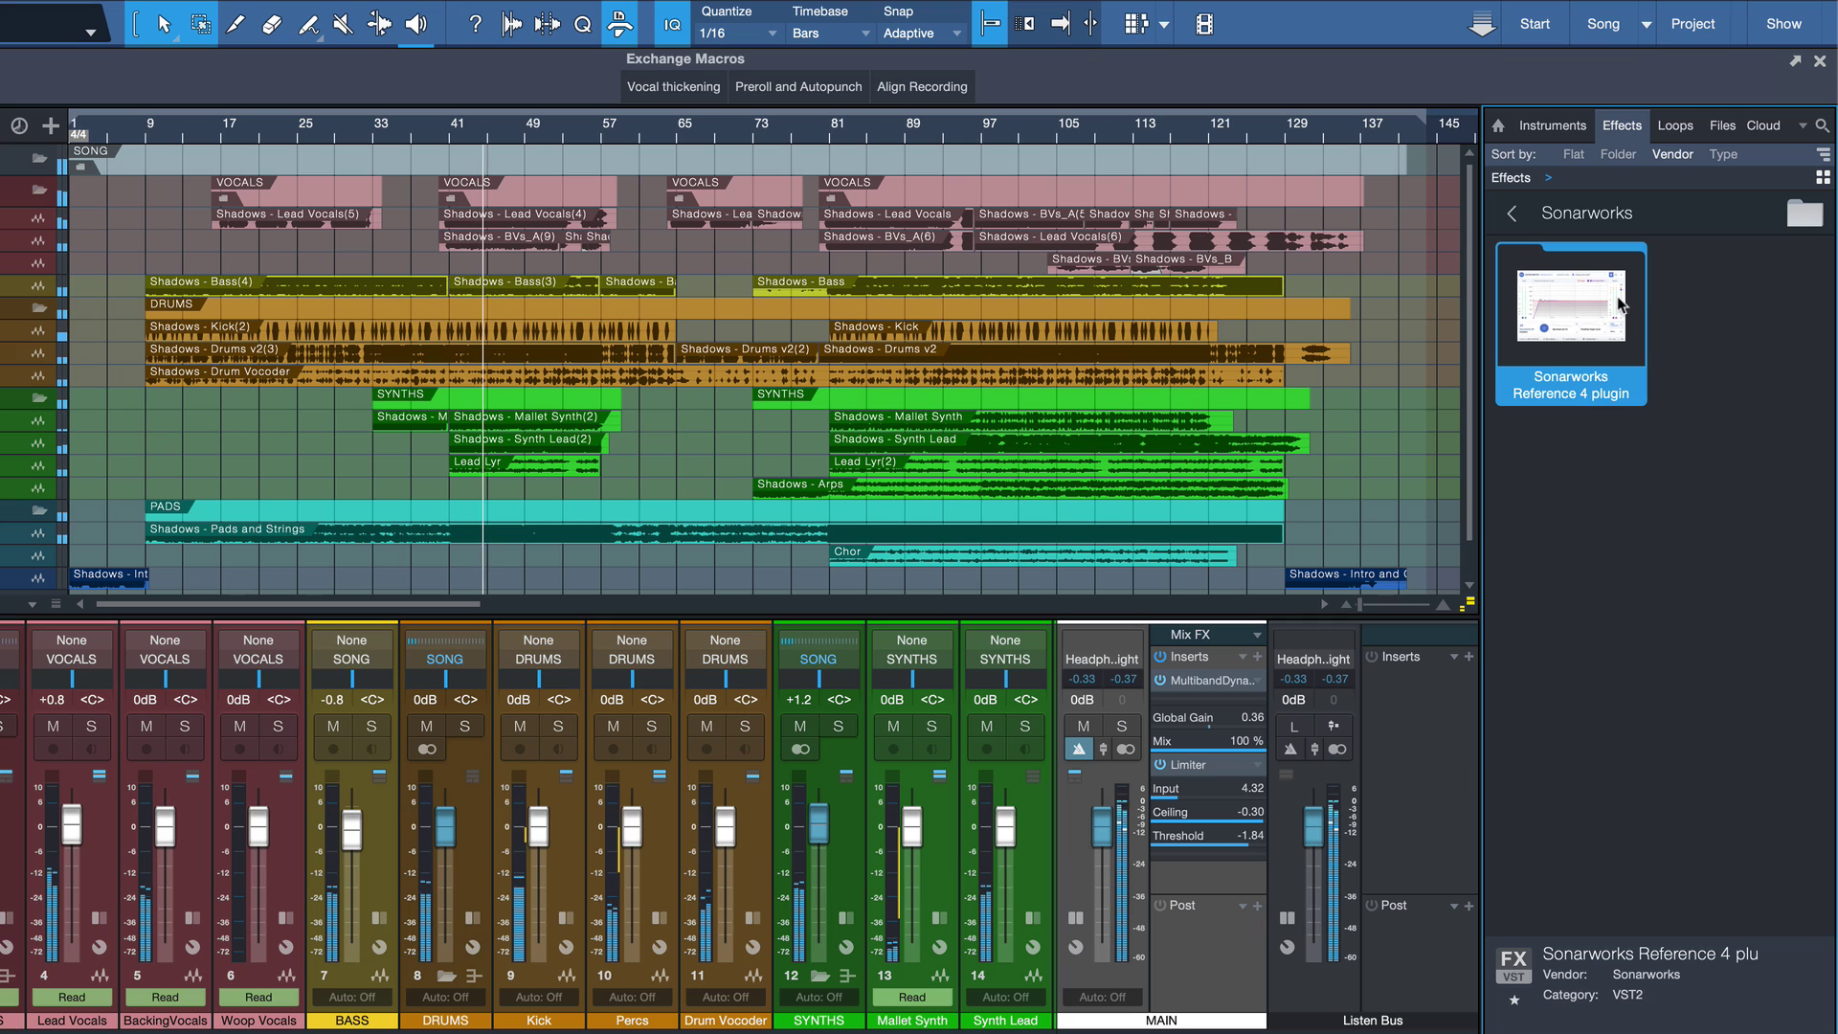
Put the Reference 4 plugin on the Listen Bus, enable the bus, and toggle its correction
{"action": "left_click_drag", "start_coordinate": [1570, 388], "coordinate": [1445, 934]}
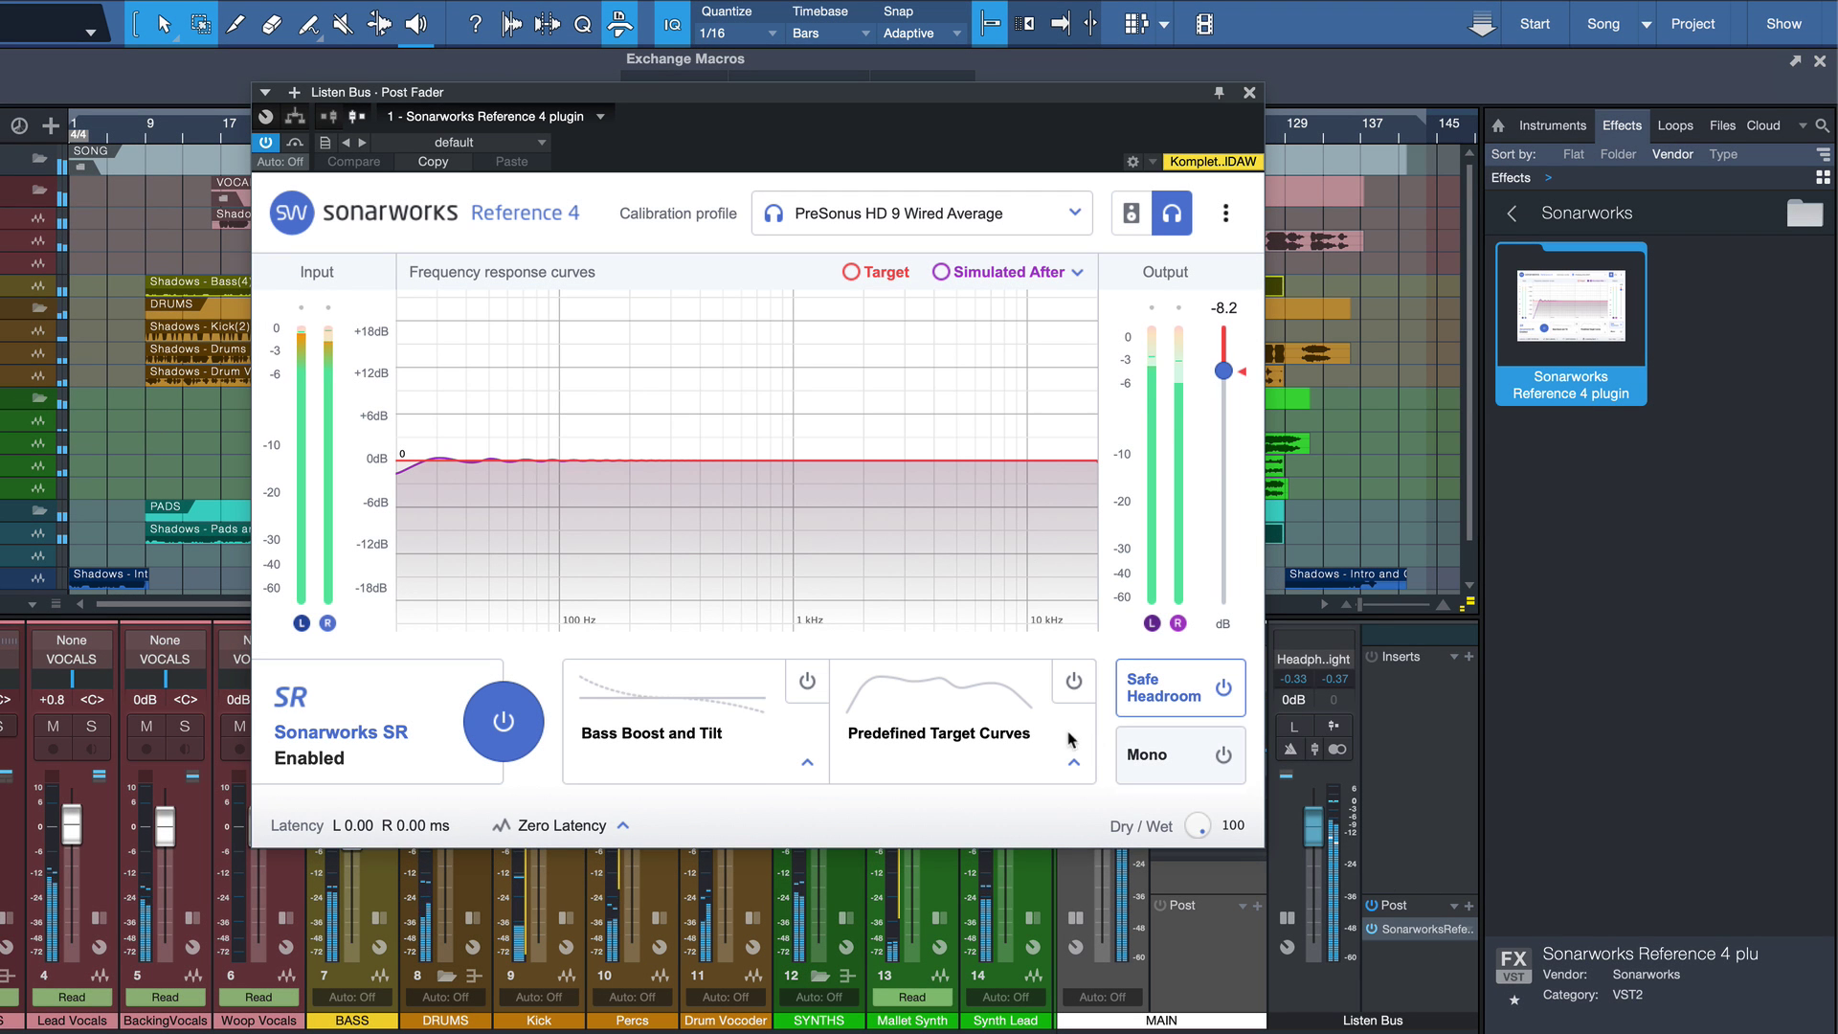
{"action": "left_click", "coordinate": [503, 720]}
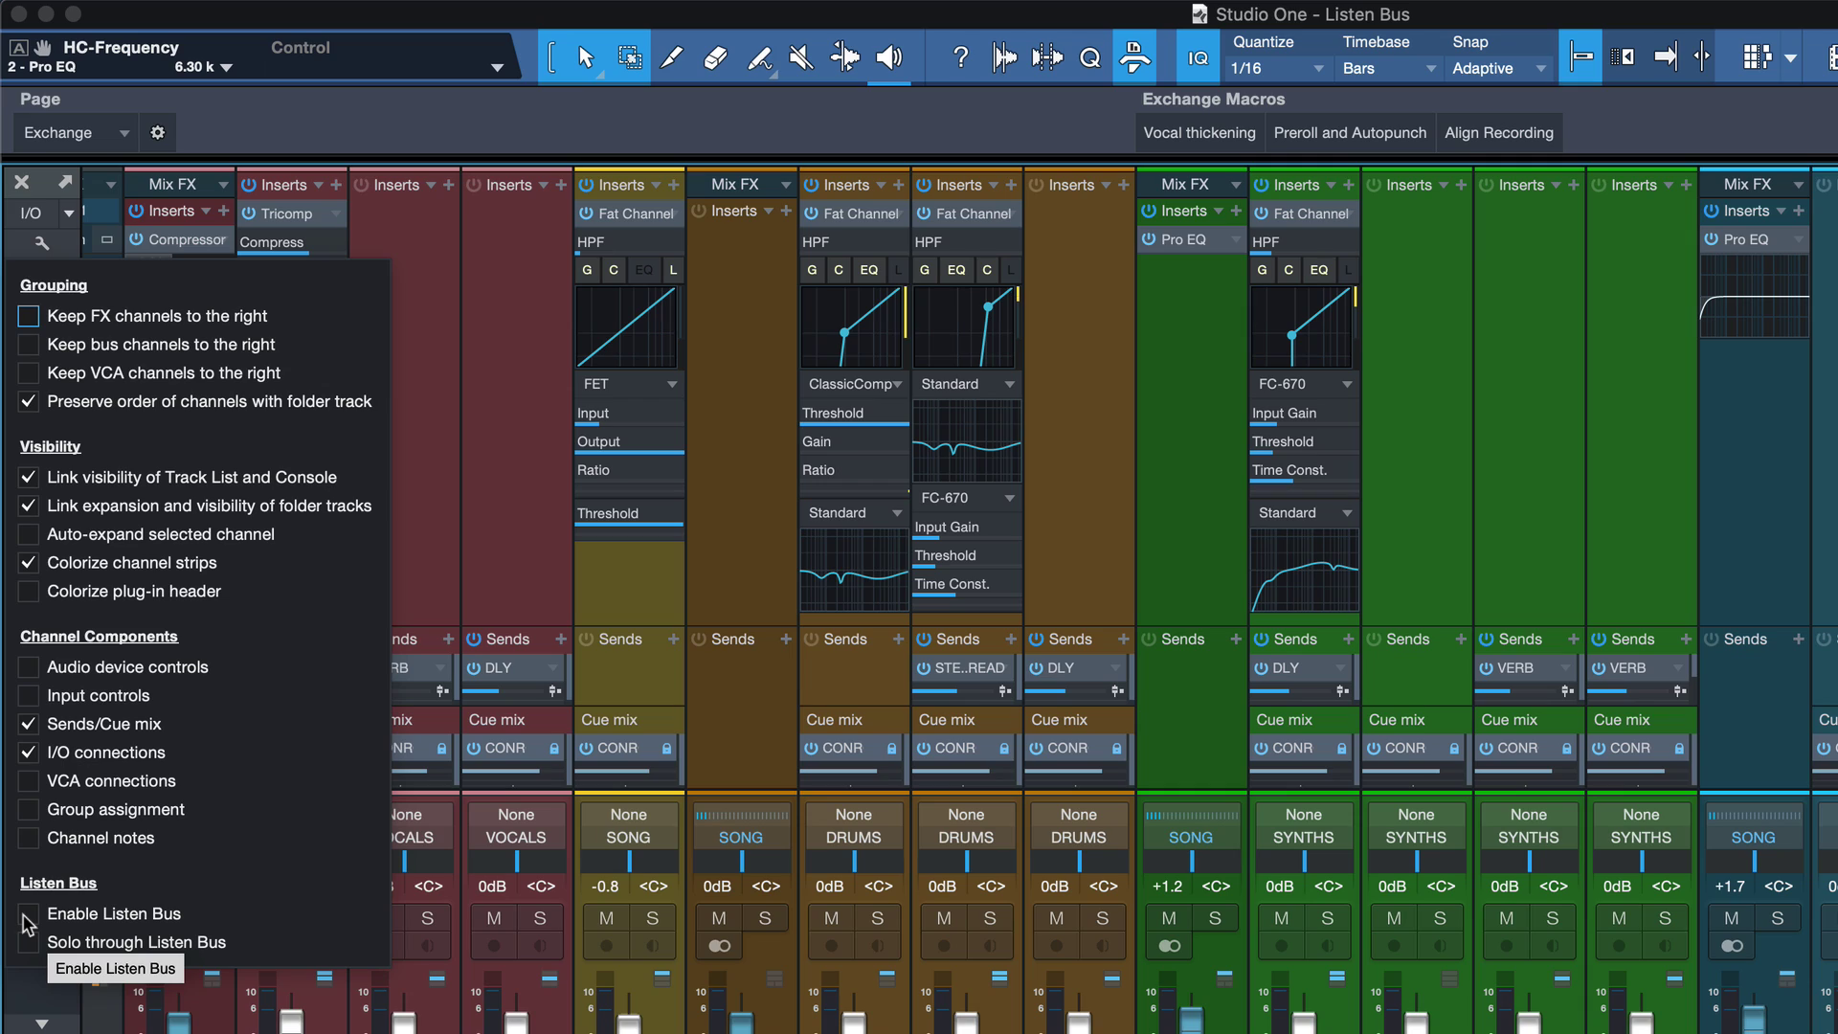
{"action": "left_click", "coordinate": [28, 915]}
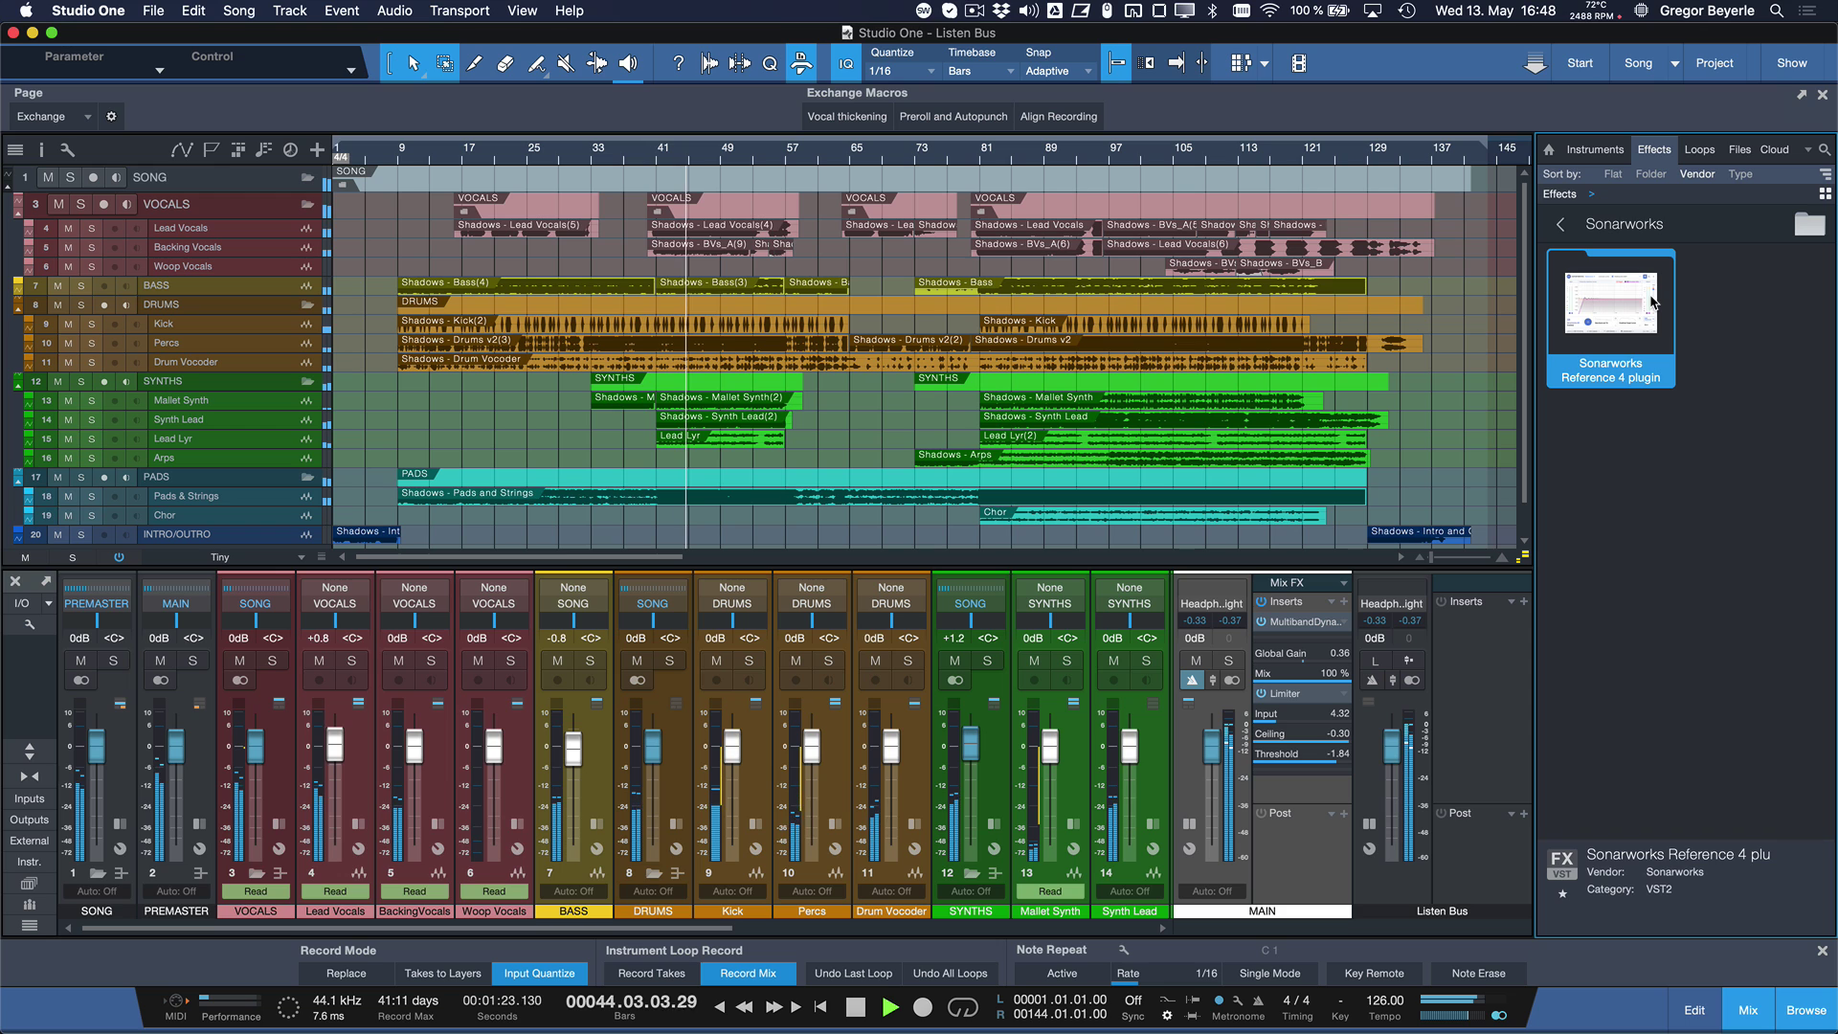
{"action": "left_click_drag", "start_coordinate": [1611, 316], "coordinate": [1509, 847]}
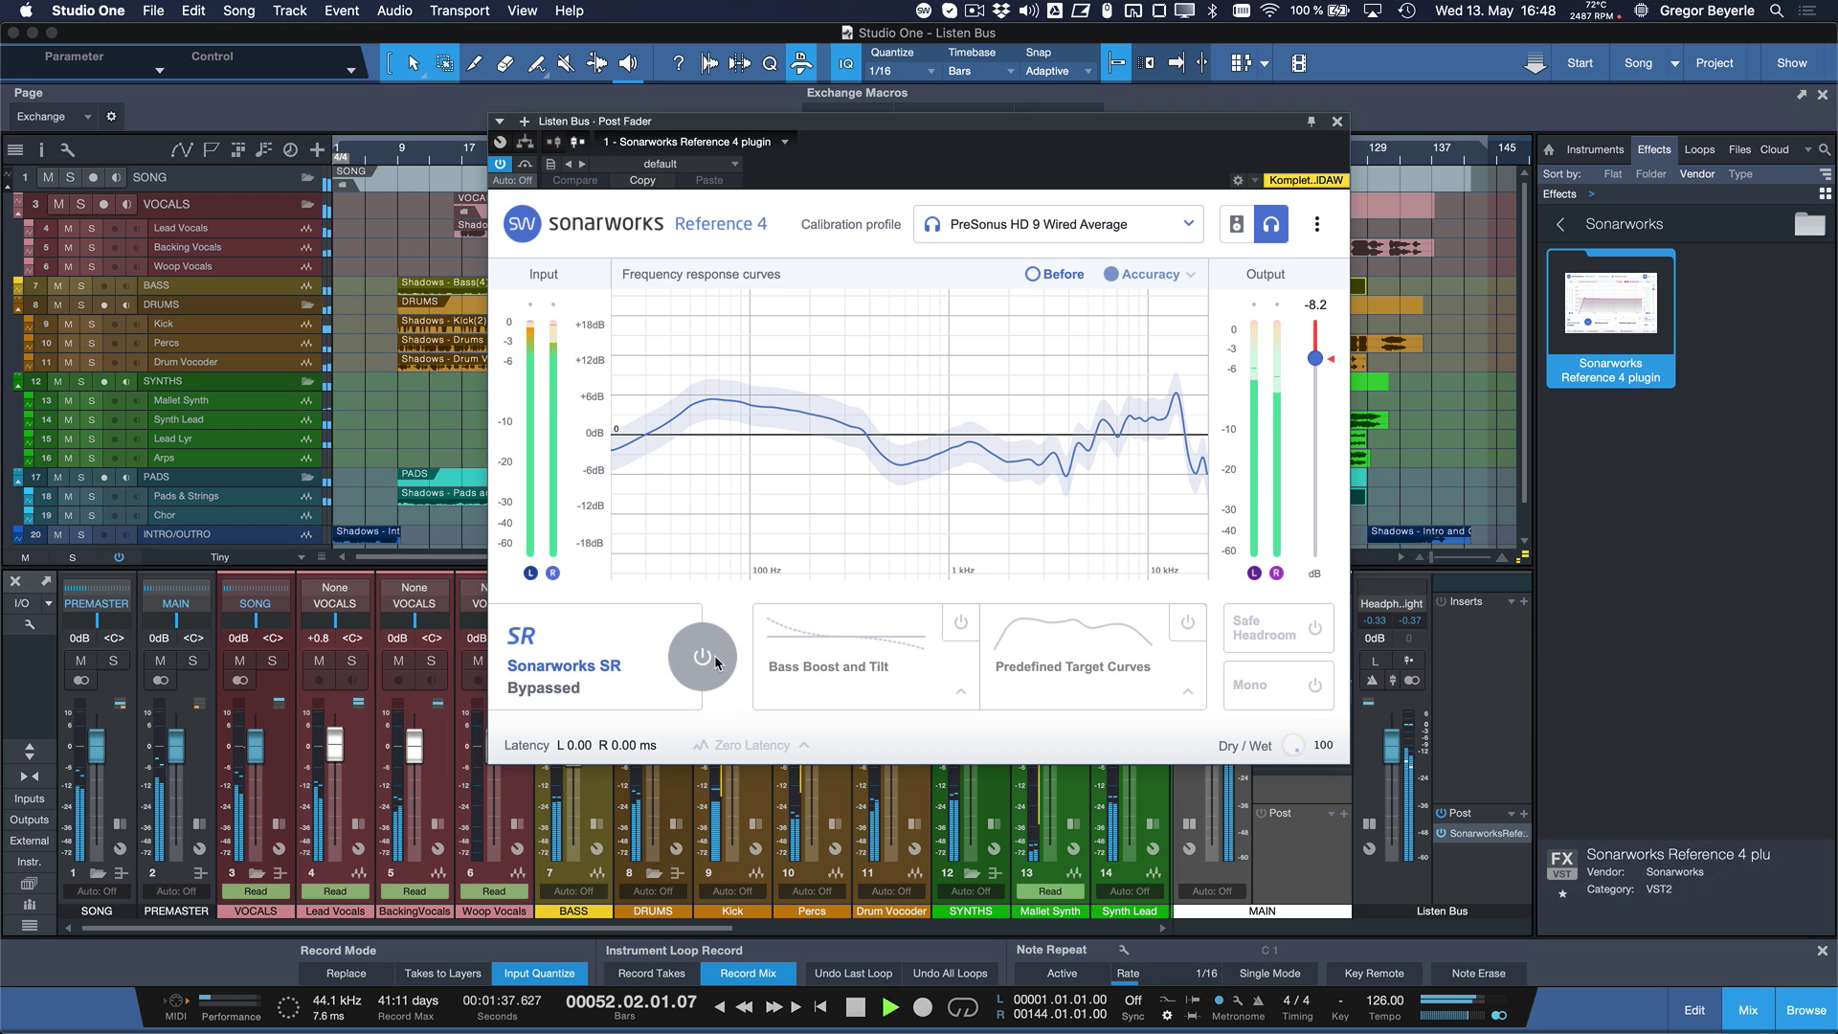
{"action": "left_click", "coordinate": [703, 659]}
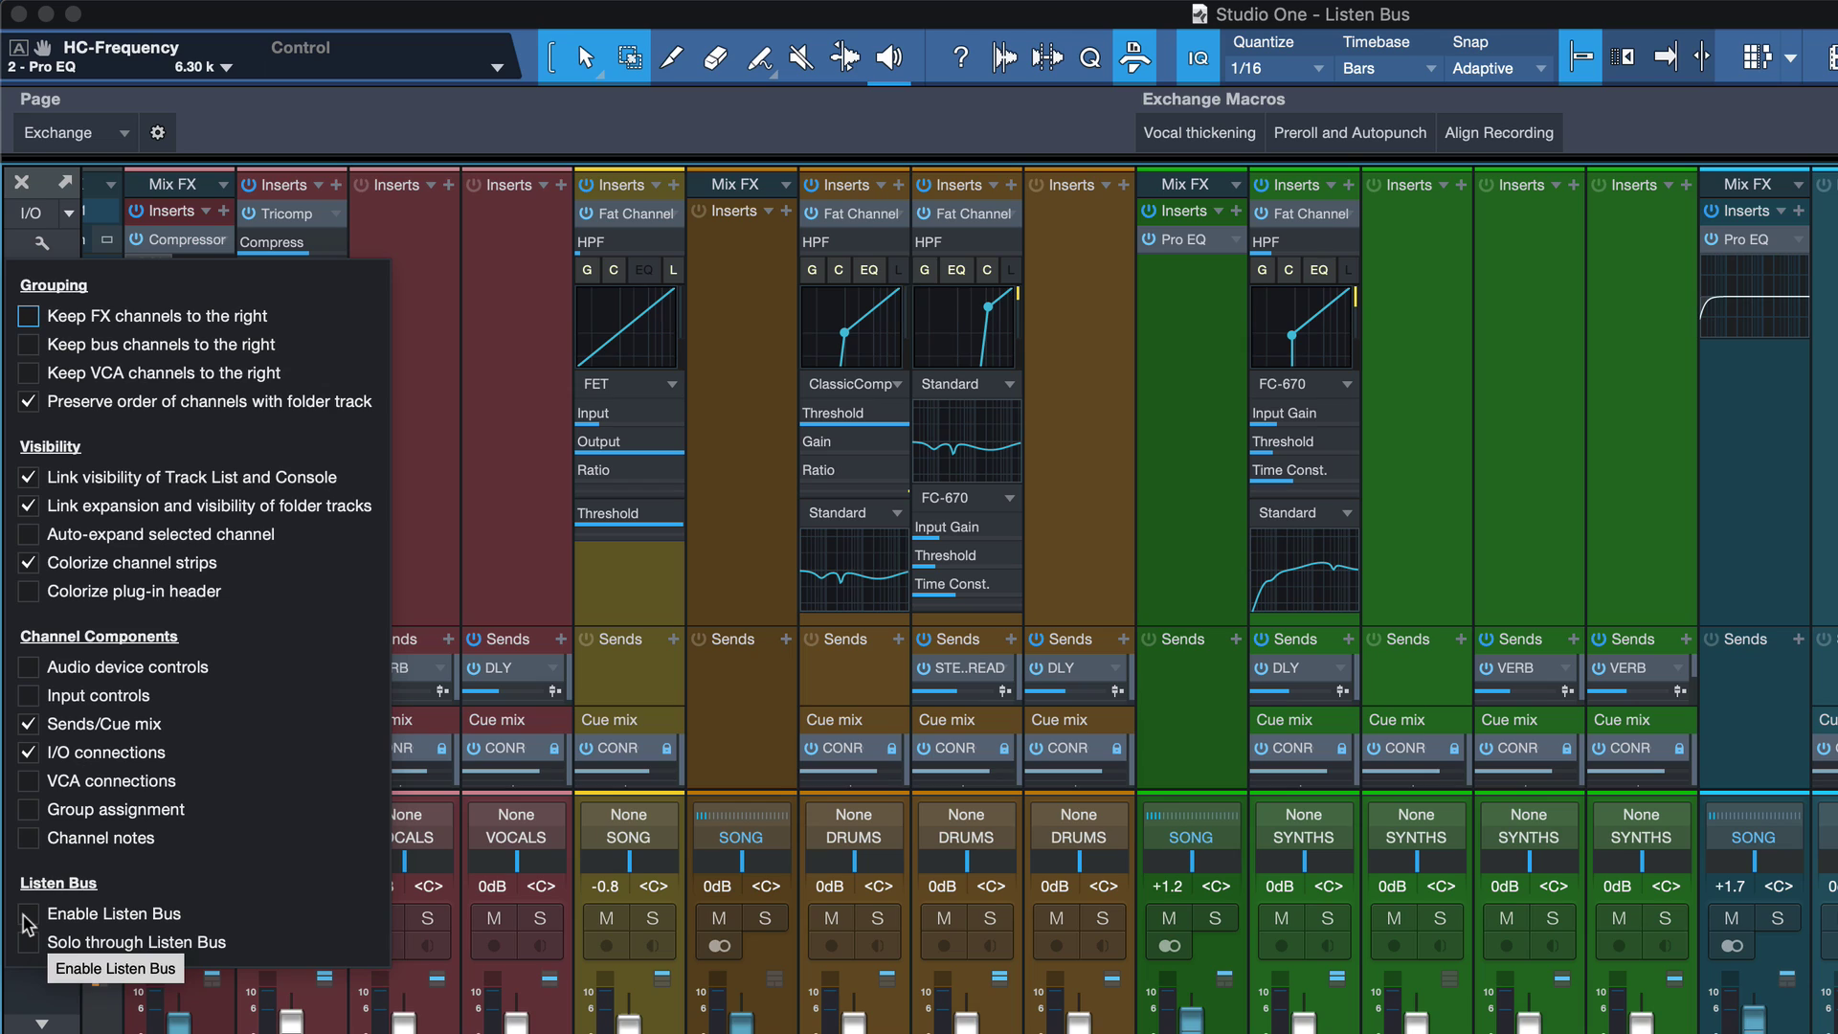
Enable the Listen Bus, insert Reference 4 on it, and turn its speaker correction on
{"action": "left_click", "coordinate": [57, 913]}
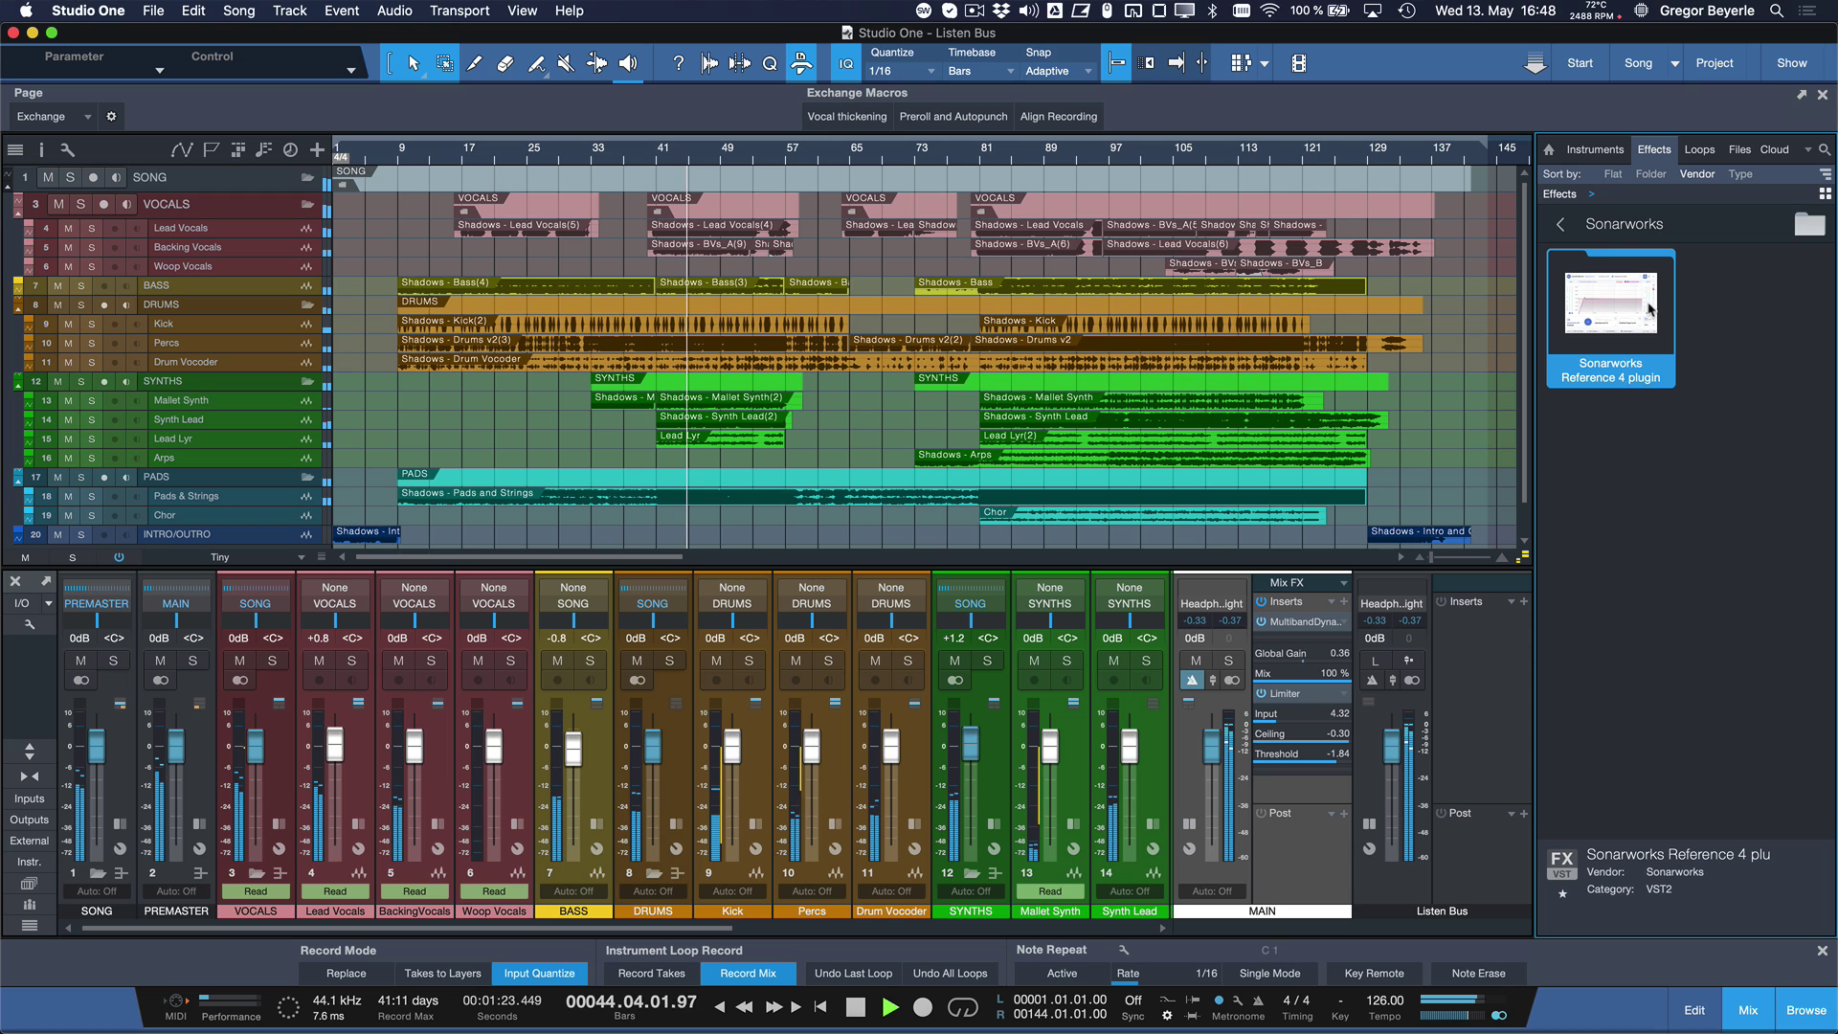
{"action": "left_click_drag", "start_coordinate": [1611, 326], "coordinate": [1500, 825]}
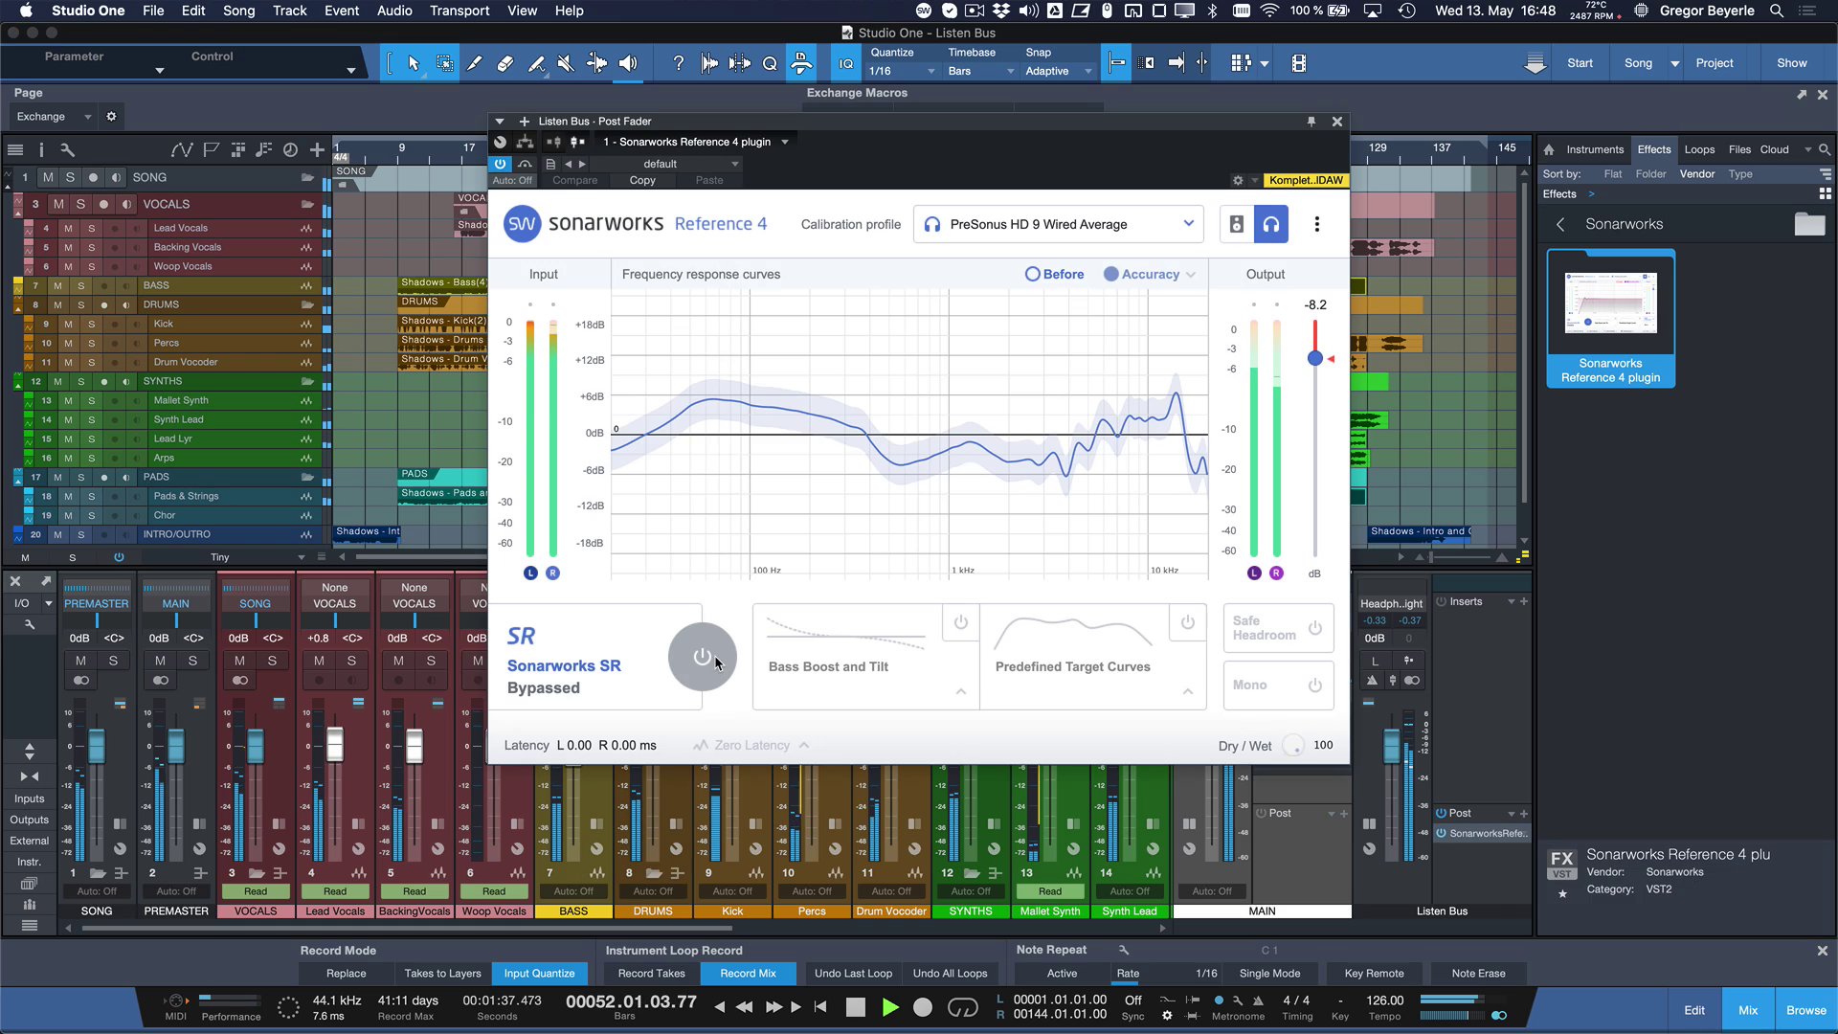
{"action": "left_click", "coordinate": [714, 659]}
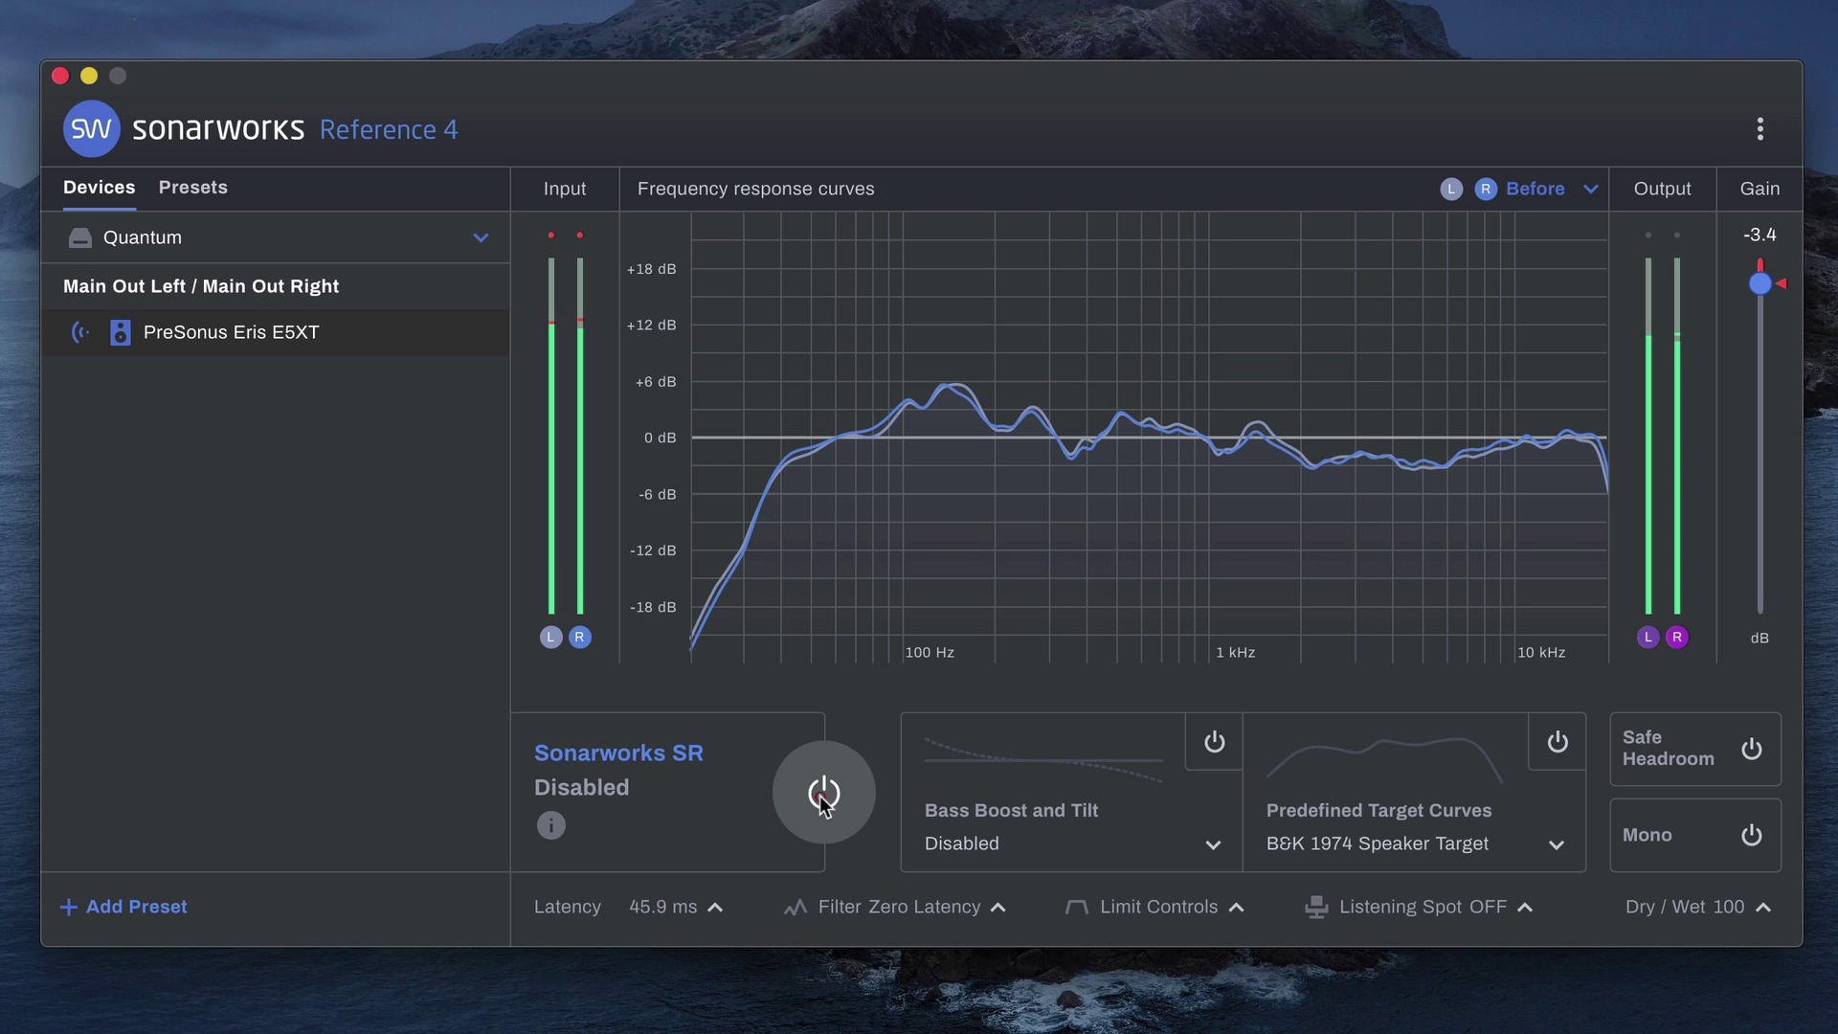
Turn on the Sonarworks SR systemwide correction in Reference 4
{"action": "left_click", "coordinate": [820, 796]}
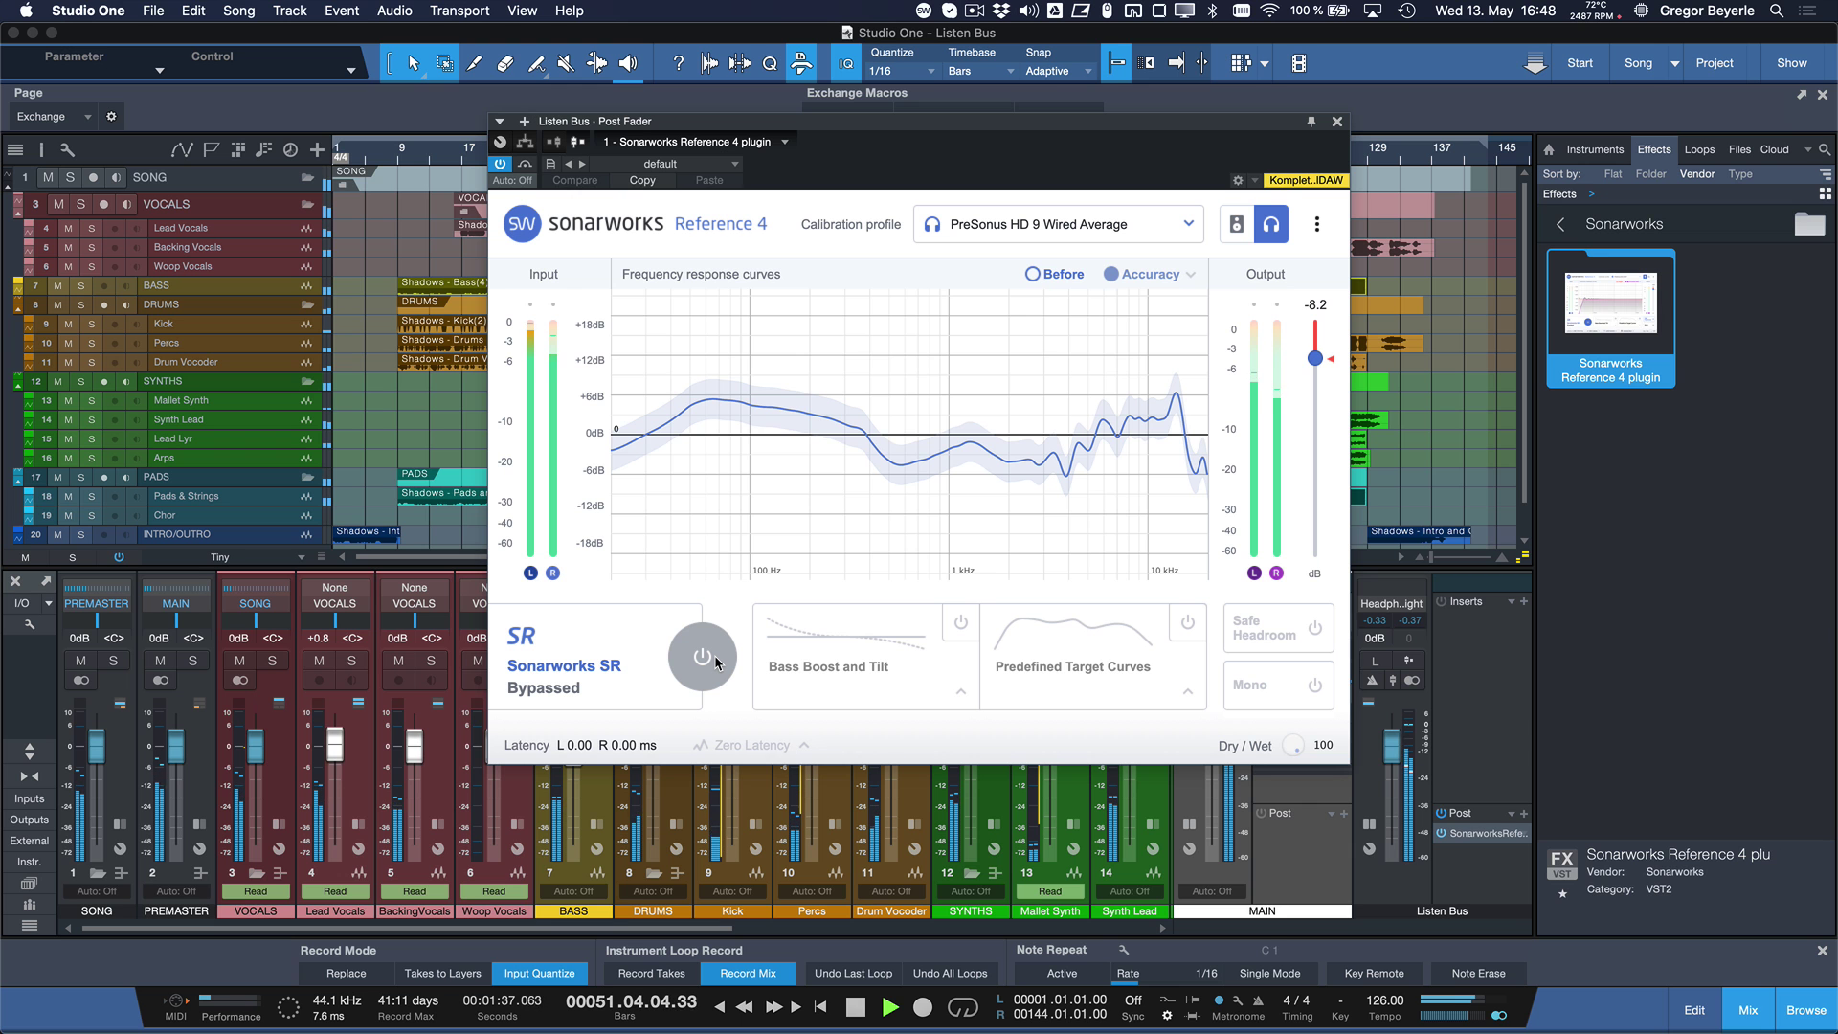
Enable correction in the Listen Bus Reference 4 plugin
{"action": "left_click", "coordinate": [704, 658]}
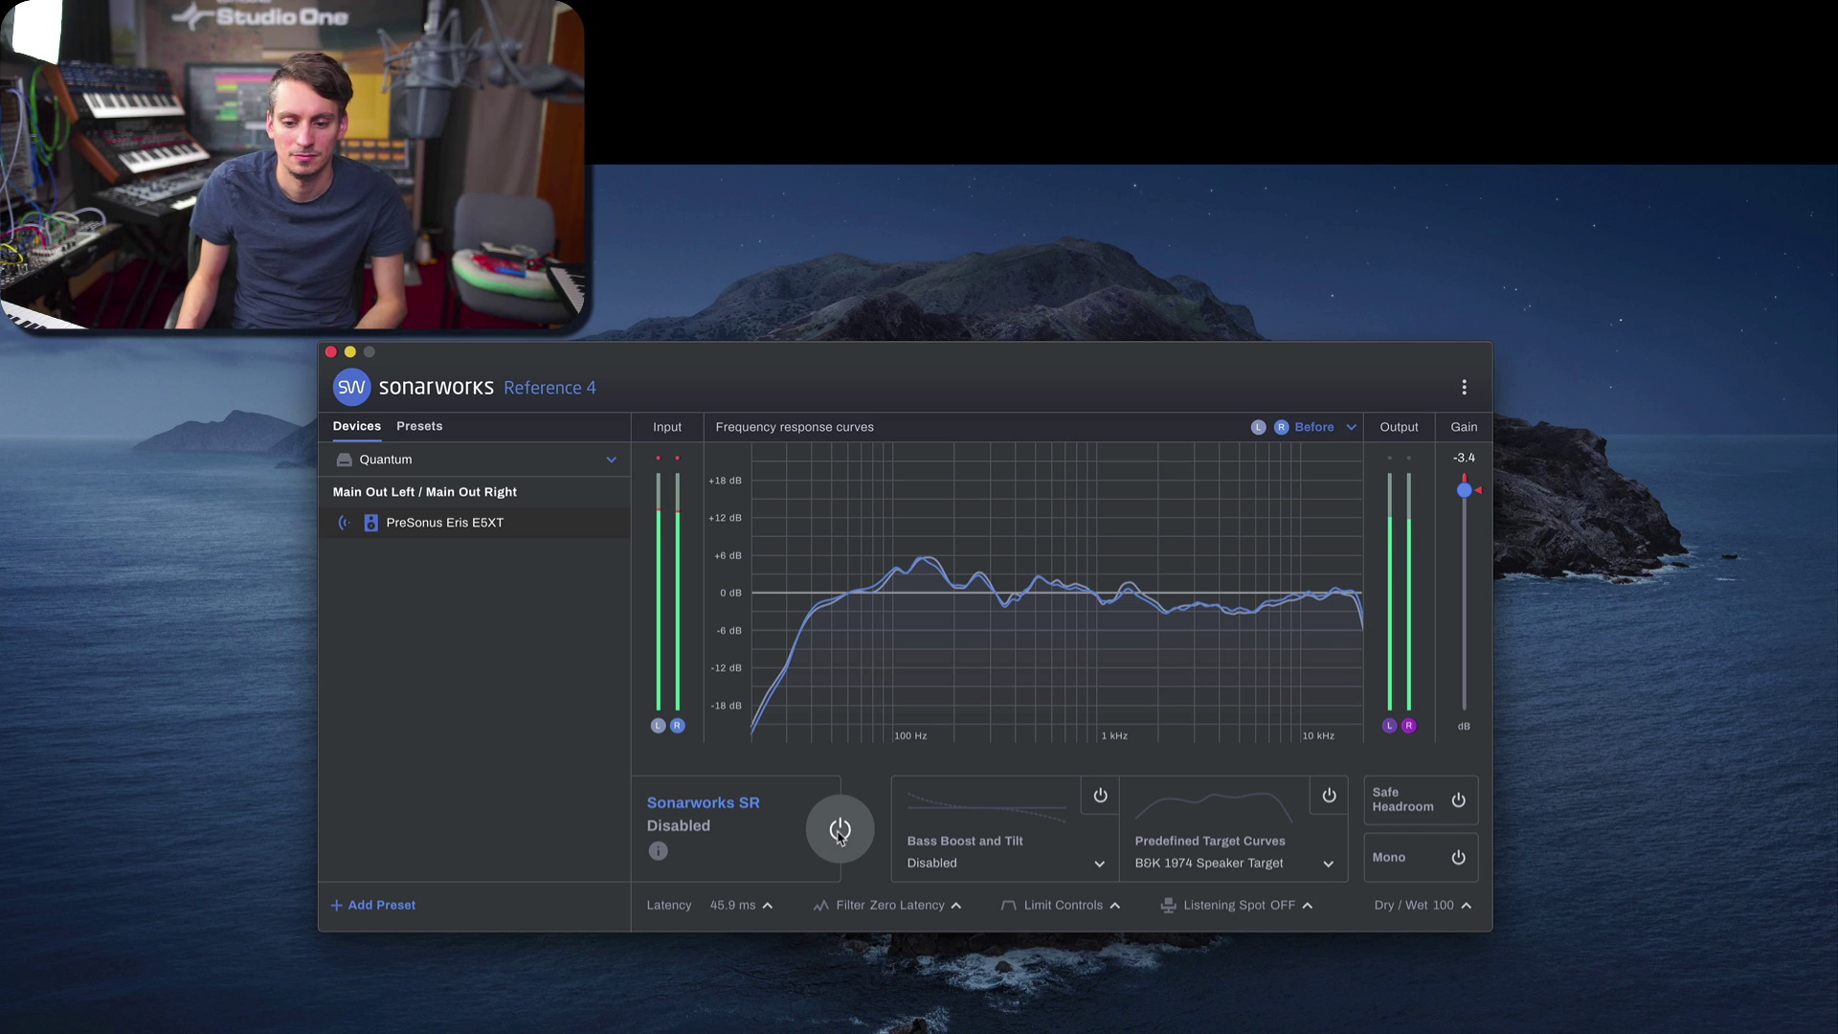
Enable Sonarworks SR for the PreSonus Eris E5XT profile to get a flat response
{"action": "left_click", "coordinate": [840, 830]}
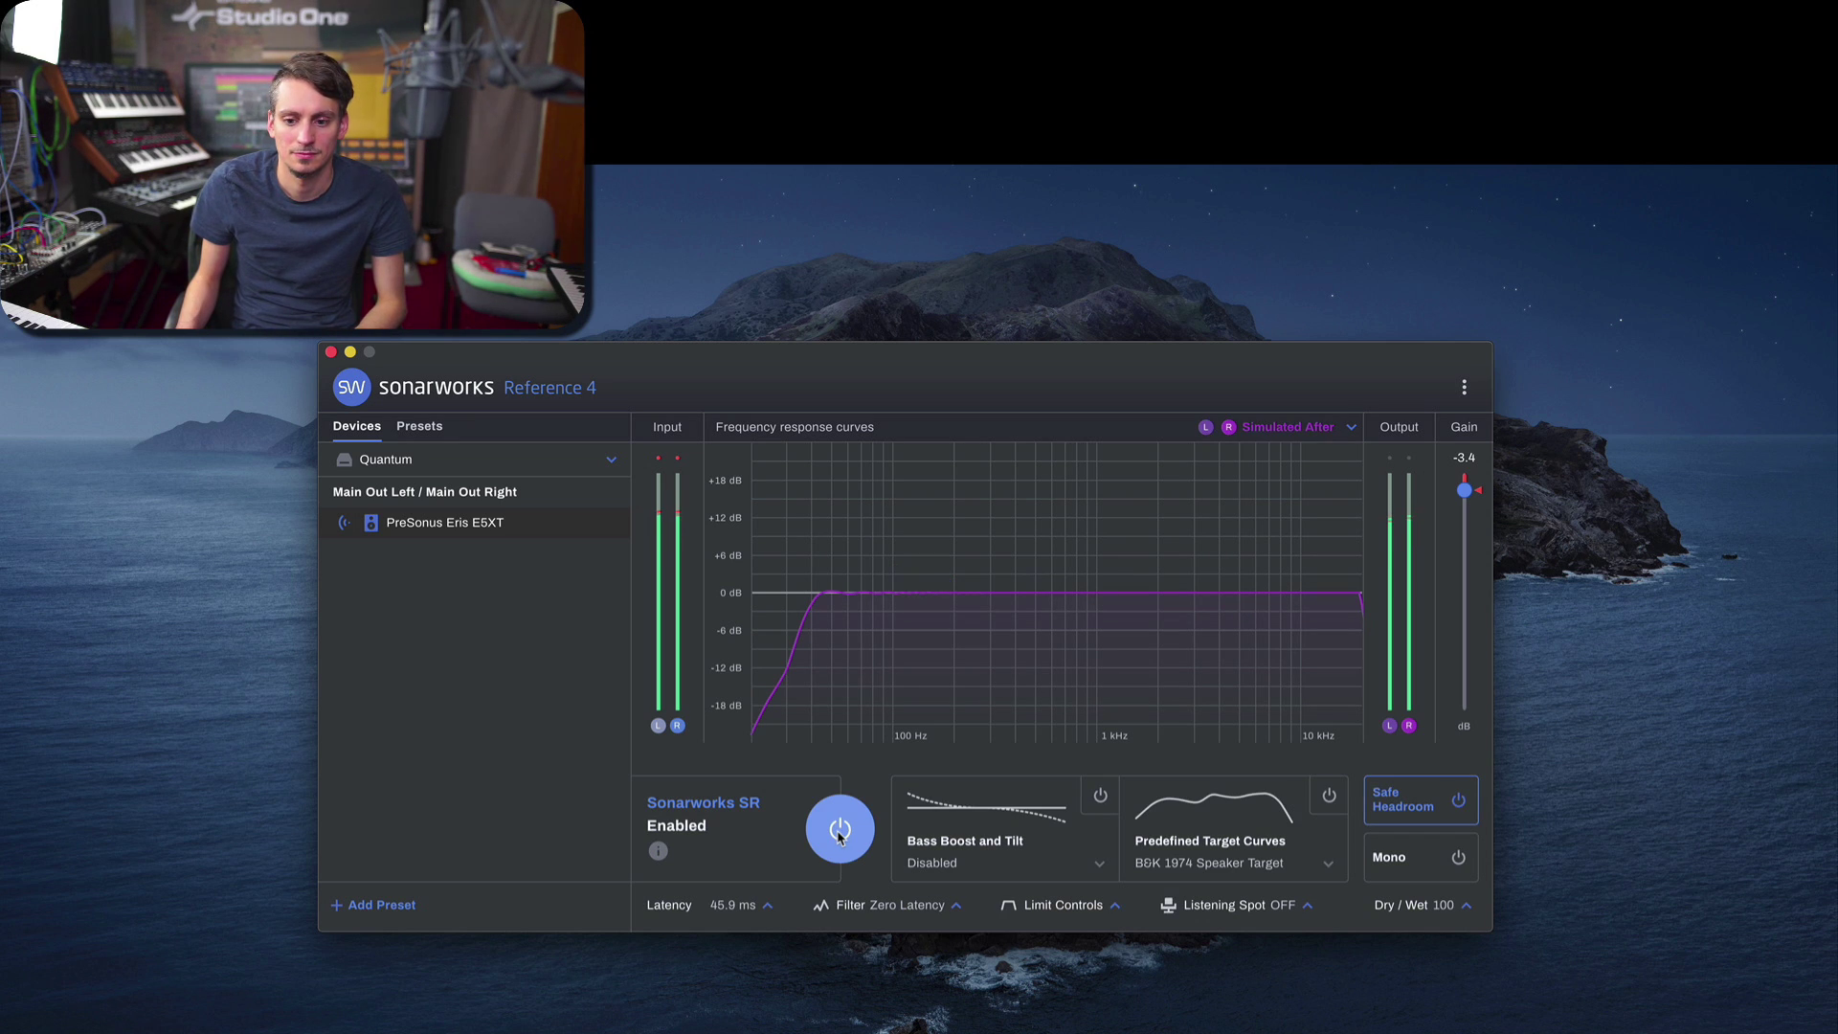